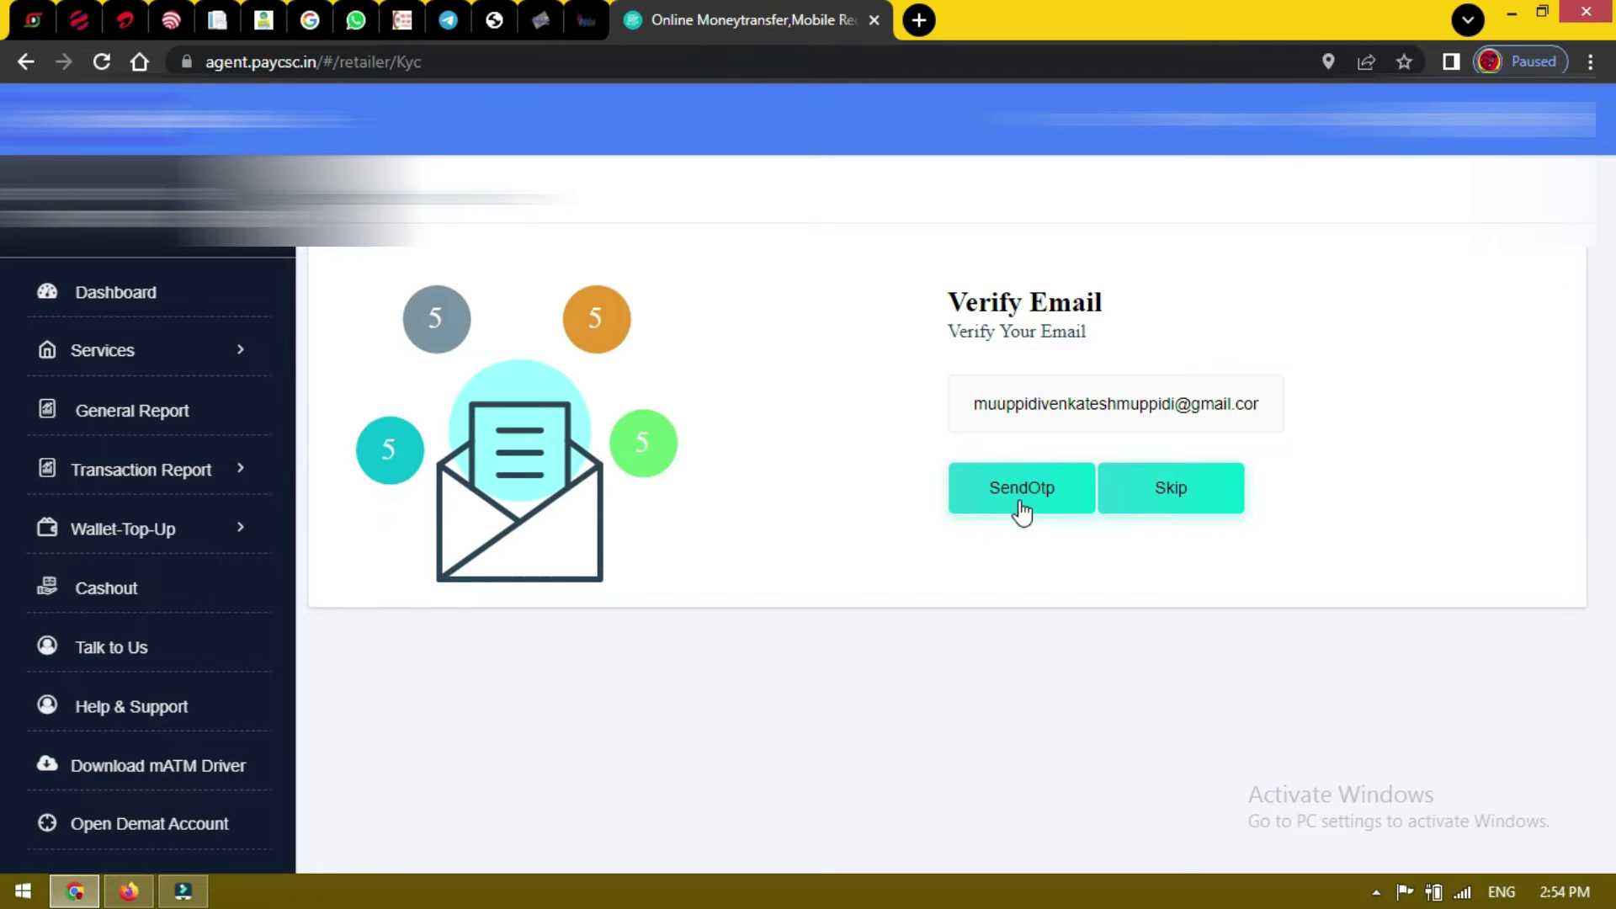
Step: Skip e-mail verification and accept all three consent declarations: Indian residence, presence in India, age over 18
click(1195, 504)
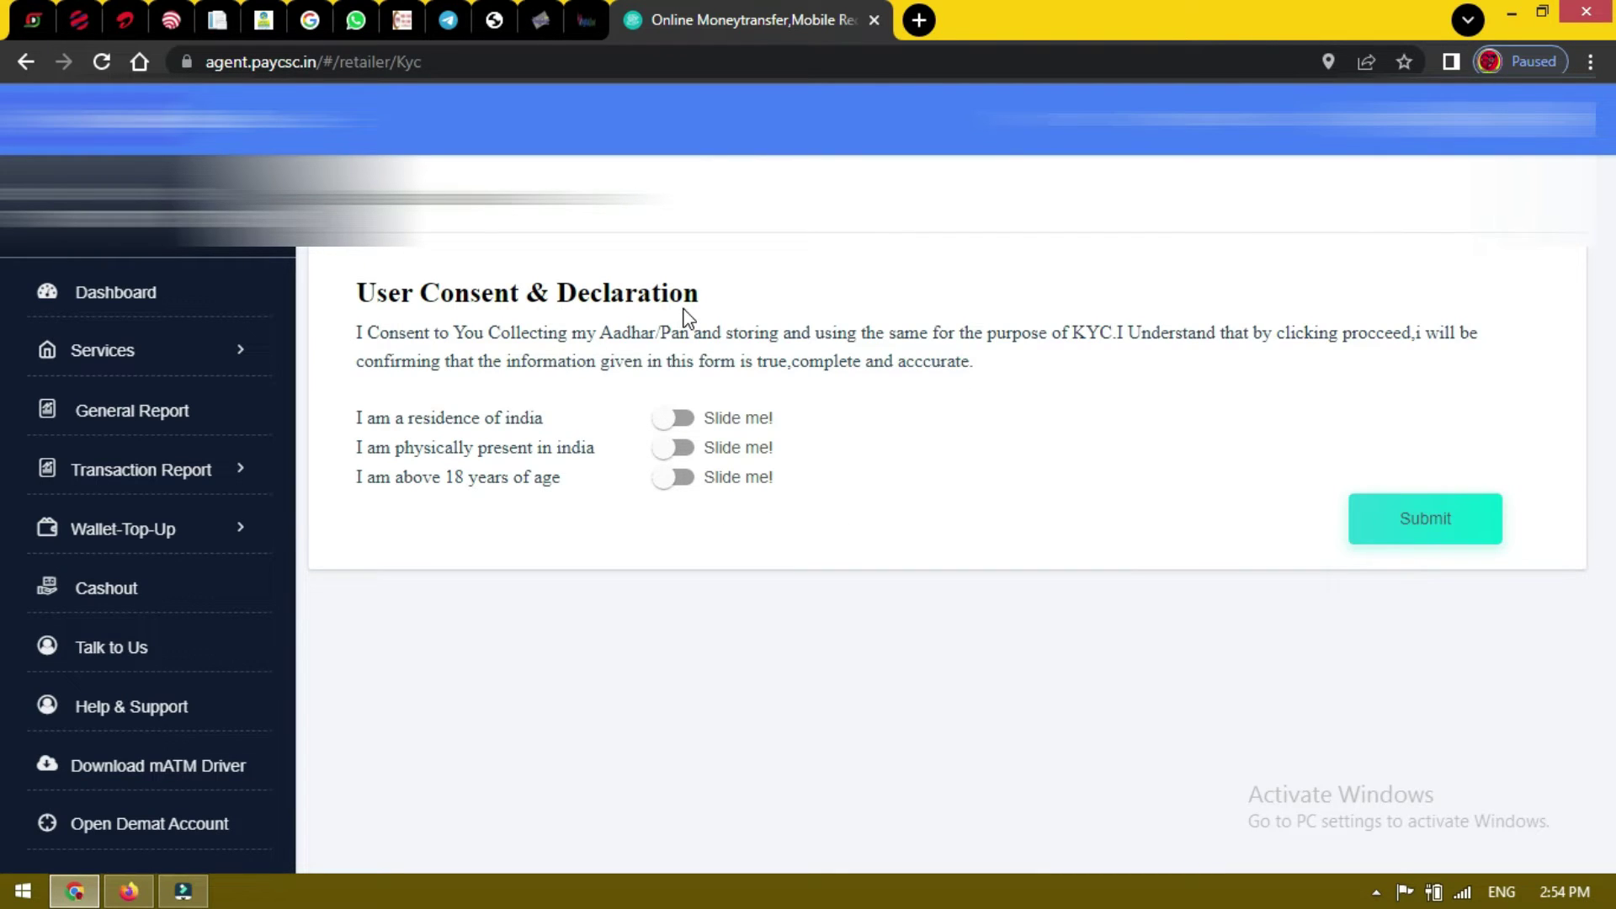
click(673, 420)
click(671, 447)
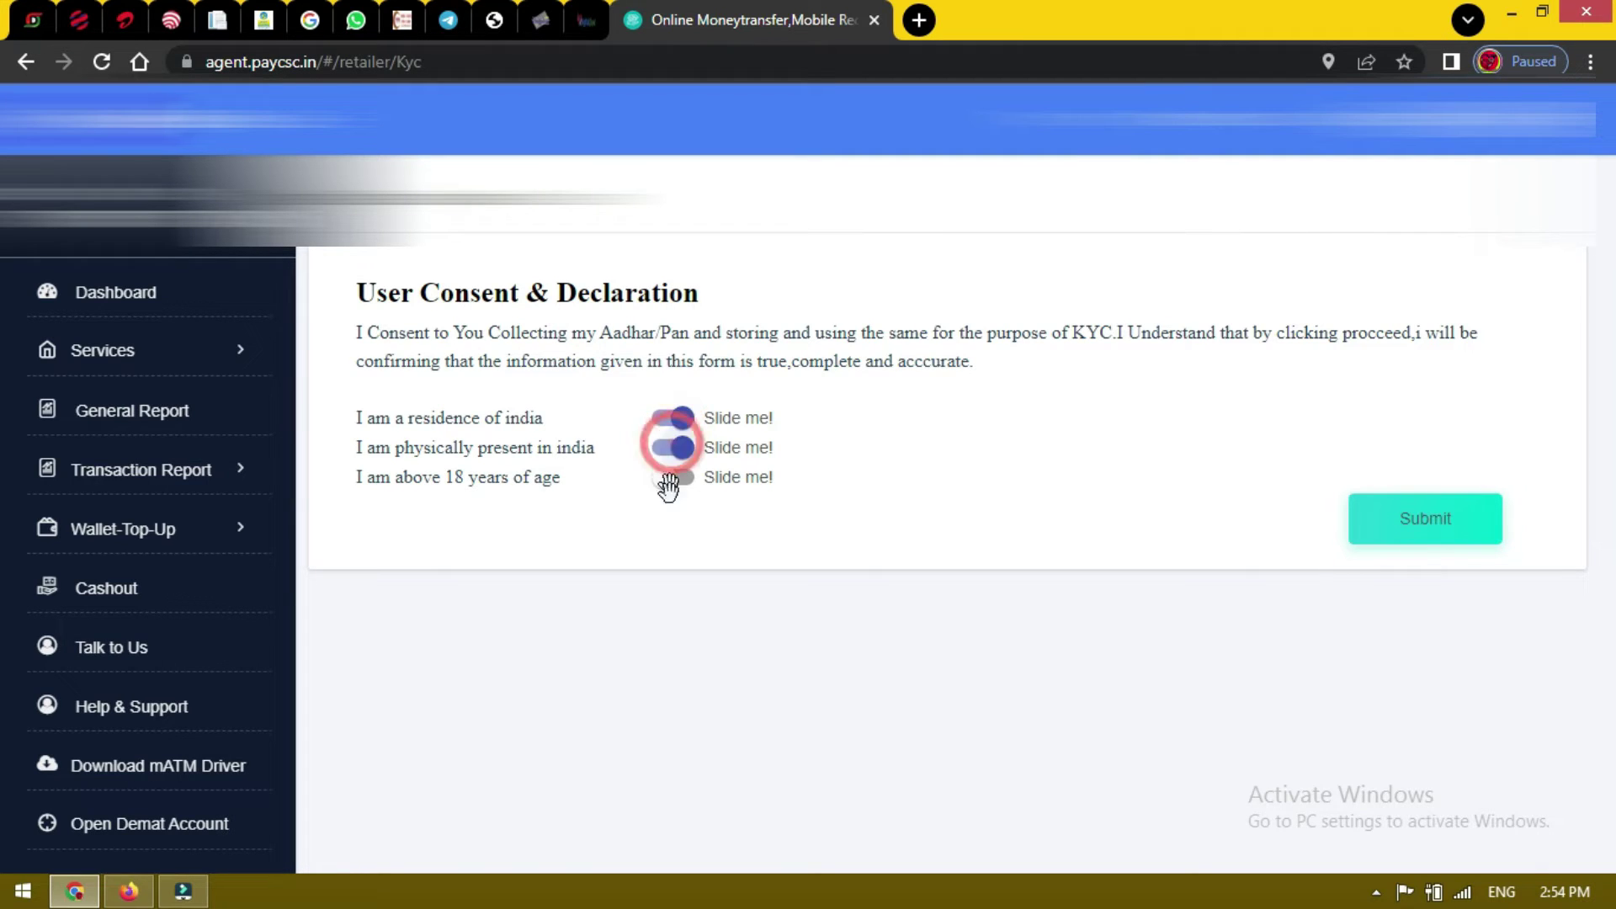
click(666, 477)
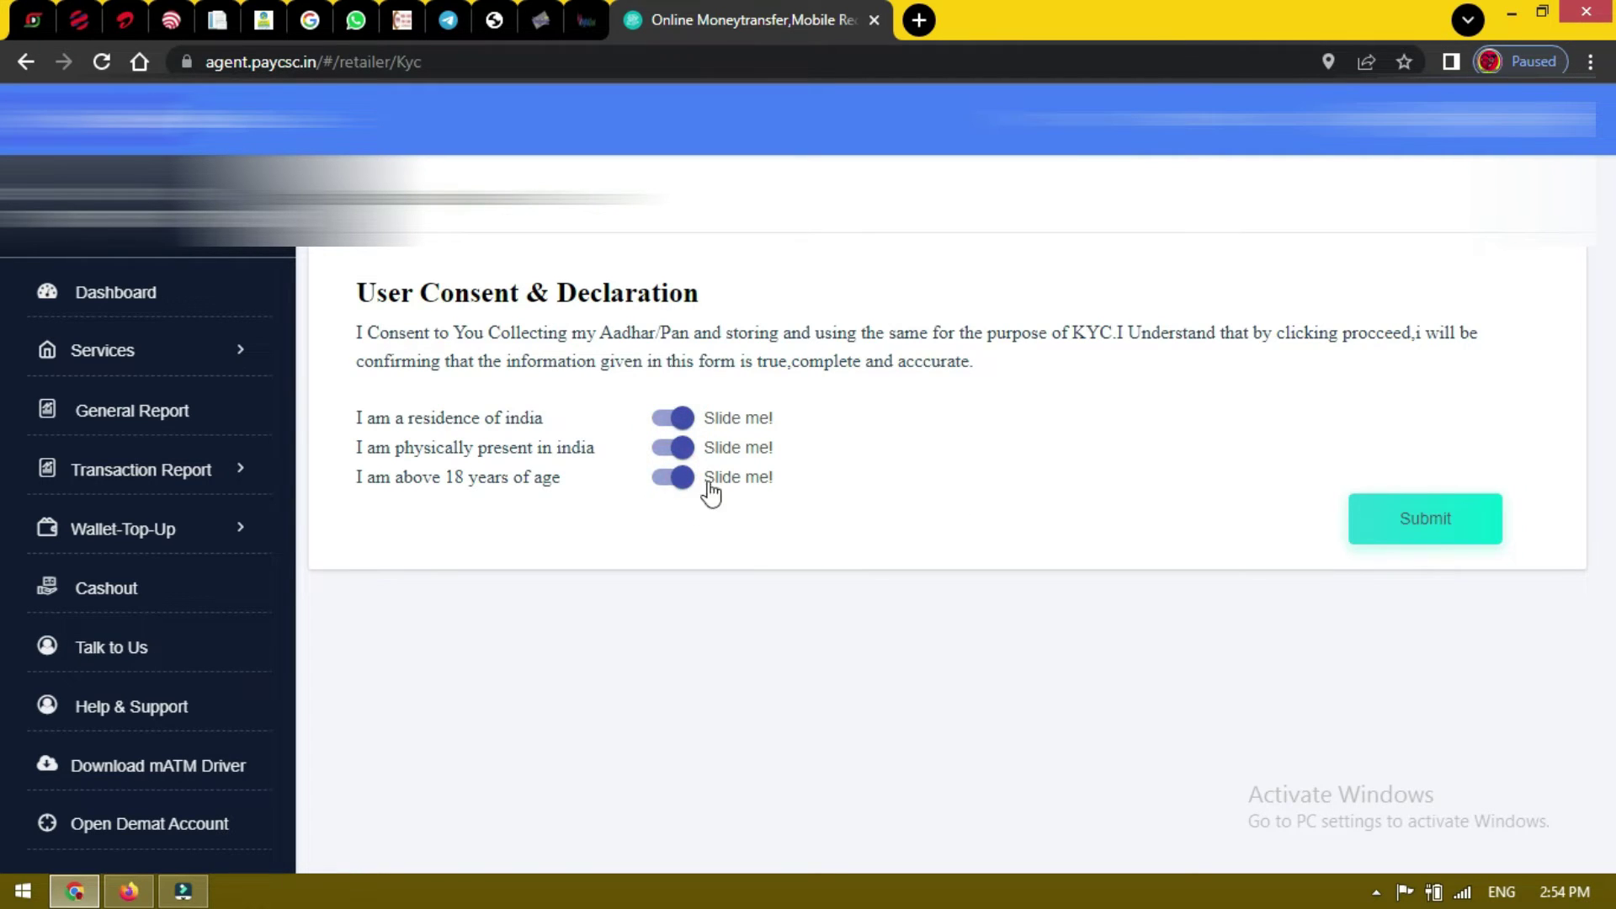
click(1425, 518)
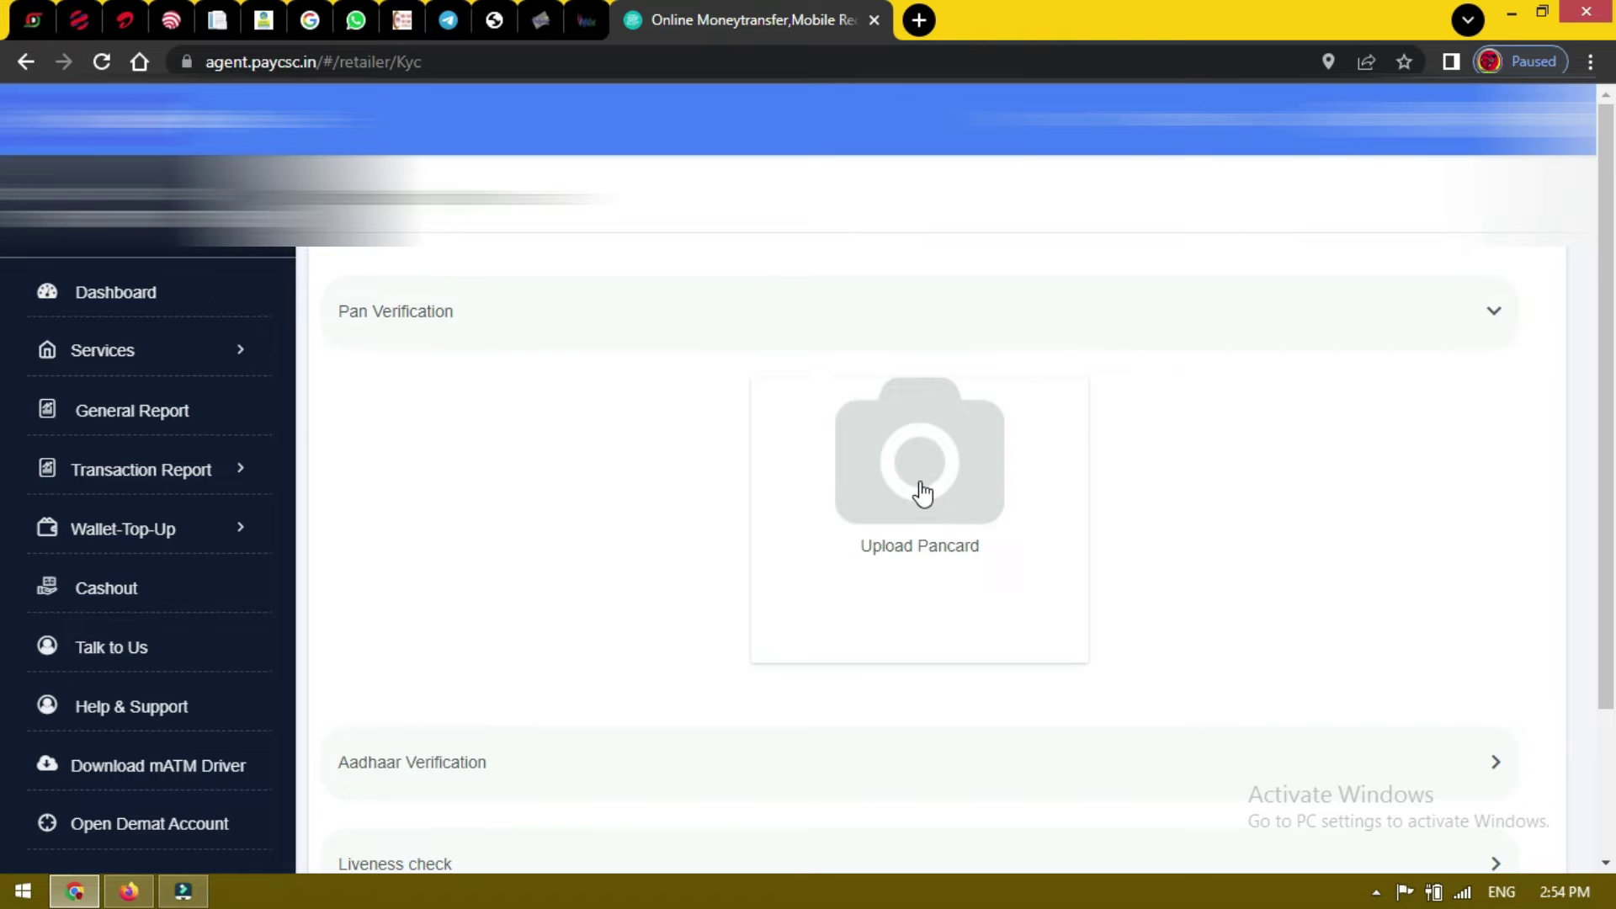
Step: Try capturing the PAN card photo with the camera through Upload Pancard
click(948, 499)
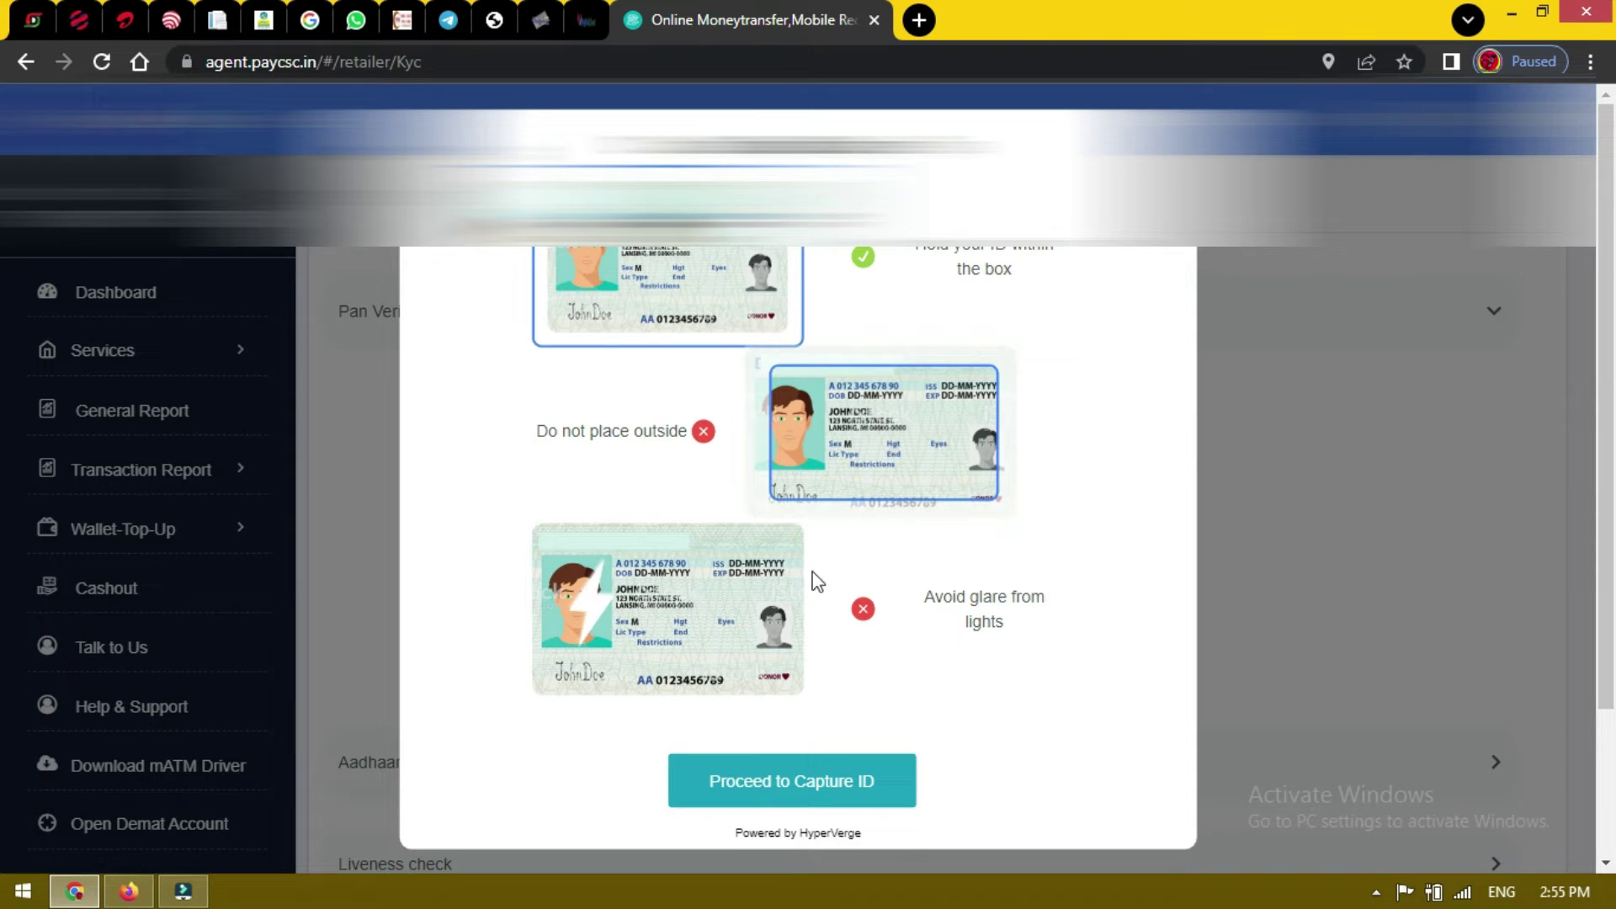
click(838, 801)
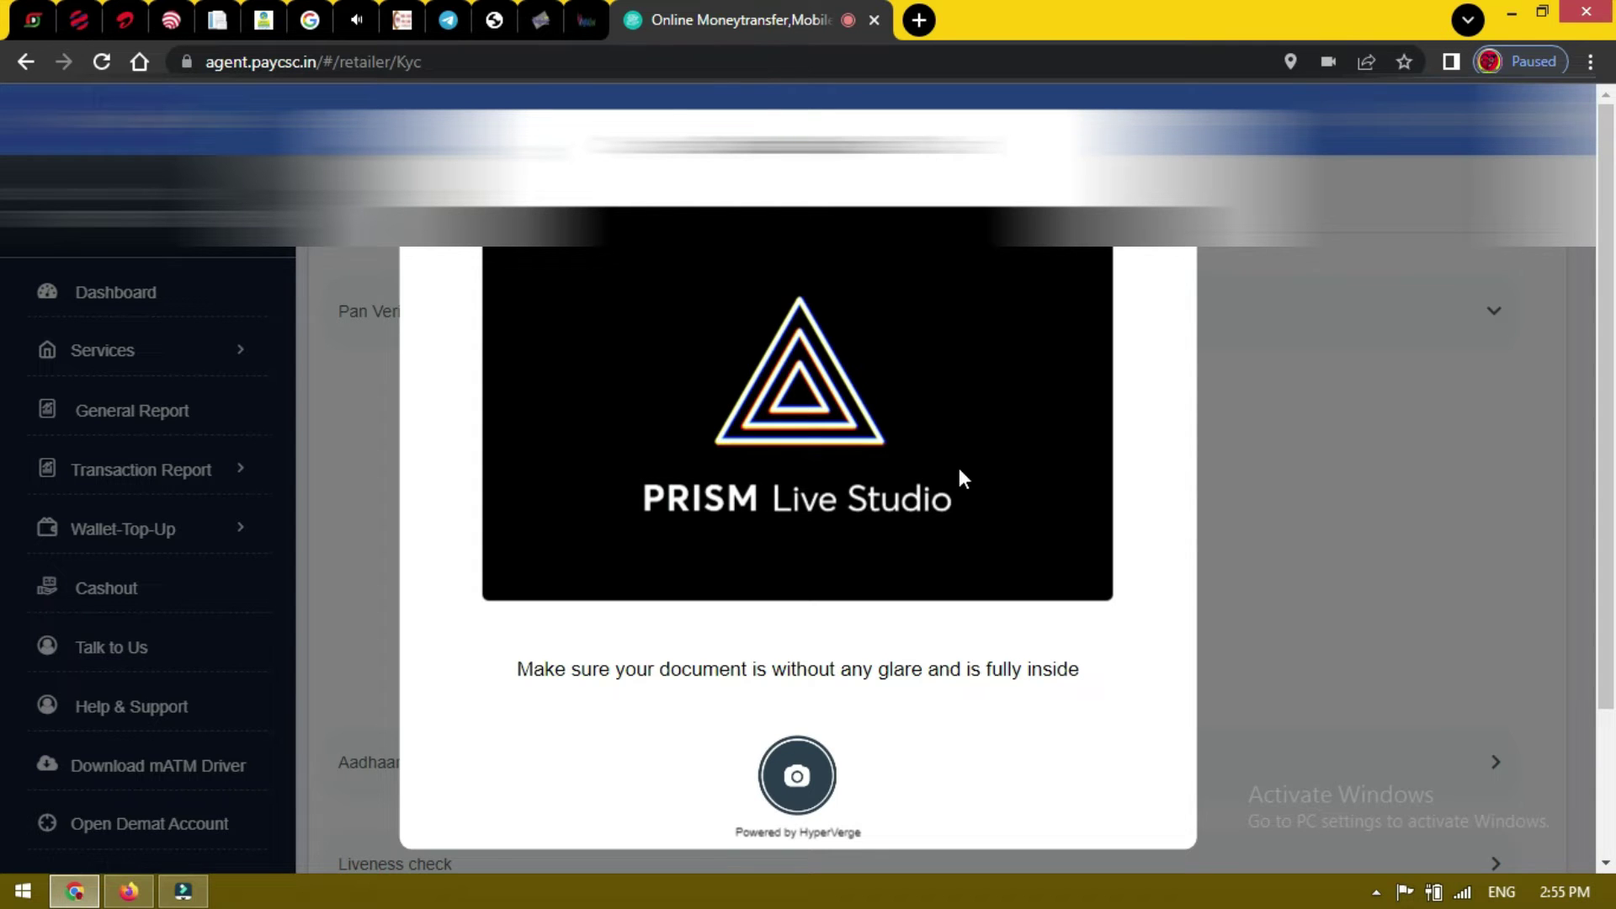
click(796, 775)
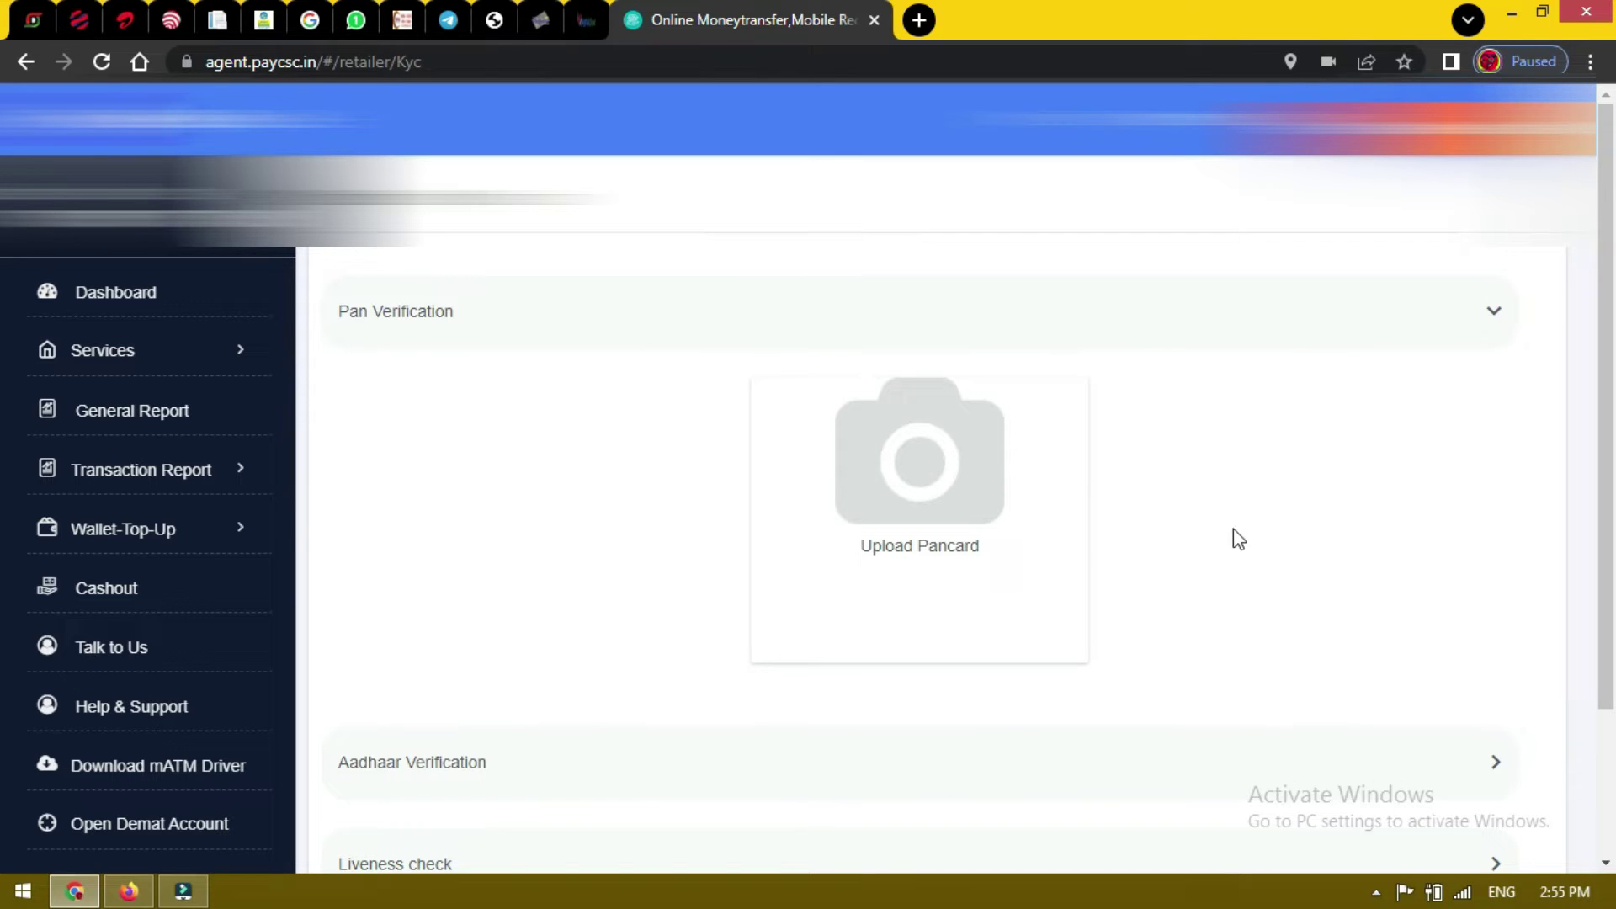
scroll(1094, 656, down, 2)
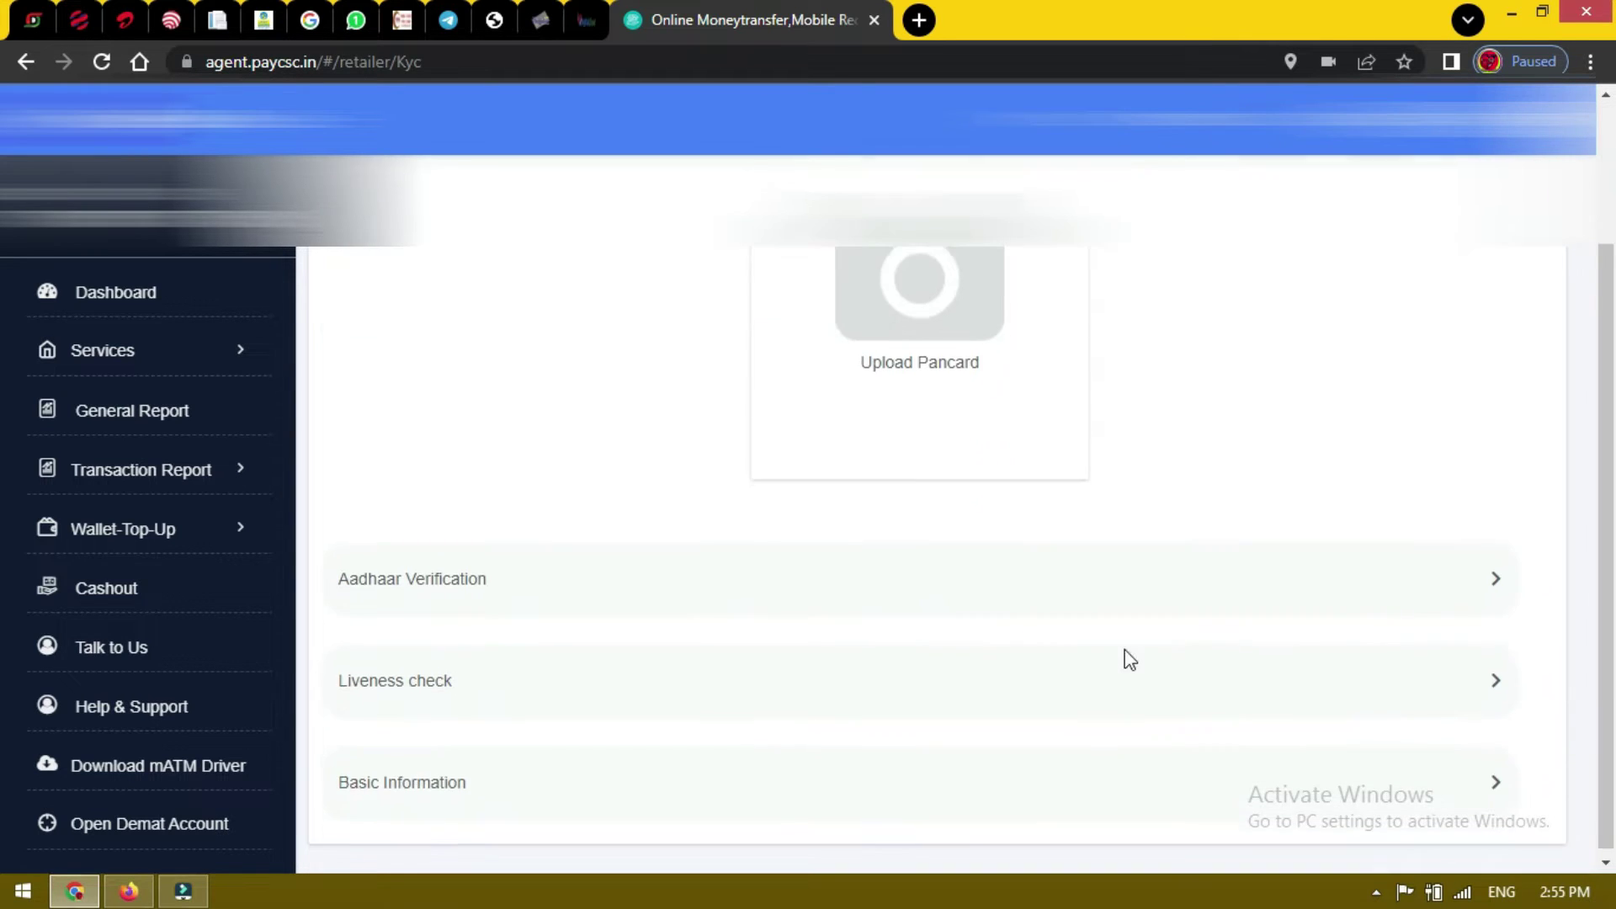
scroll(1195, 623, up, 2)
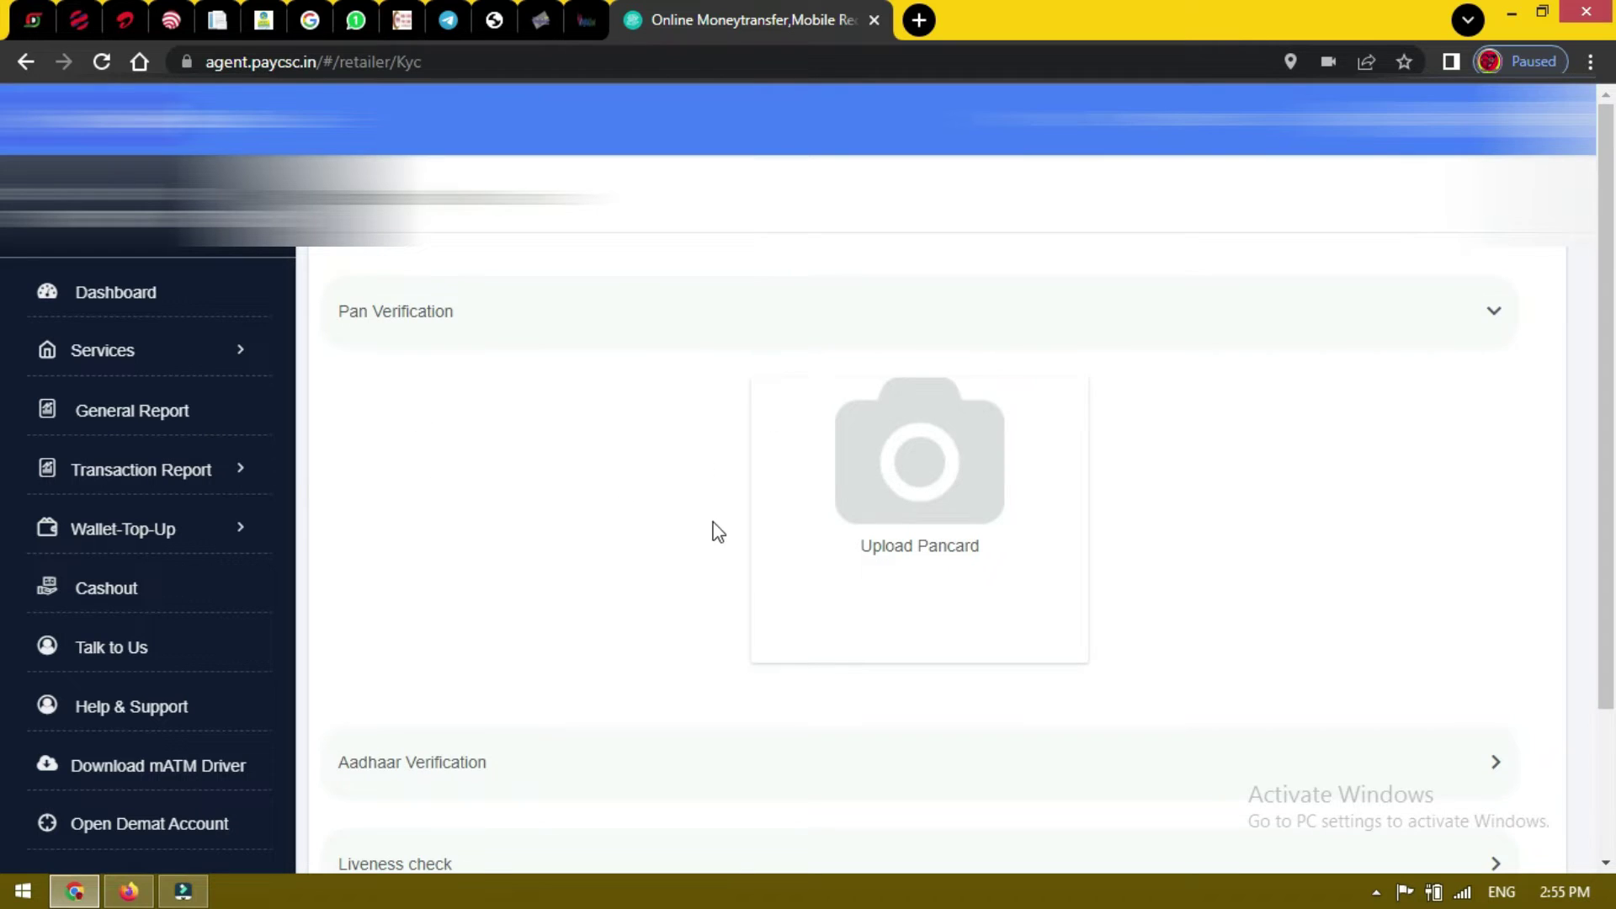
scroll(714, 530, down, 1)
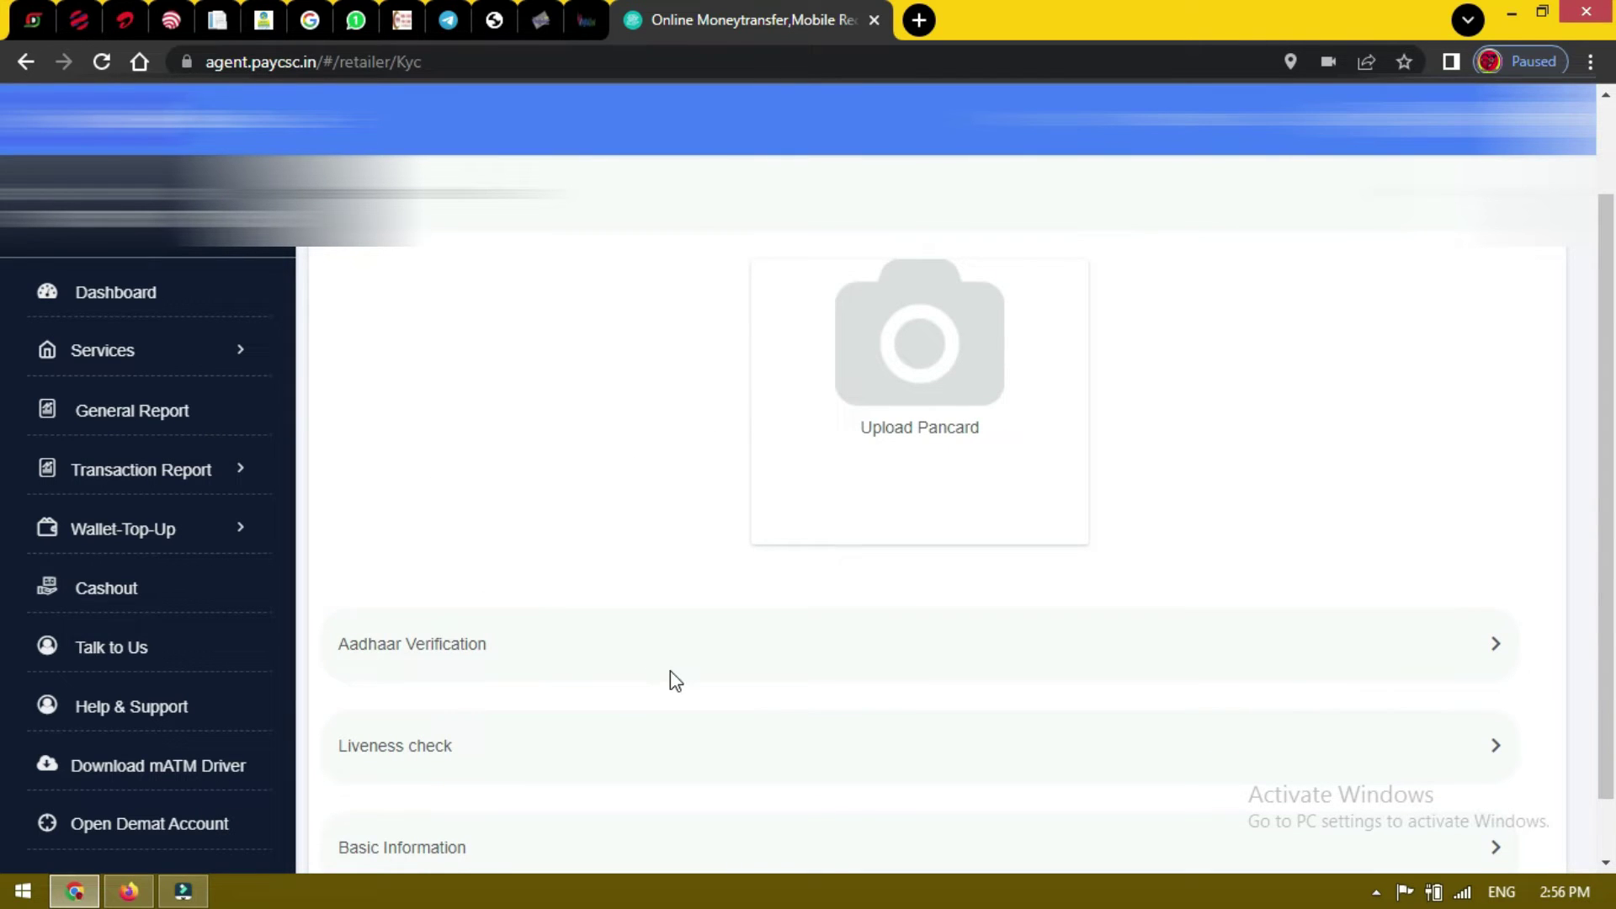
scroll(671, 679, up, 1)
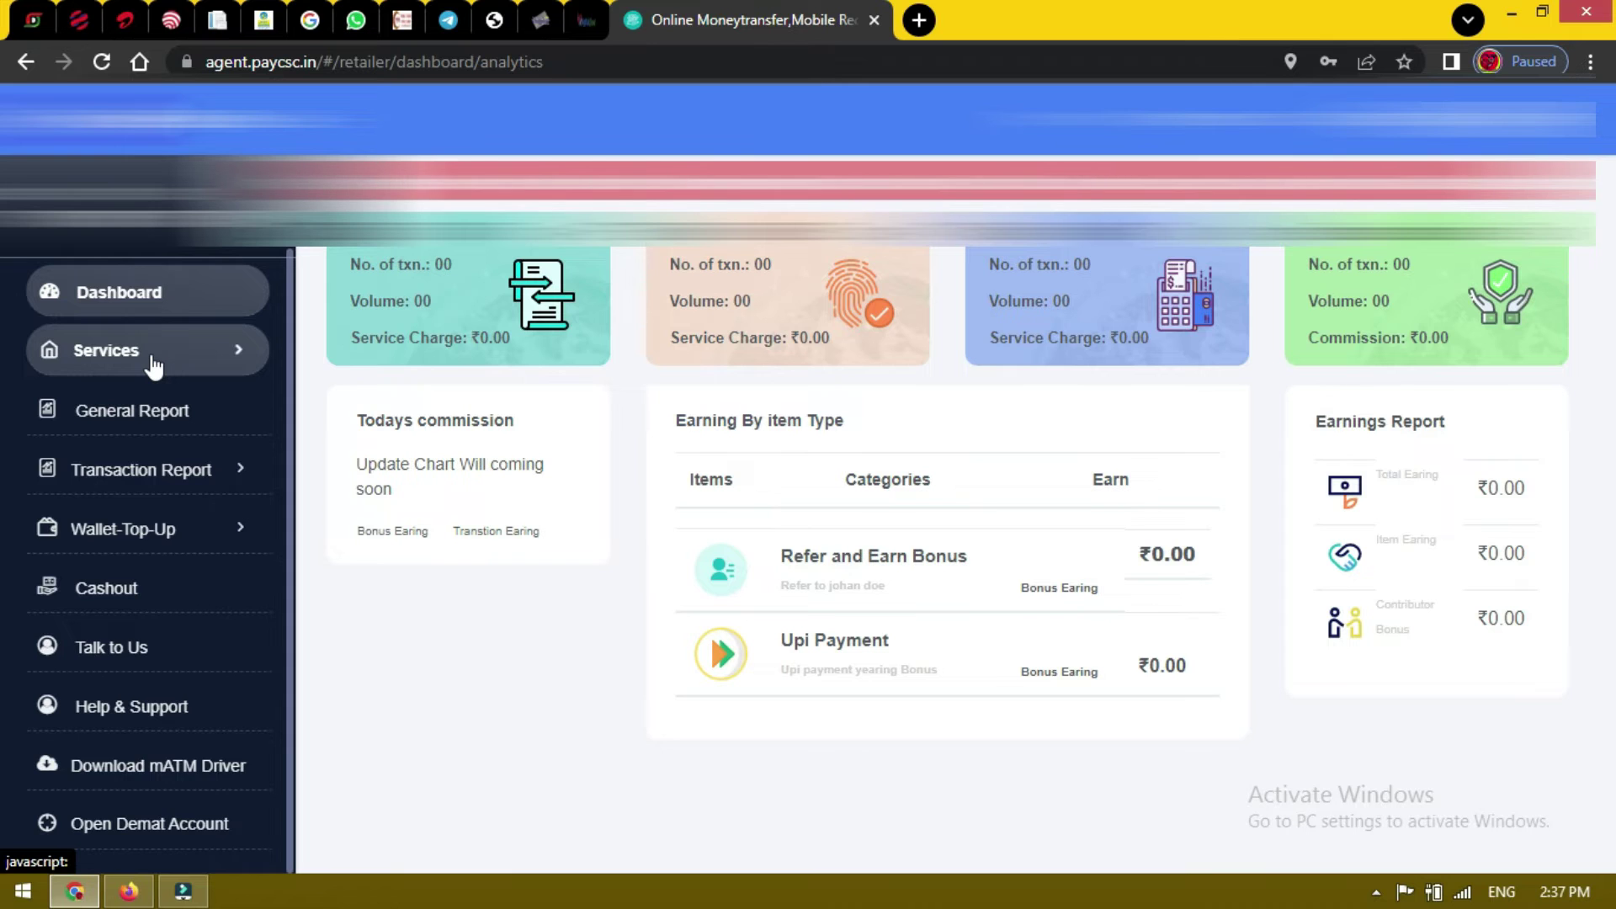
Step: Open Money Transfer, paste the customer's mobile number, and acknowledge the 'Customer does not exist' alert
click(151, 363)
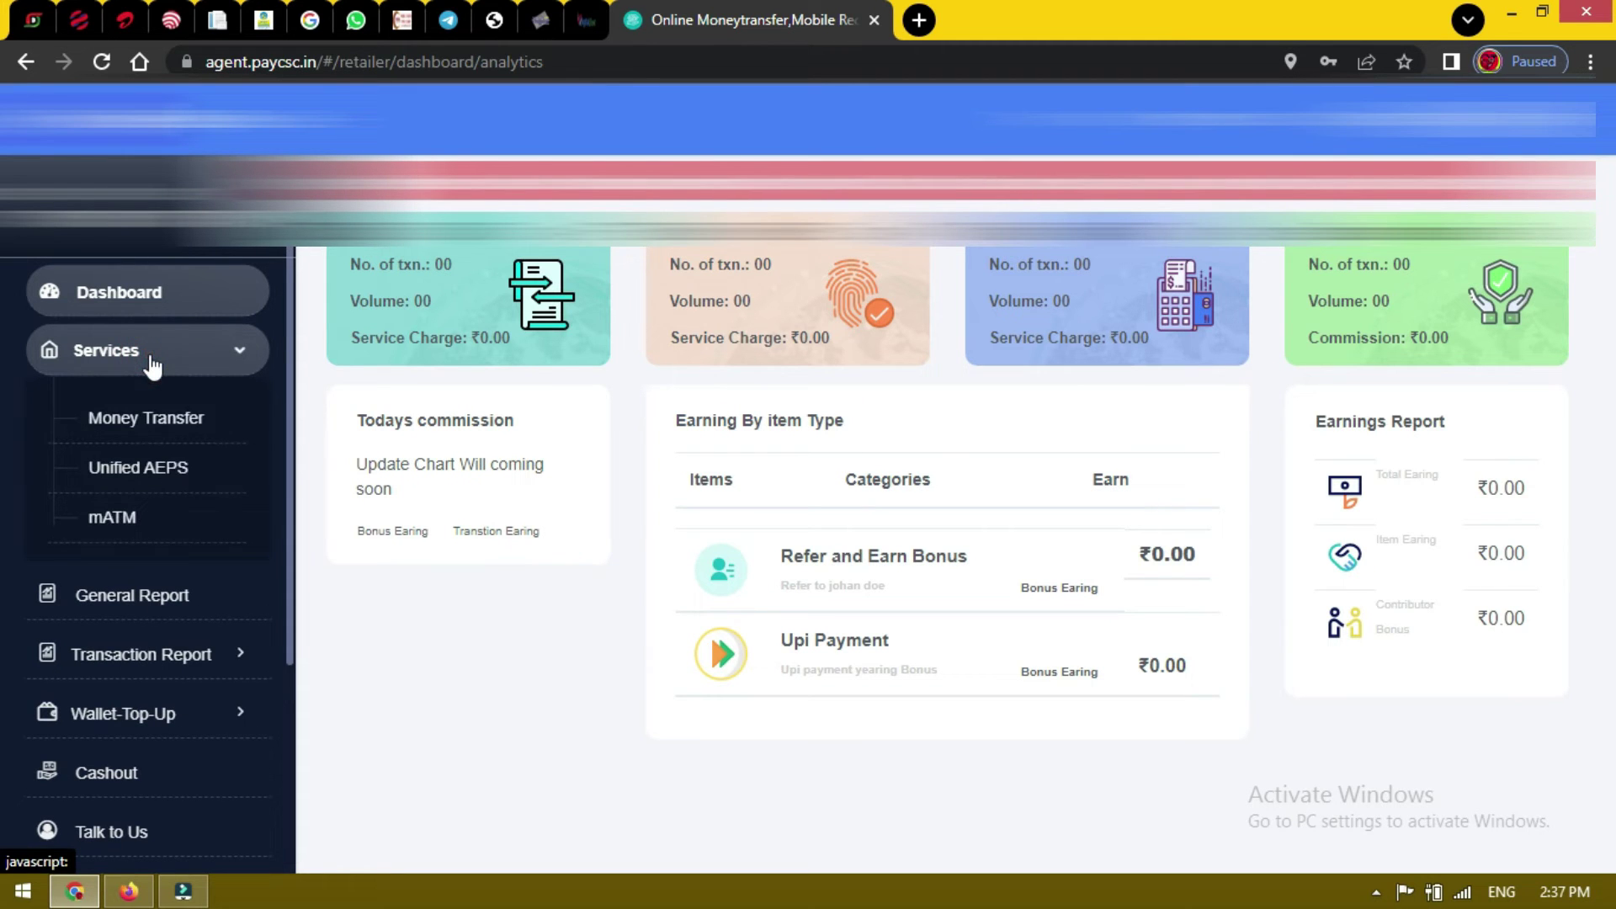
click(150, 424)
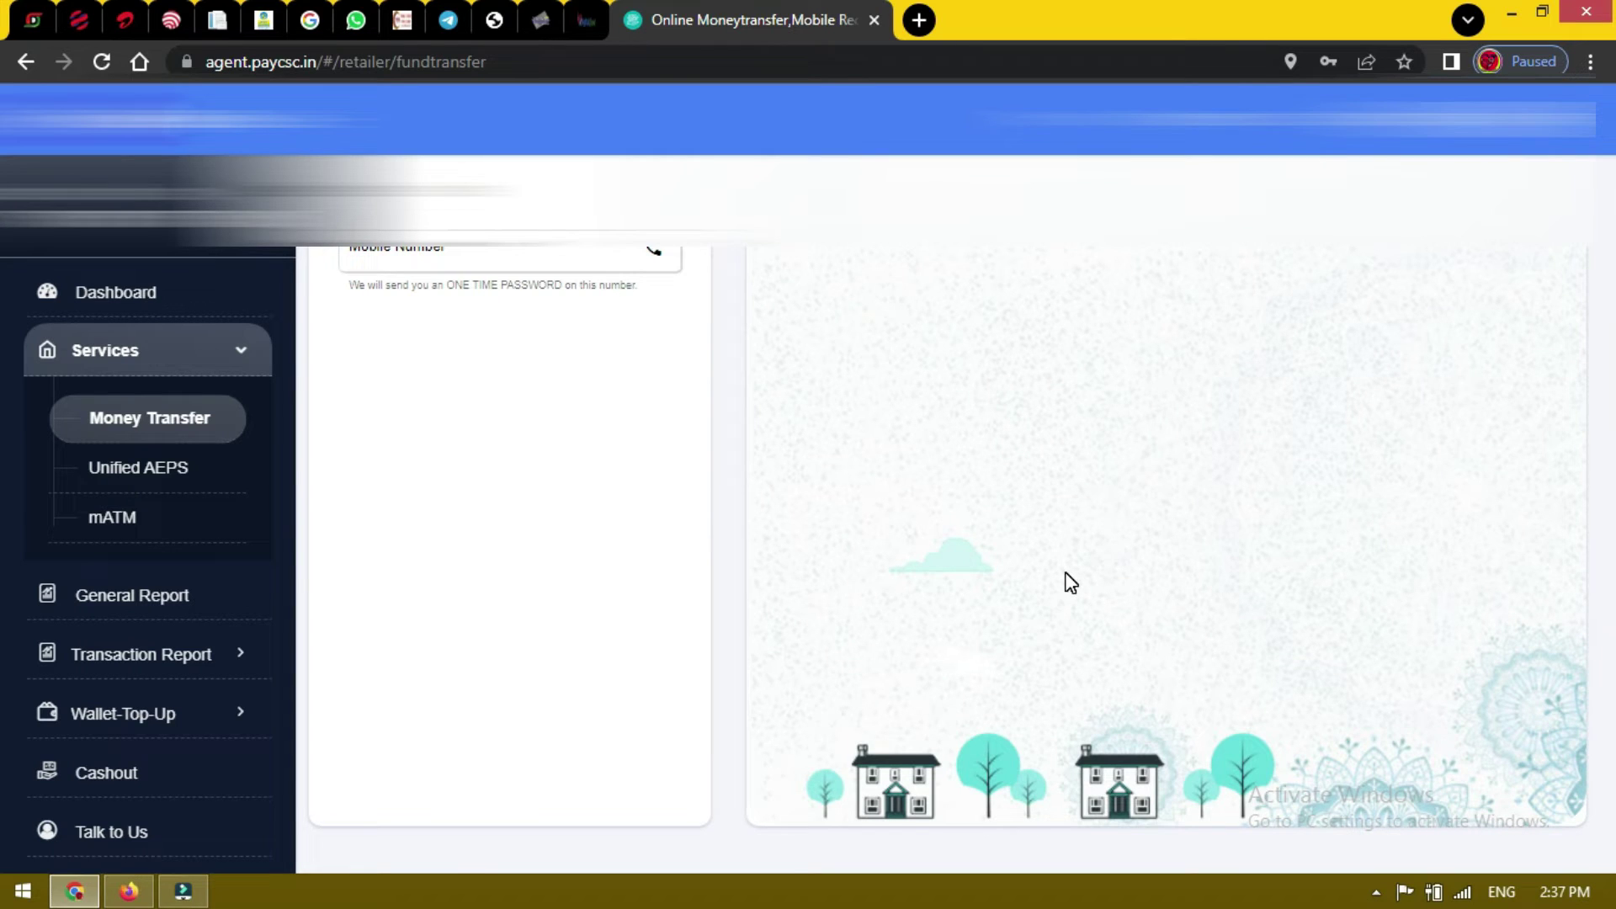
click(449, 255)
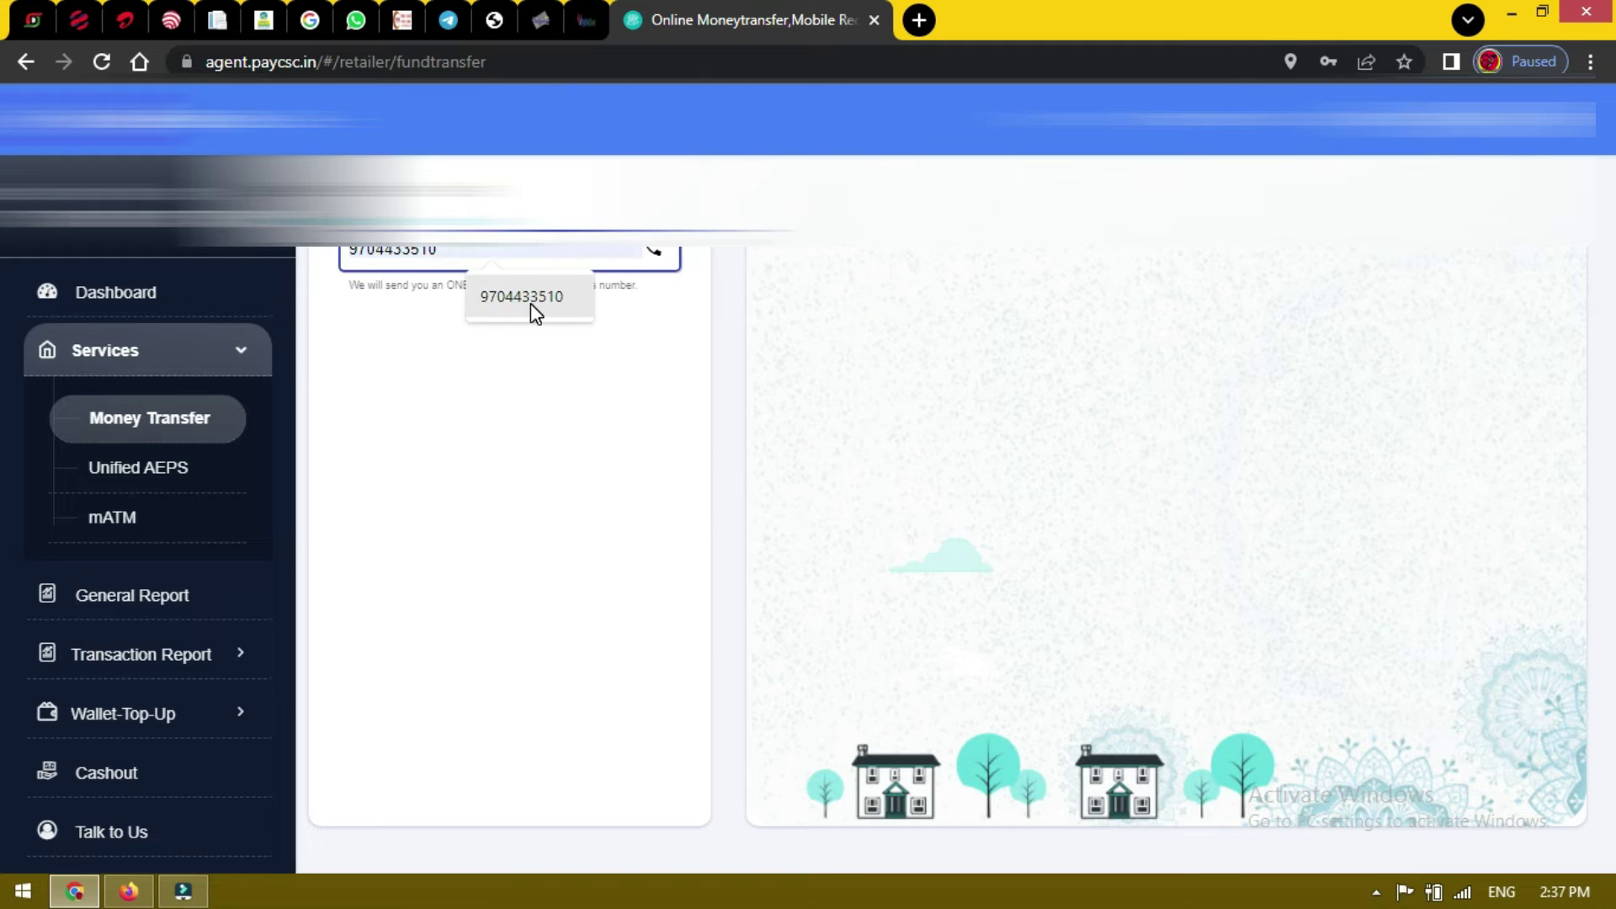
key(ctrl+v)
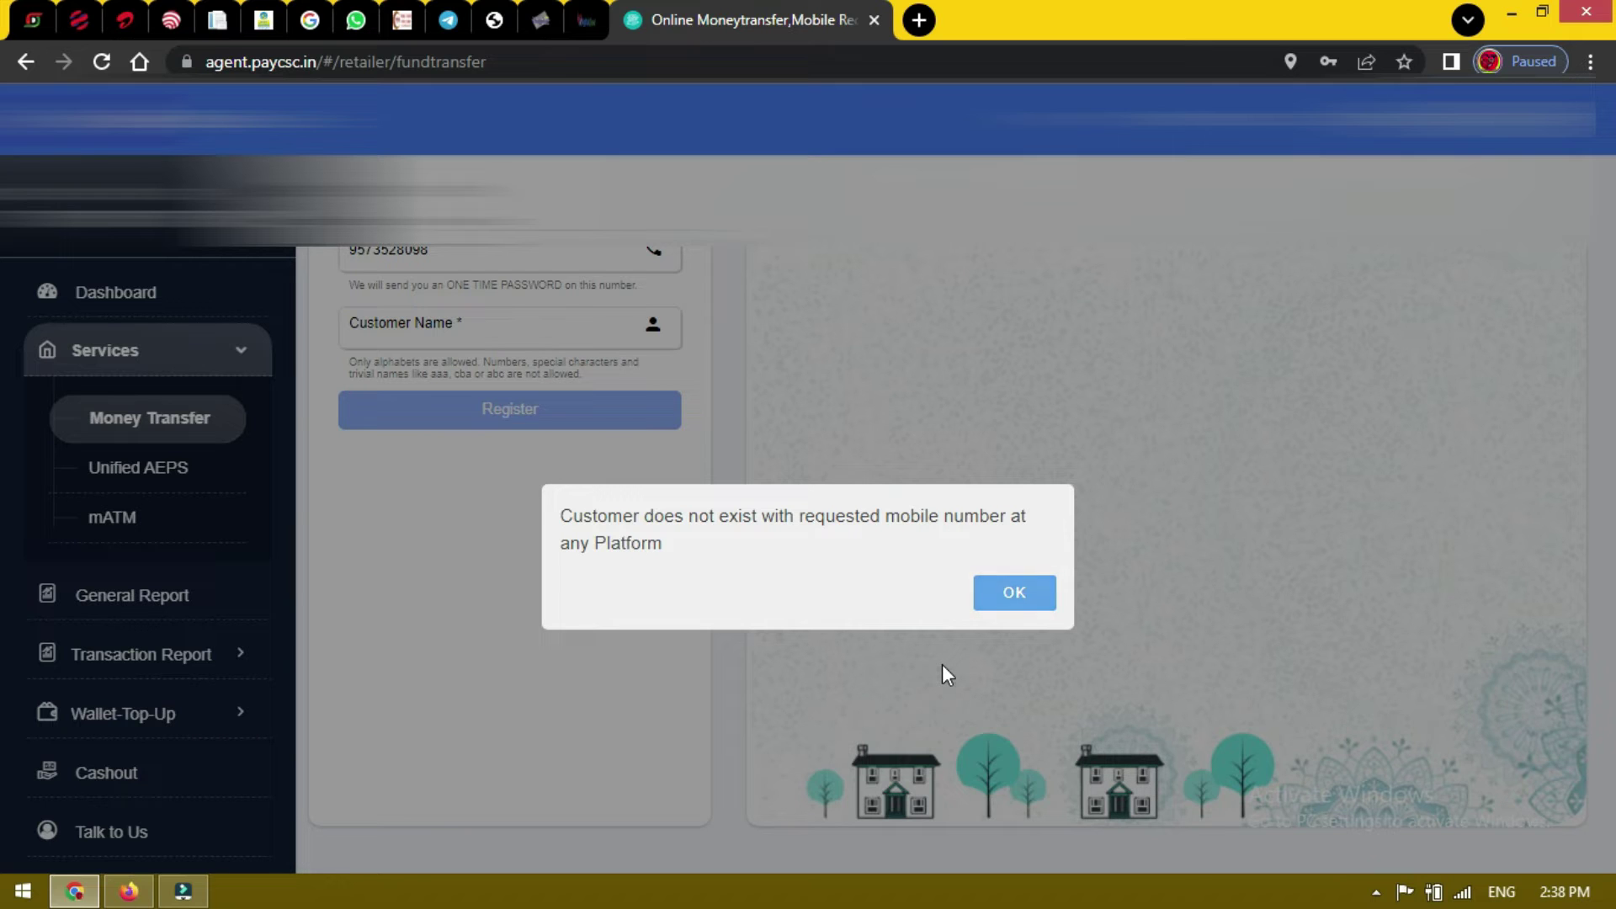
click(1006, 599)
Step: Register the new customer using the name picked from autofill suggestions
click(474, 326)
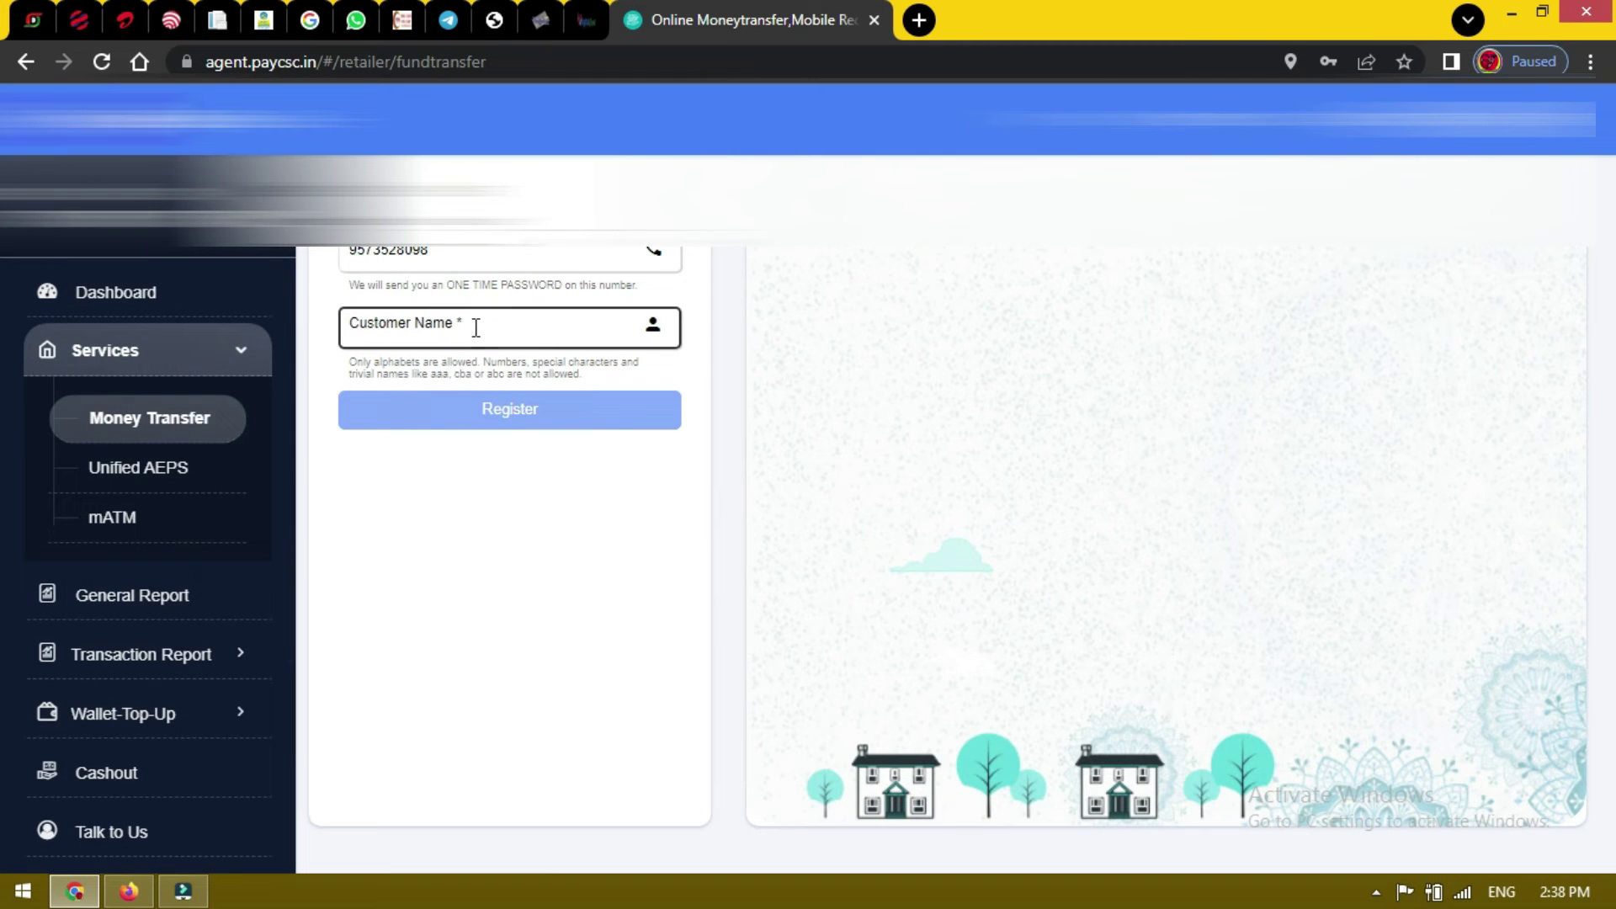
click(523, 371)
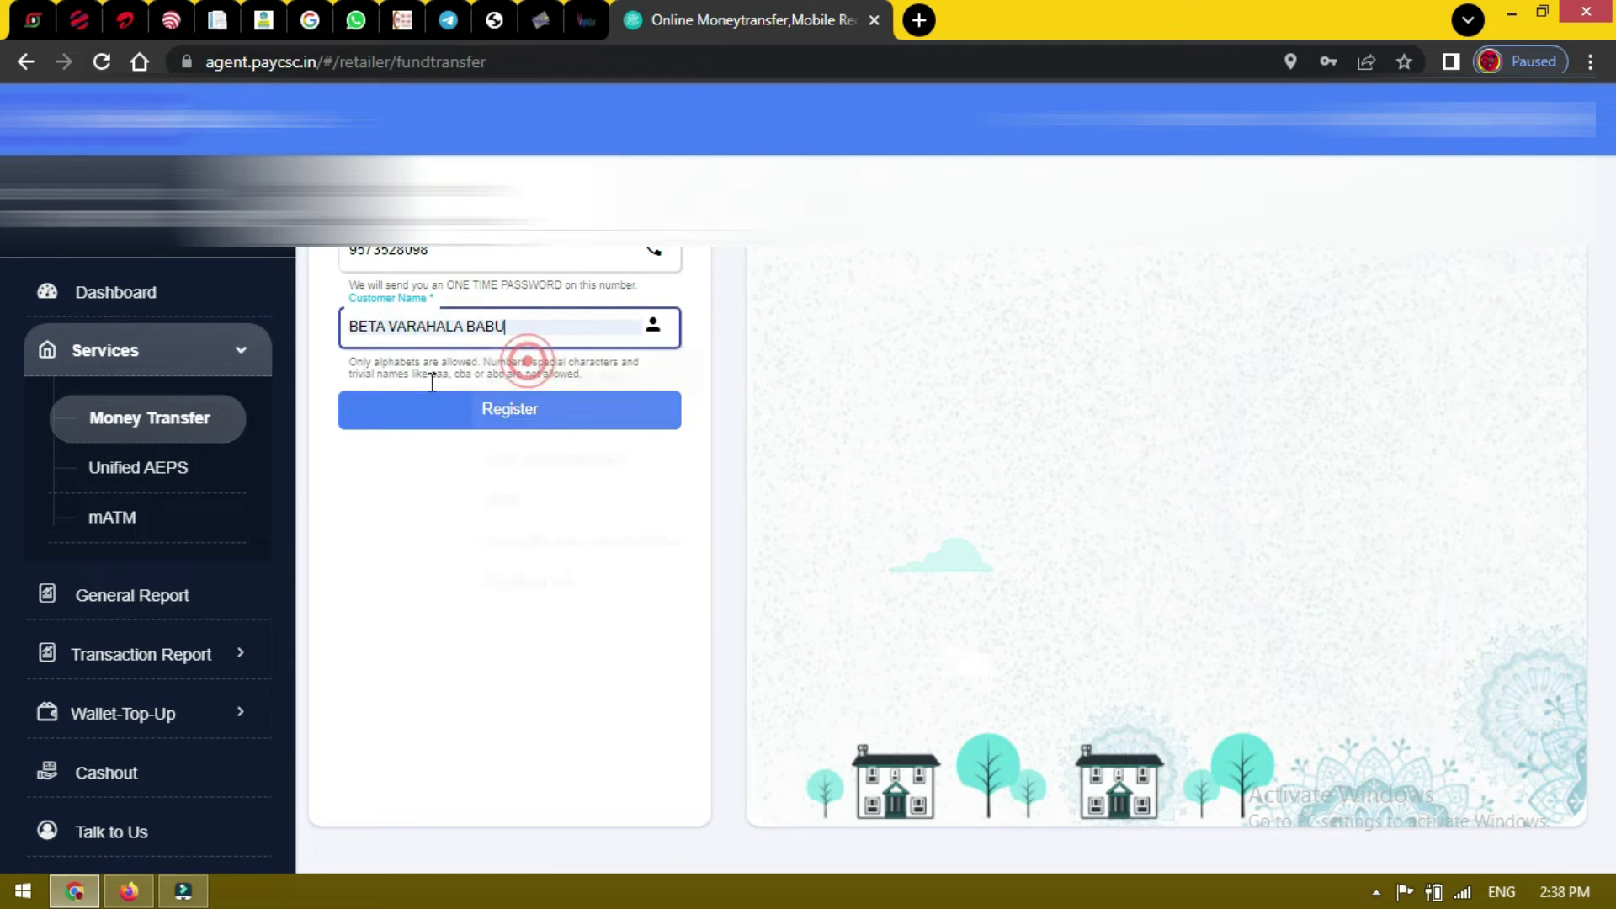
click(555, 423)
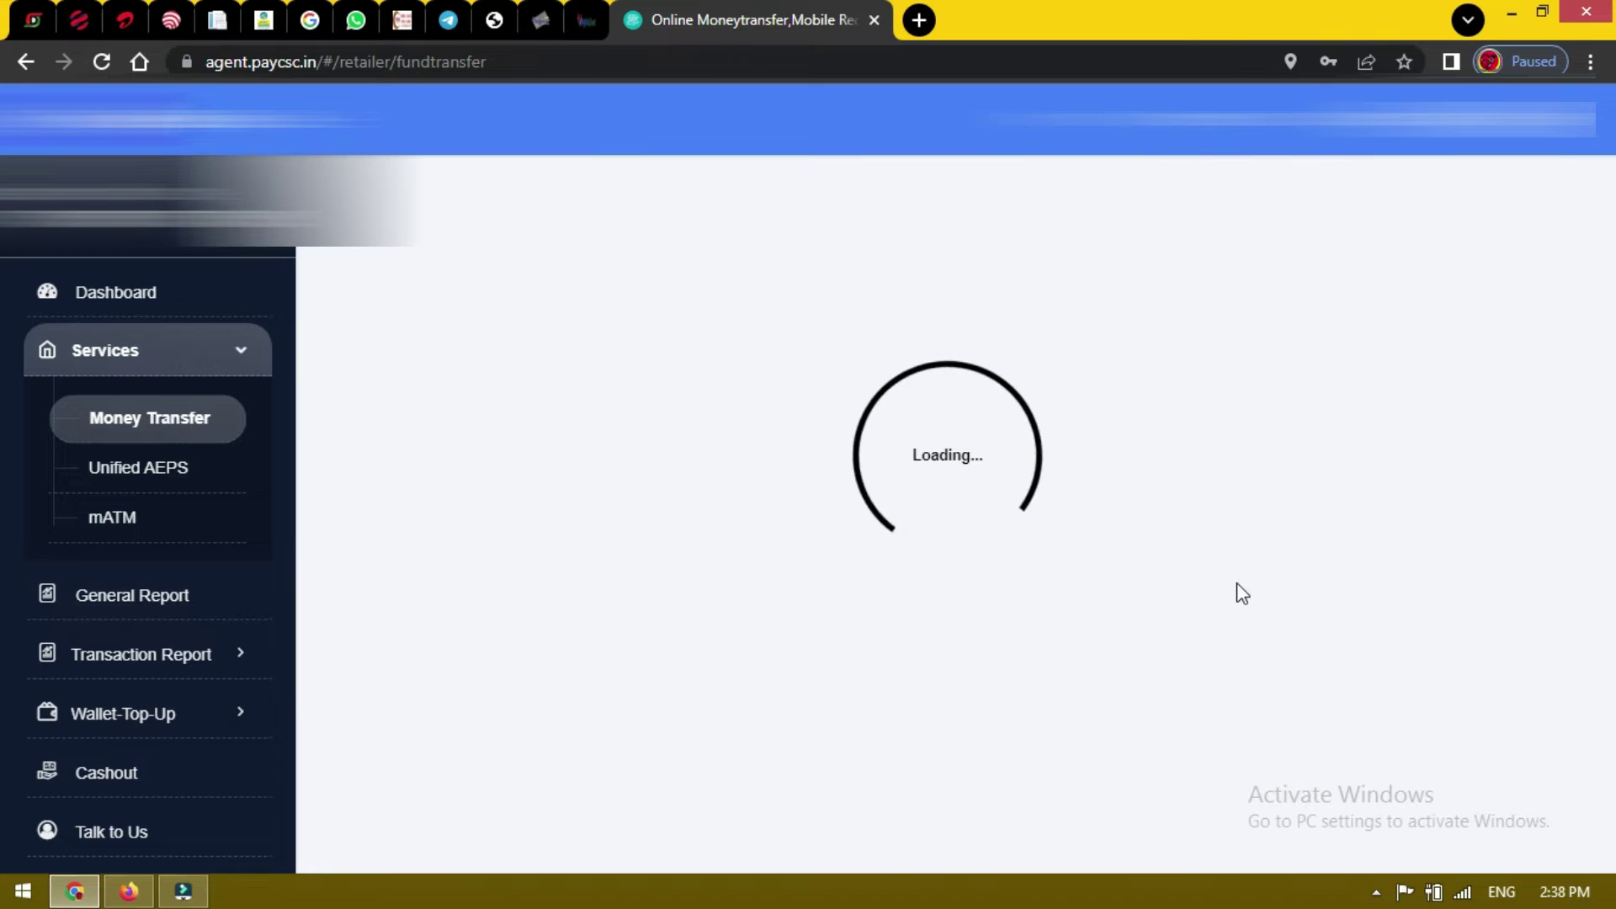
Step: Verify the customer with the received OTP and acknowledge the success message
click(451, 411)
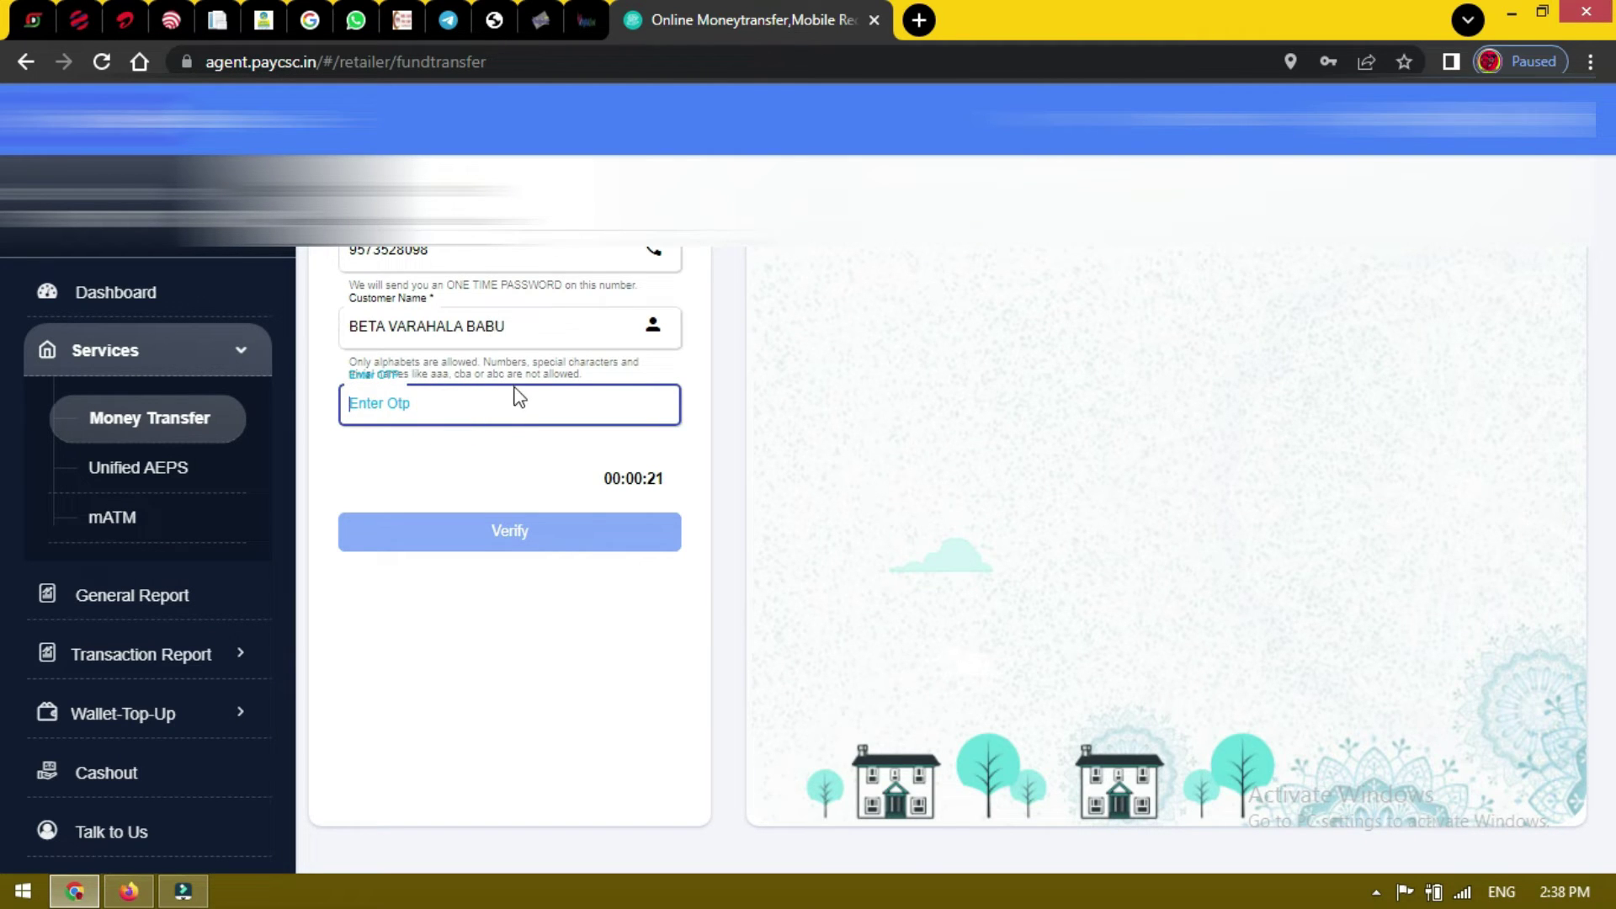
click(515, 545)
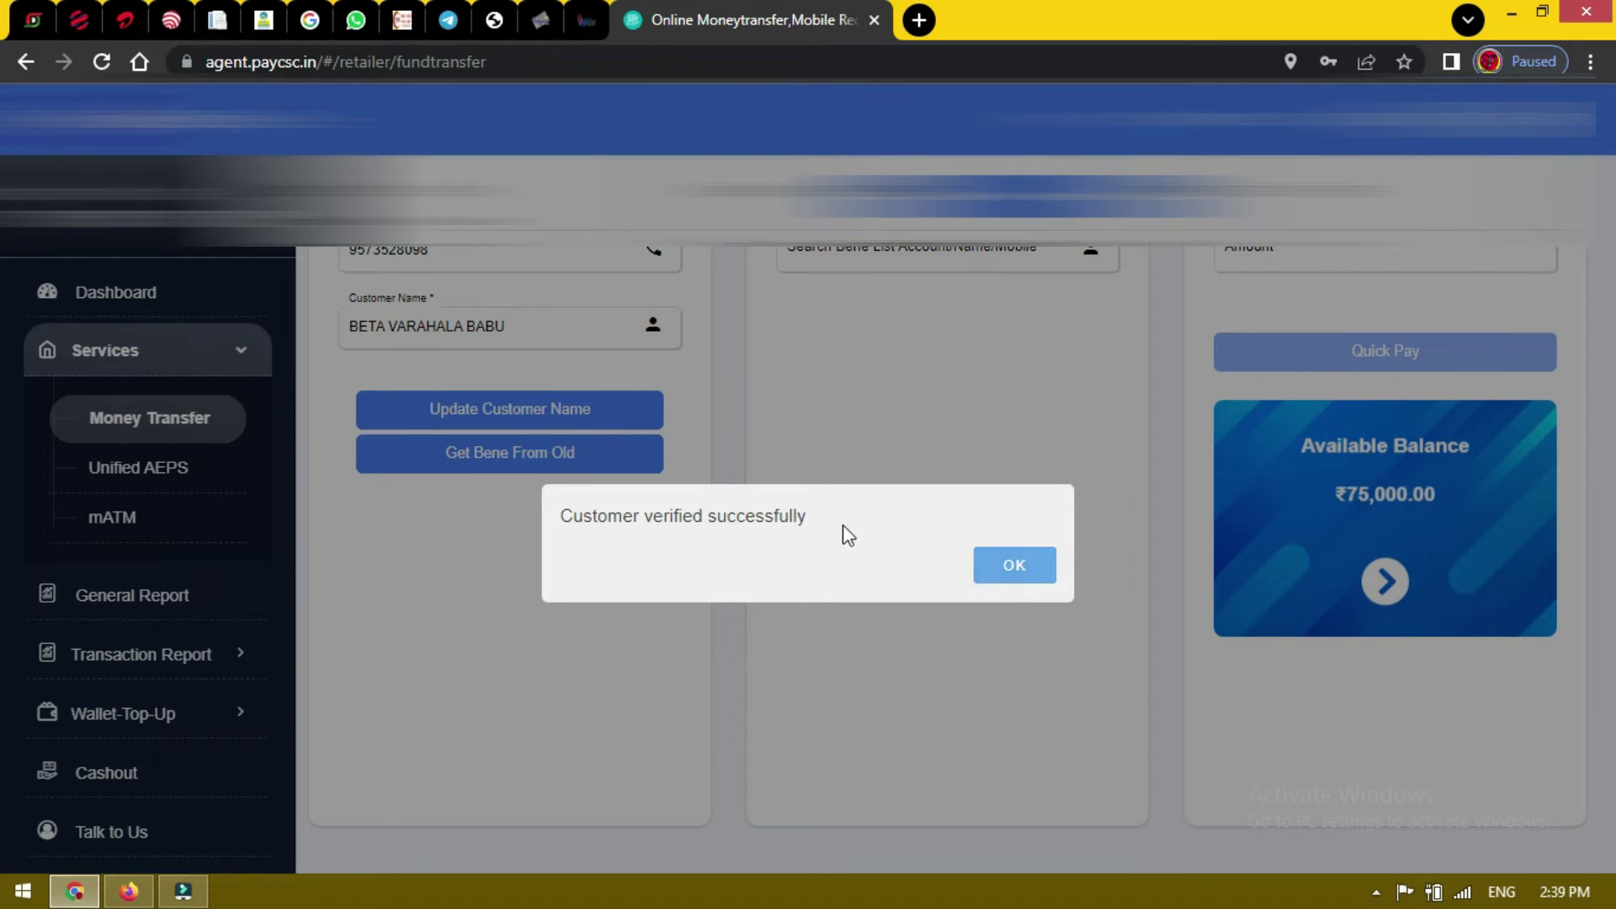
click(1003, 565)
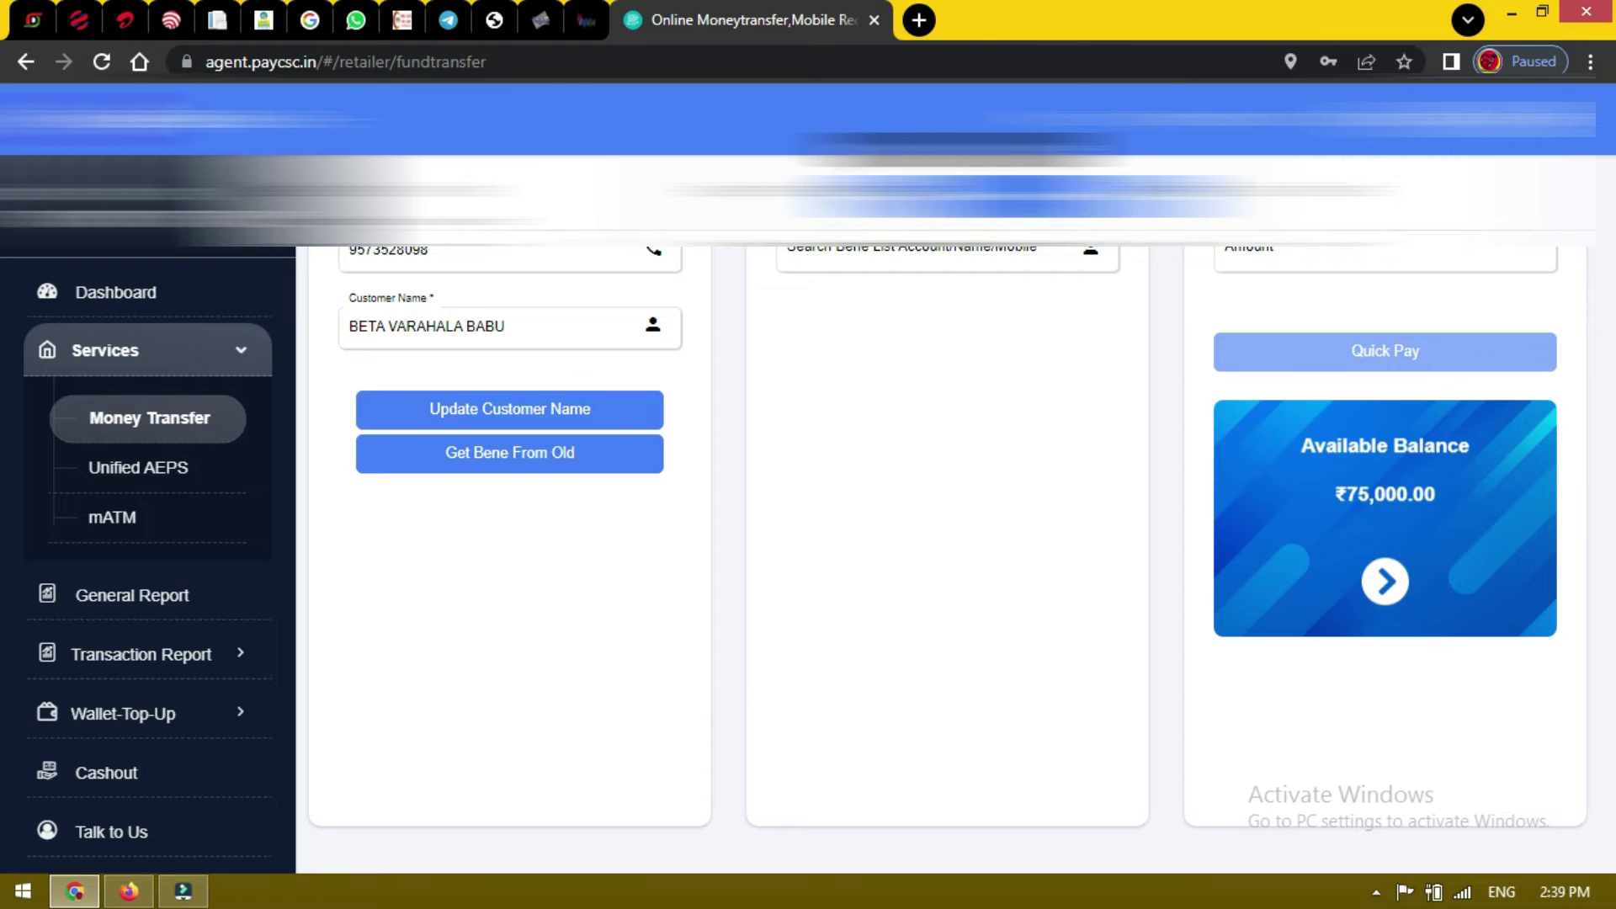
Step: Add a beneficiary with account number, bank, IFSC, name and mobile, then verify it
click(1023, 196)
click(873, 250)
click(871, 329)
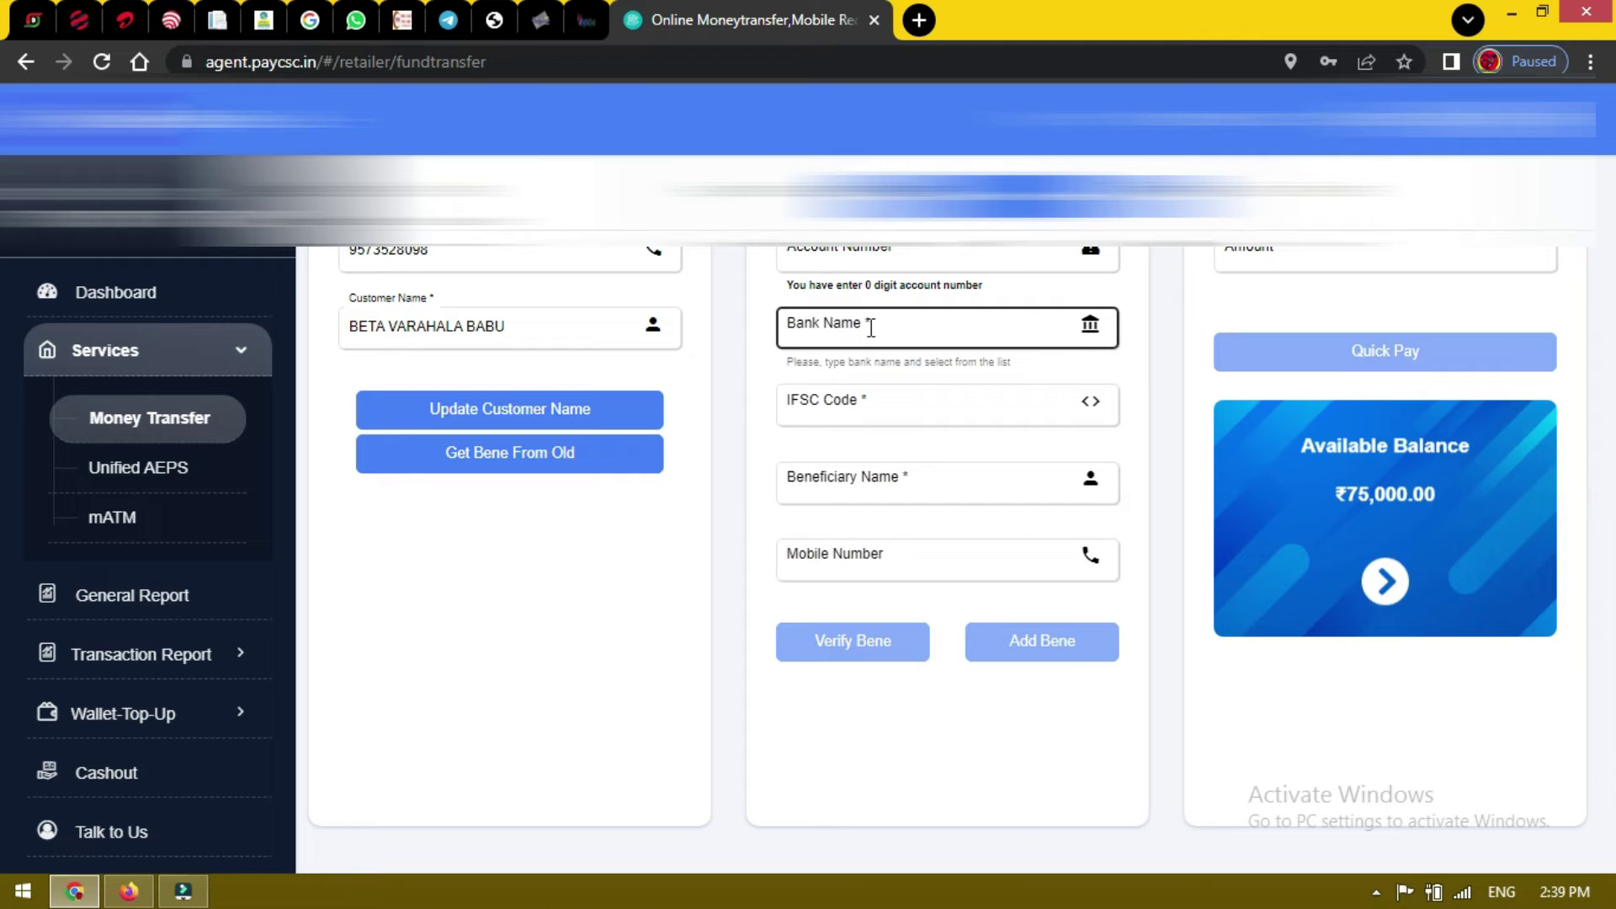
click(903, 401)
click(846, 468)
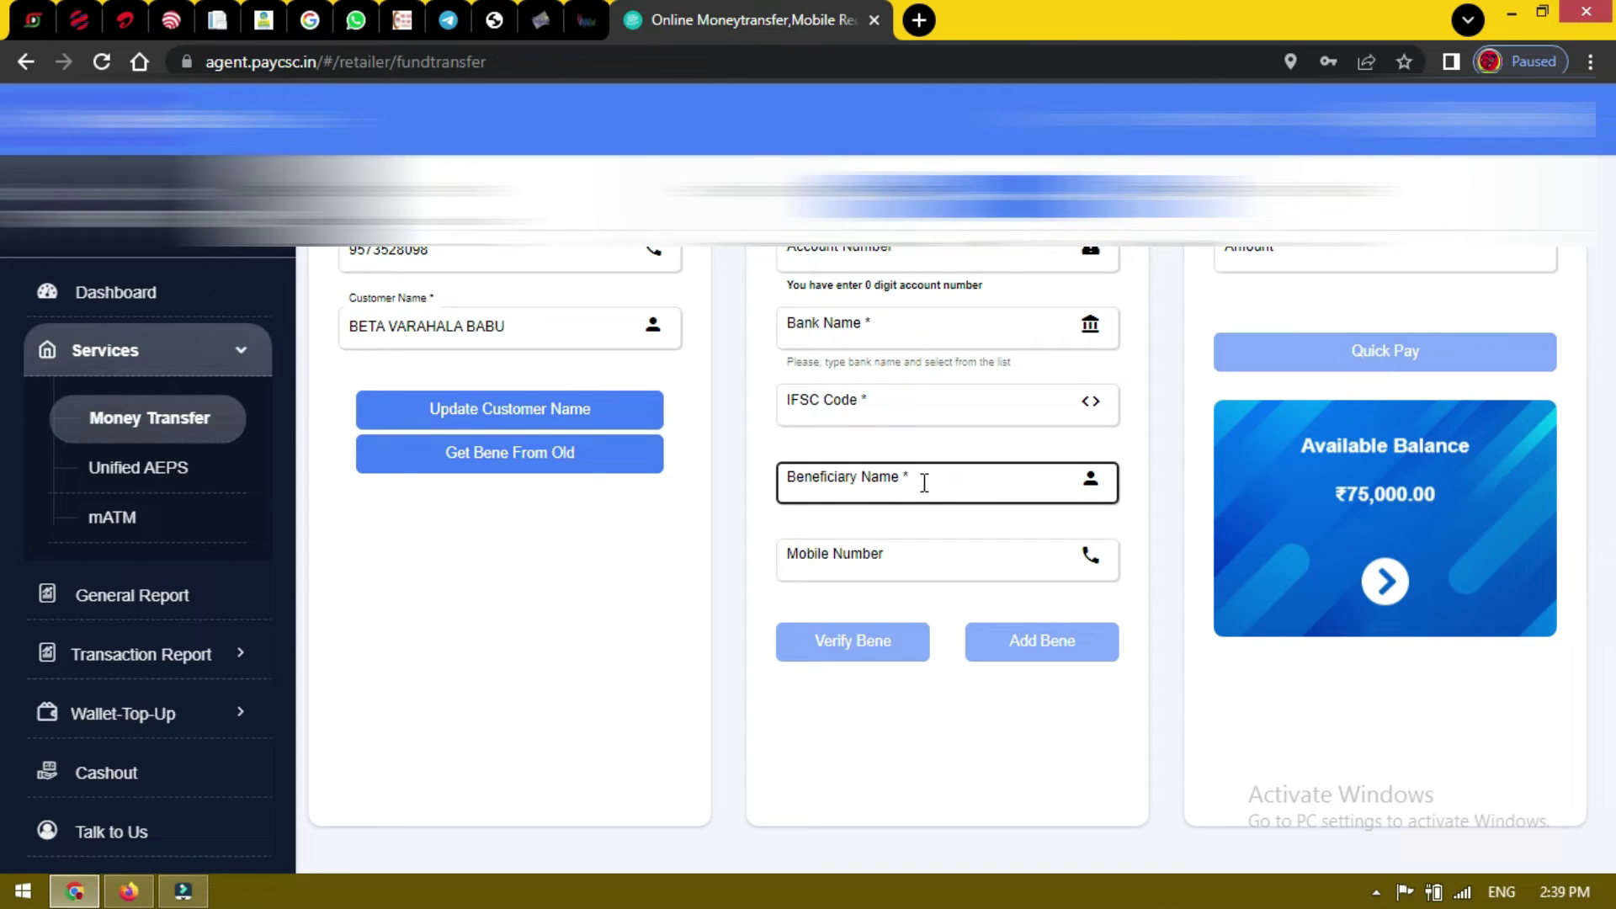
click(884, 556)
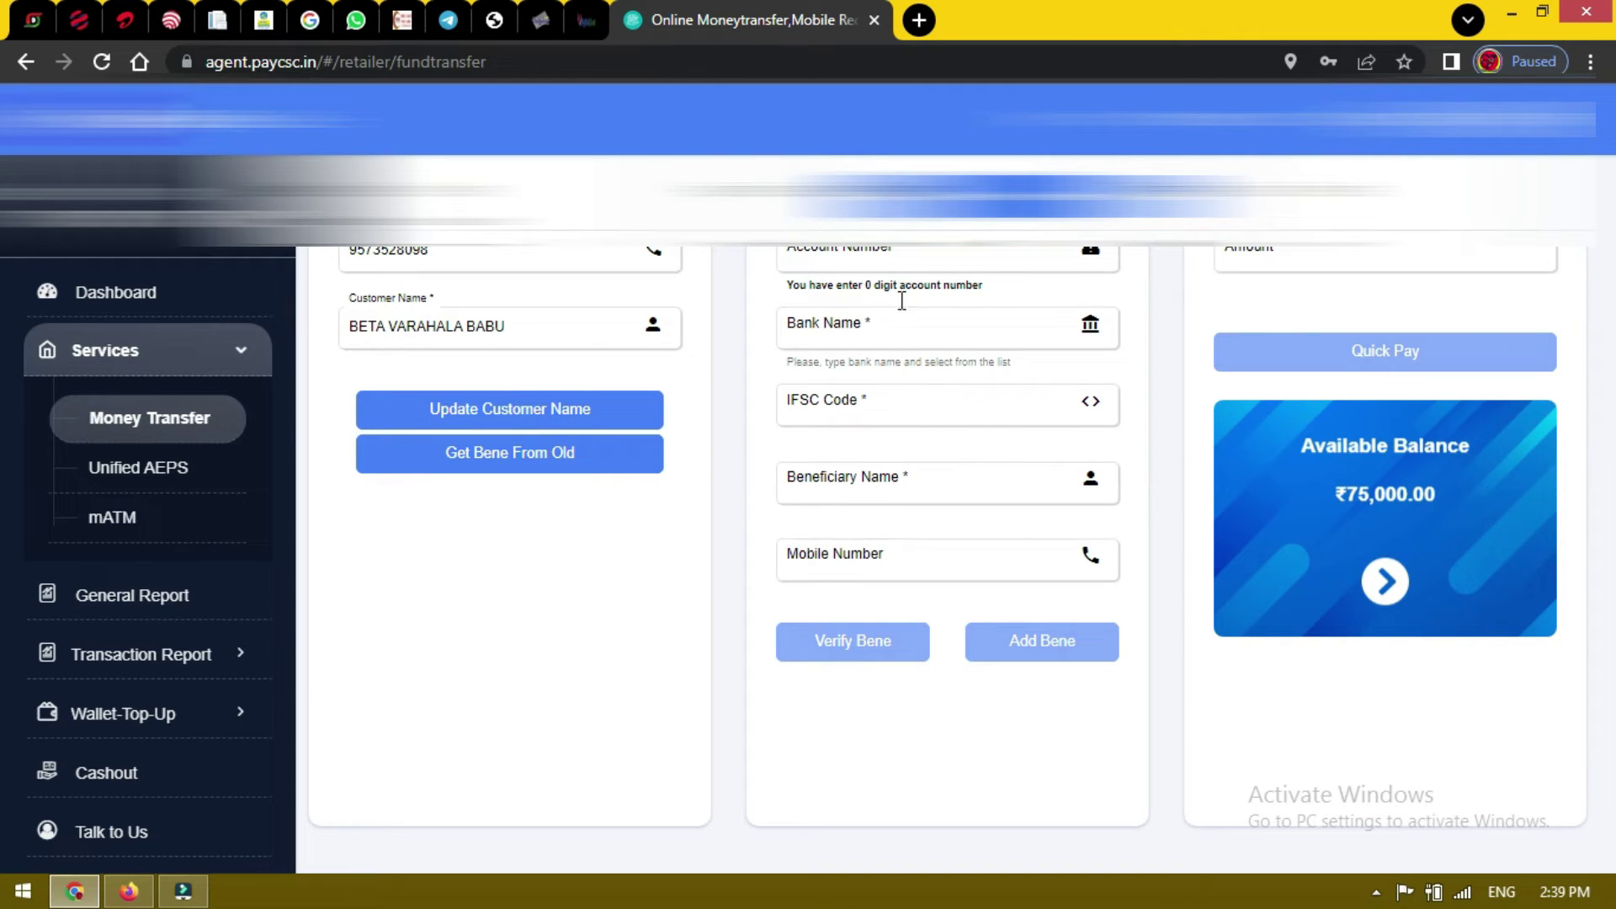
click(845, 643)
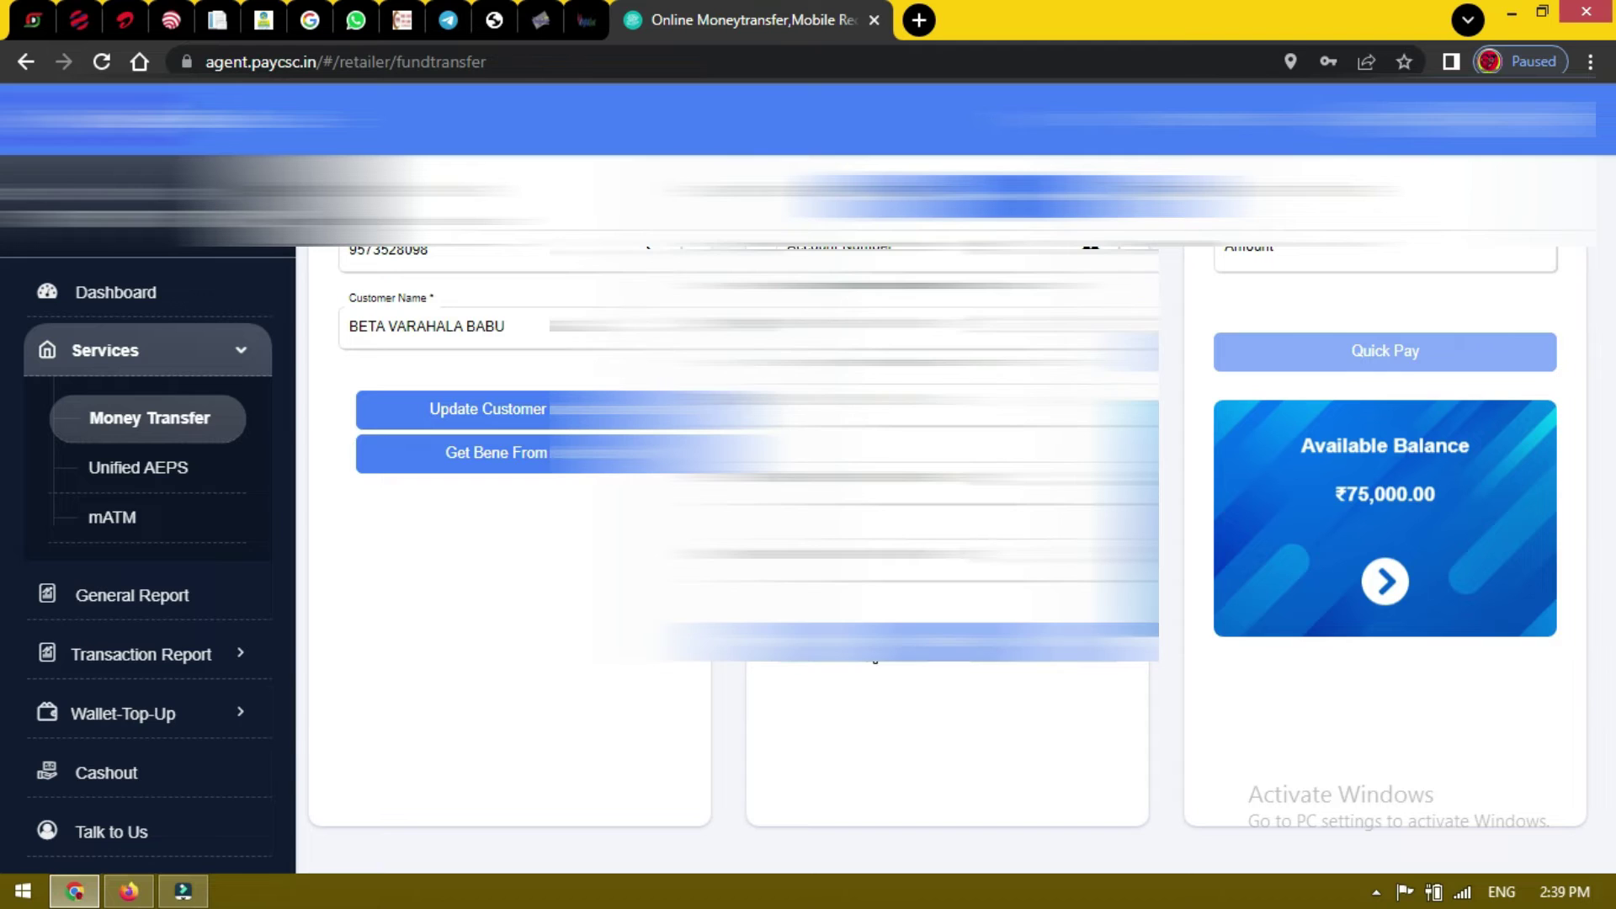
Step: Enter a transfer amount of 10 and attempt a Quick Pay via IMPS
click(1297, 256)
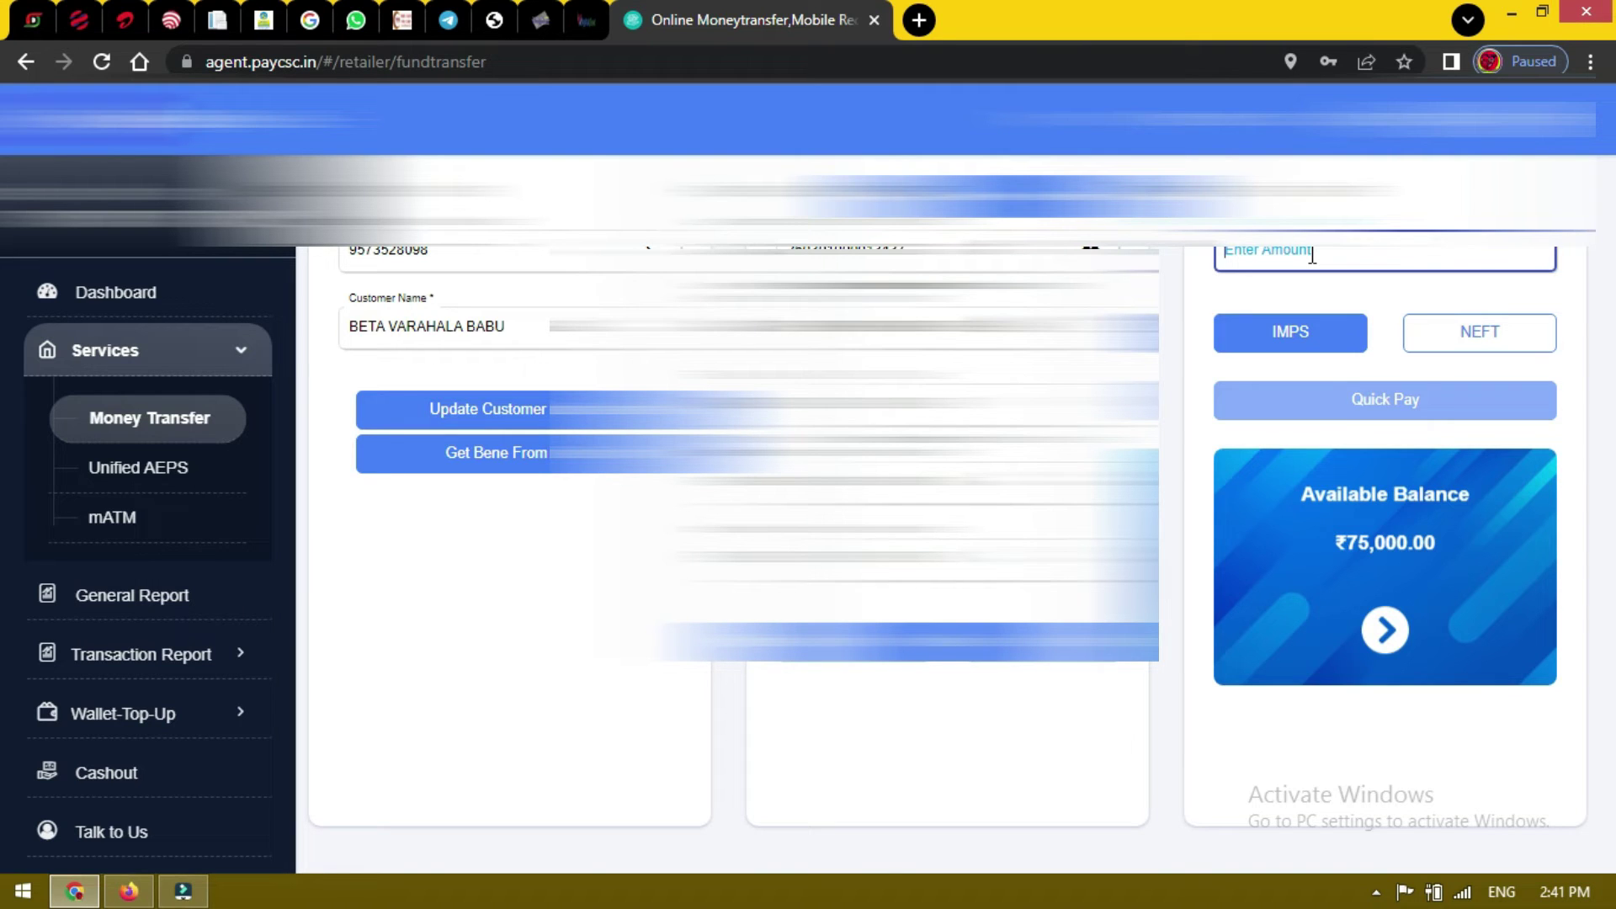
text(10)
click(881, 661)
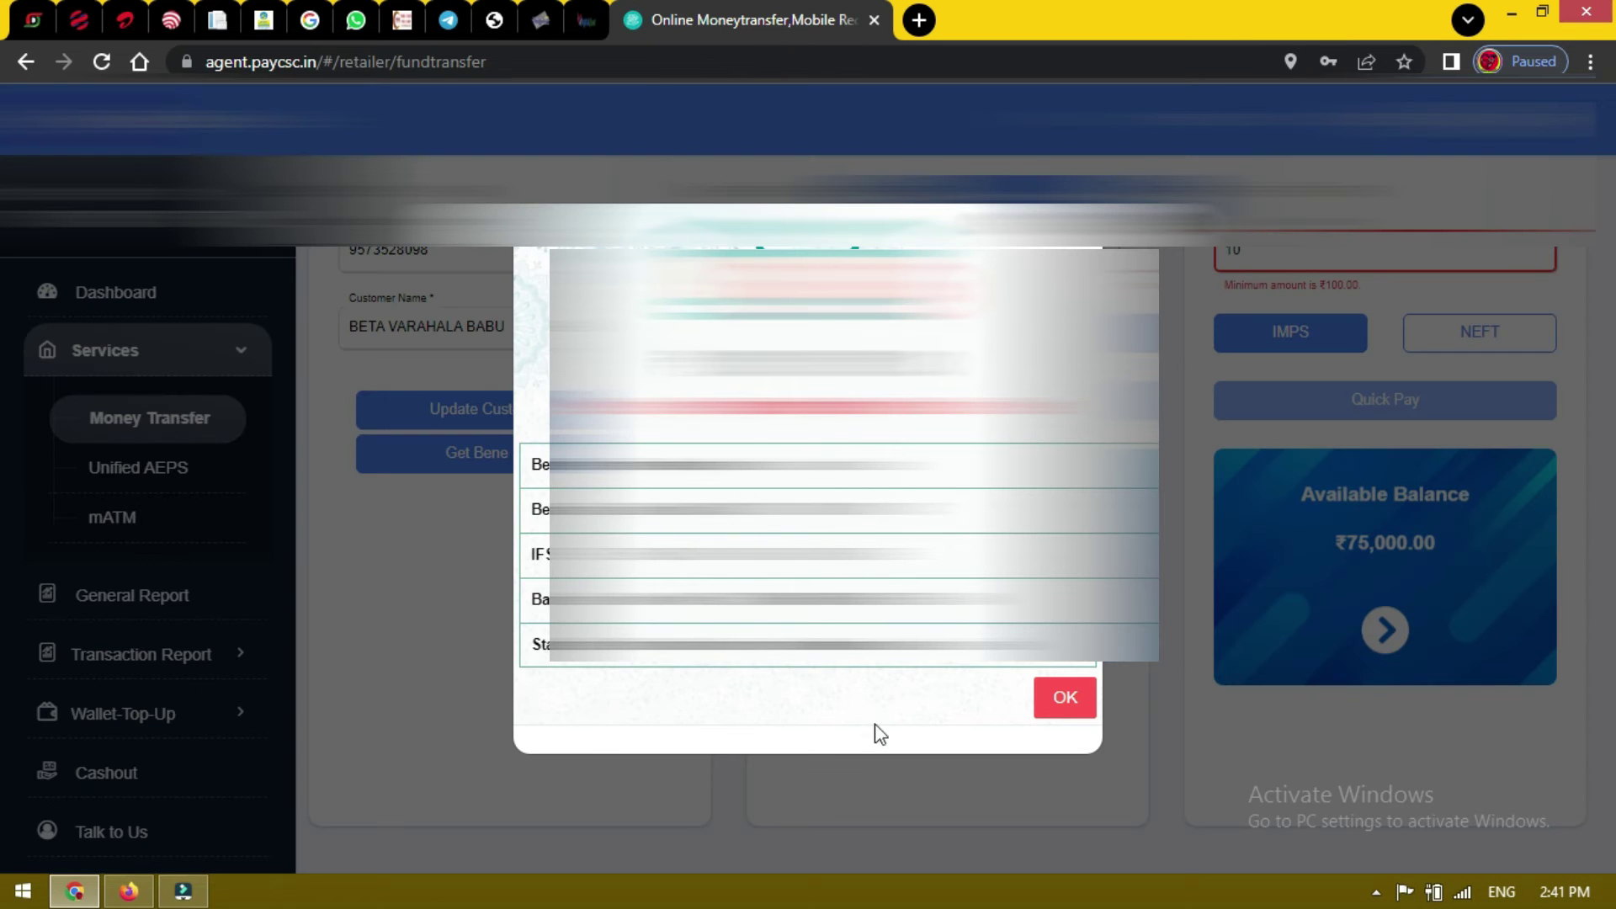
click(1077, 705)
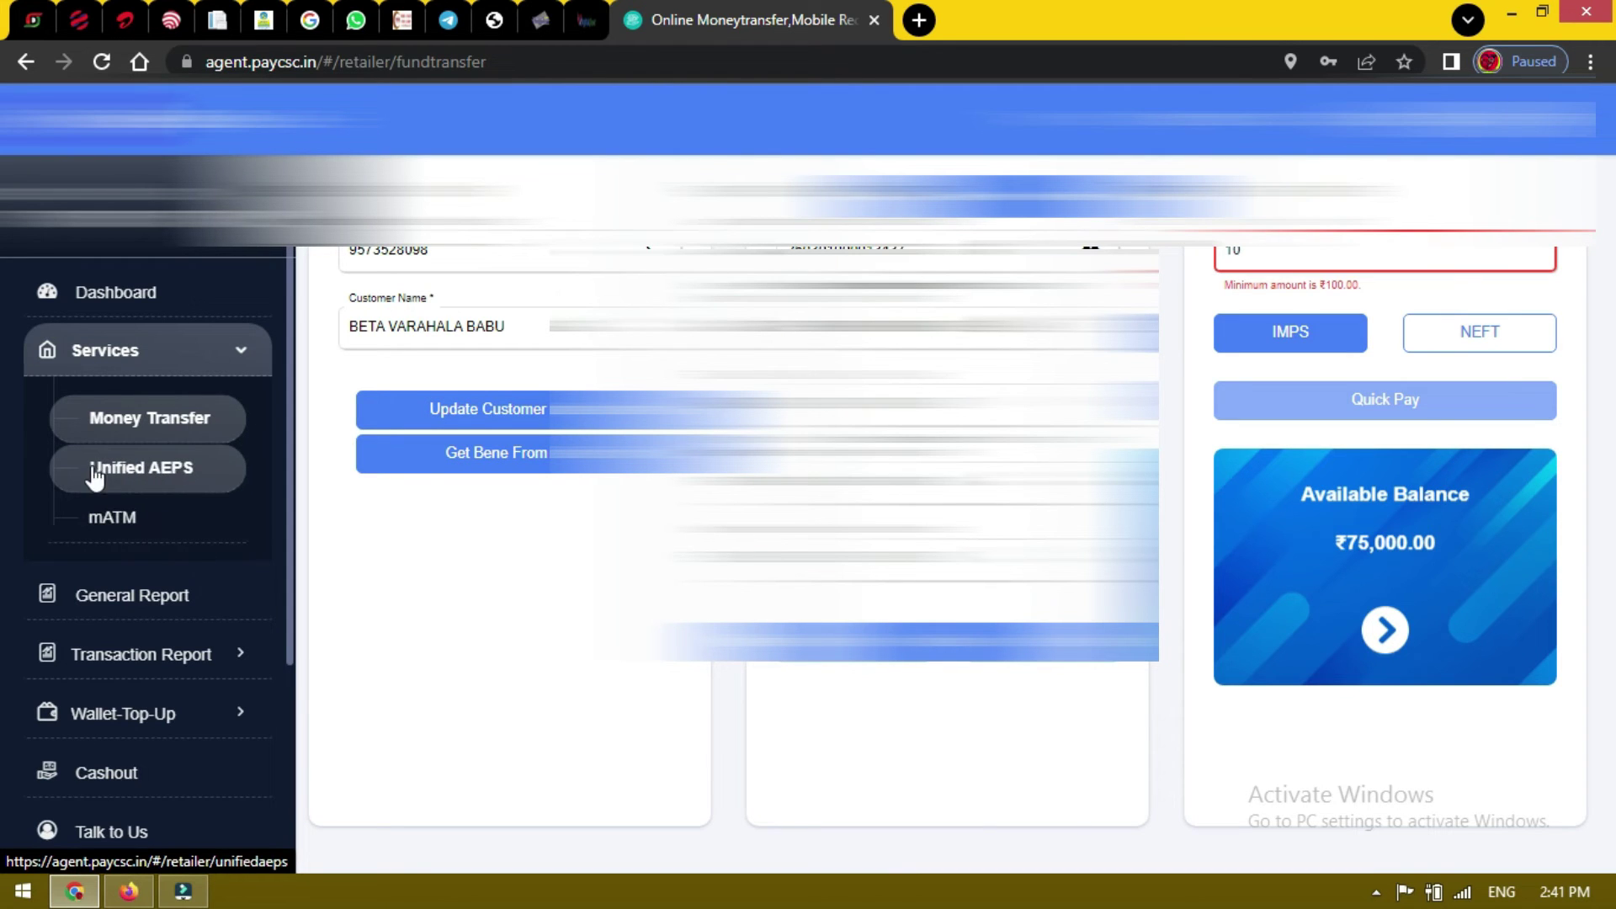
Step: Open Unified AEPS and look through the Balance Enquiry, Ministatement and Cash Withdrawl forms
click(162, 473)
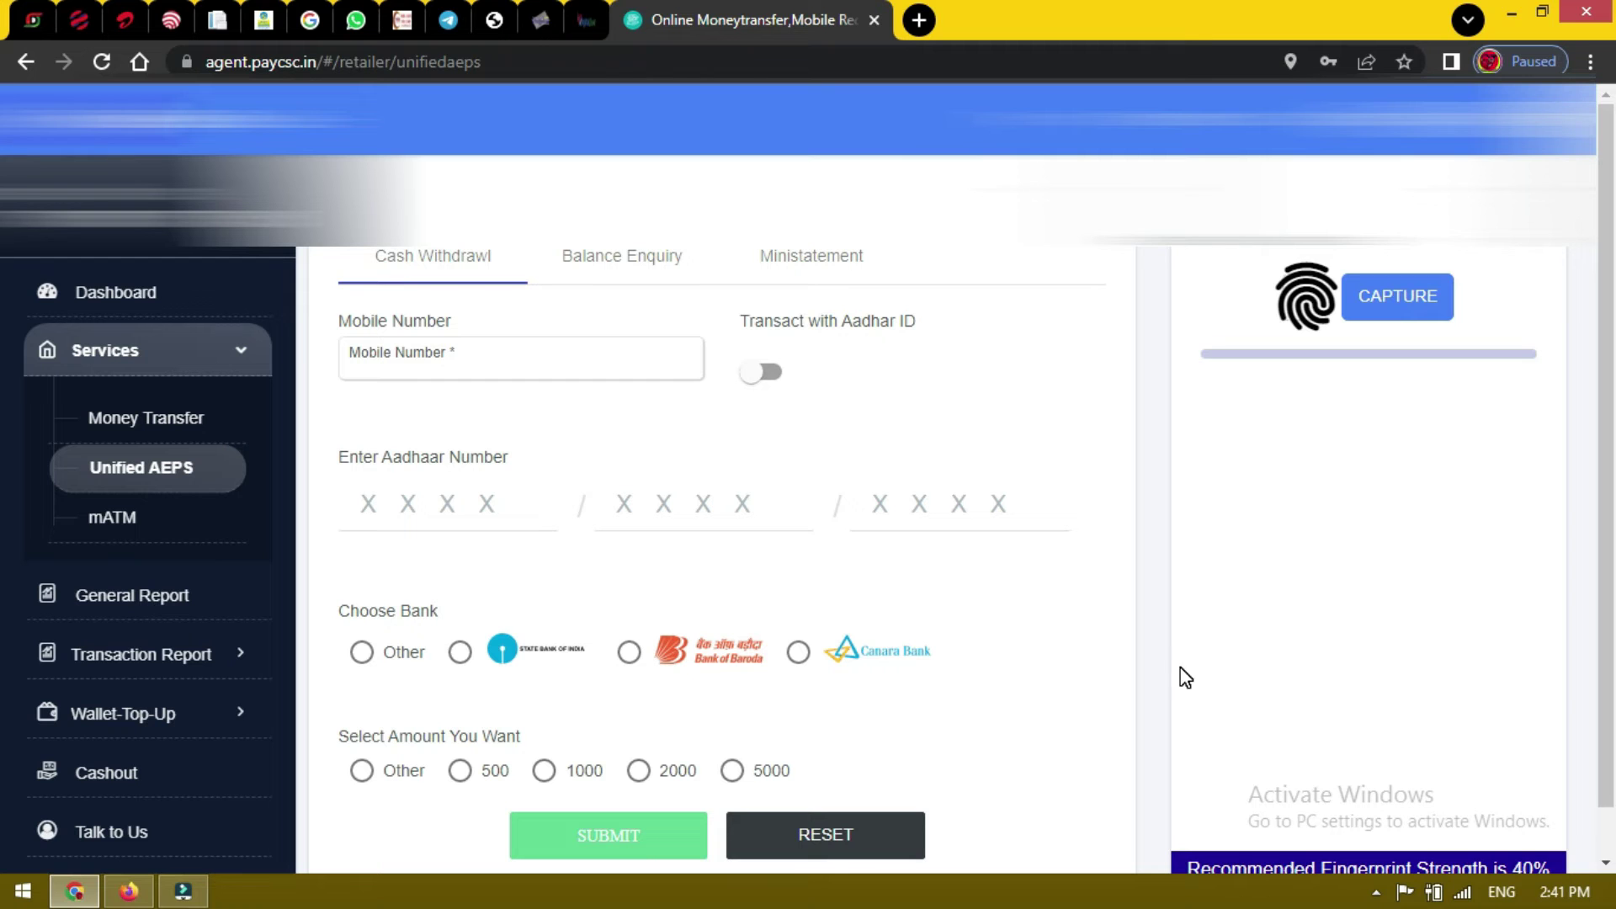
click(617, 258)
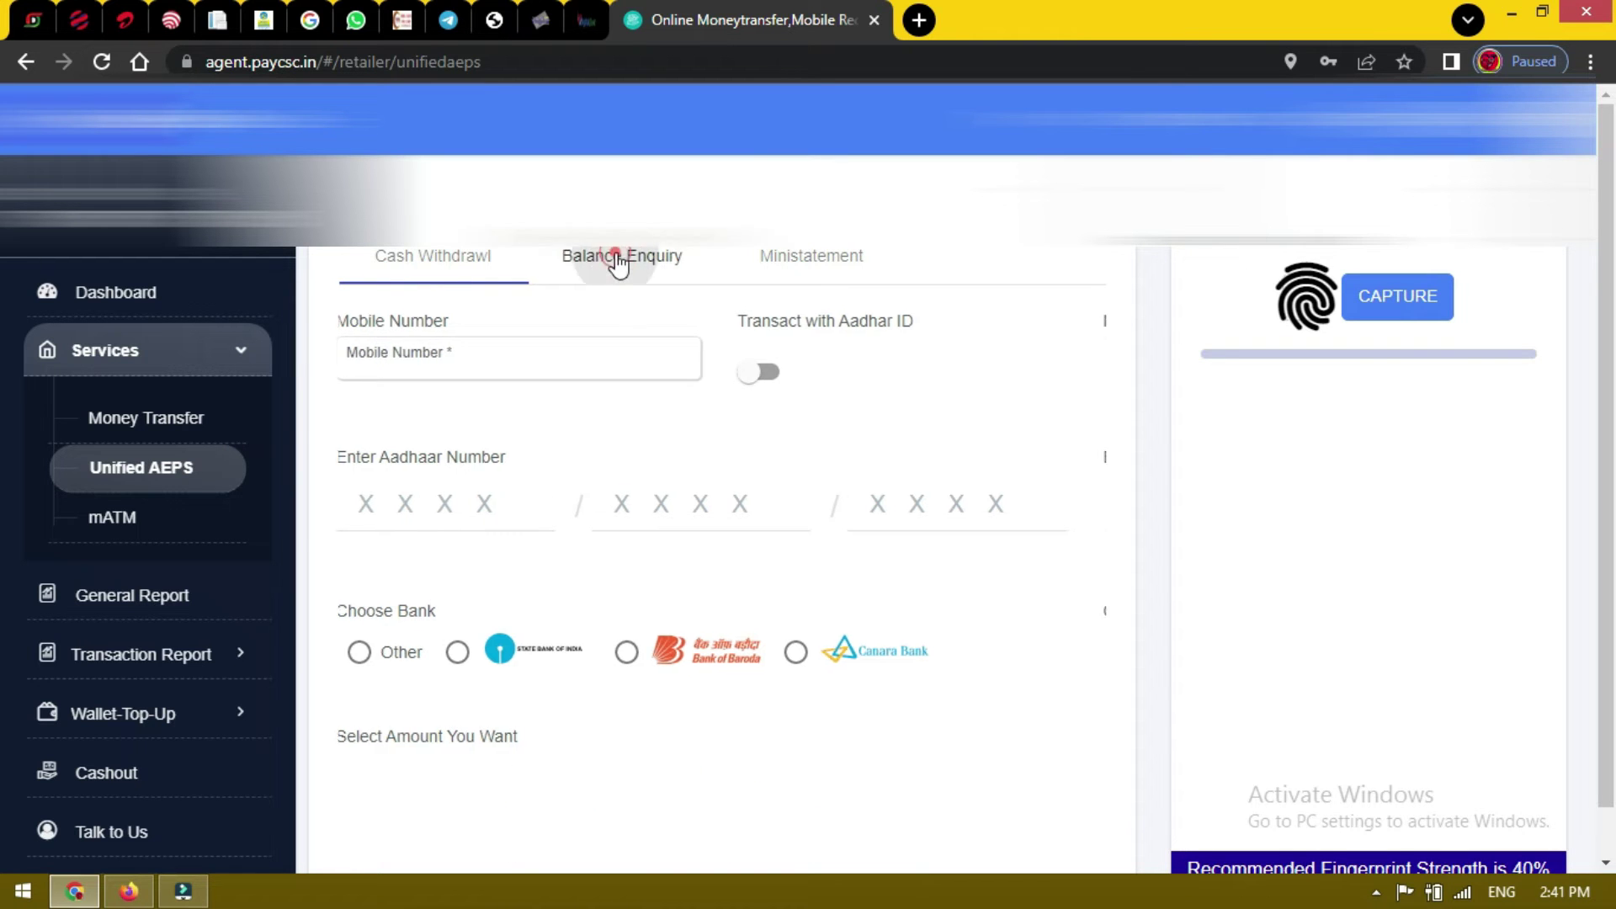
click(784, 255)
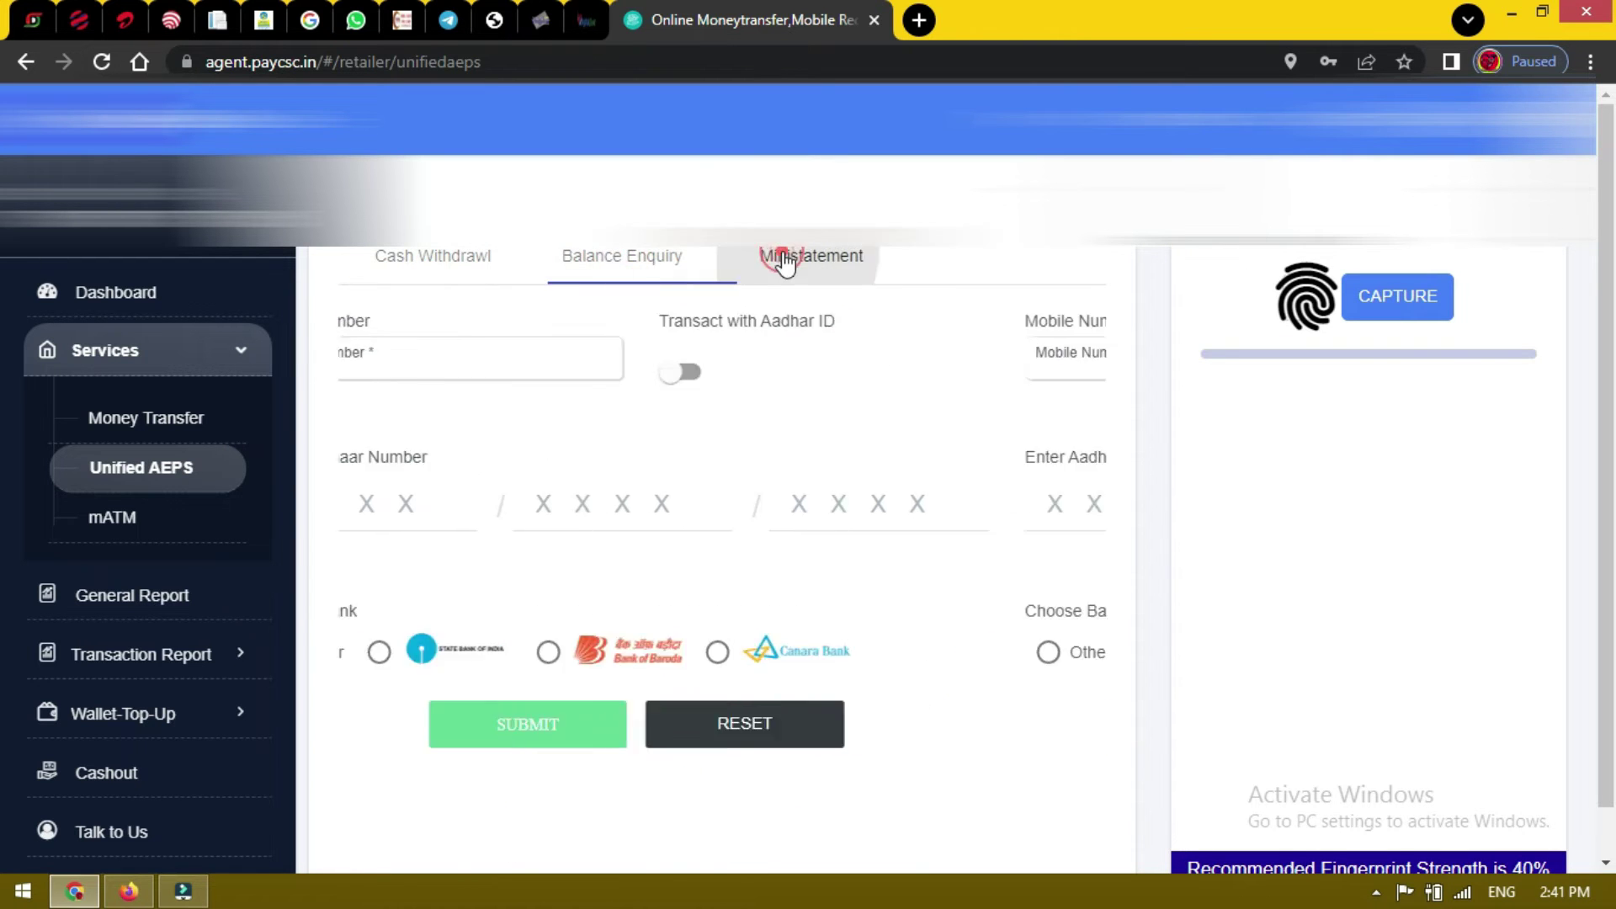
click(442, 263)
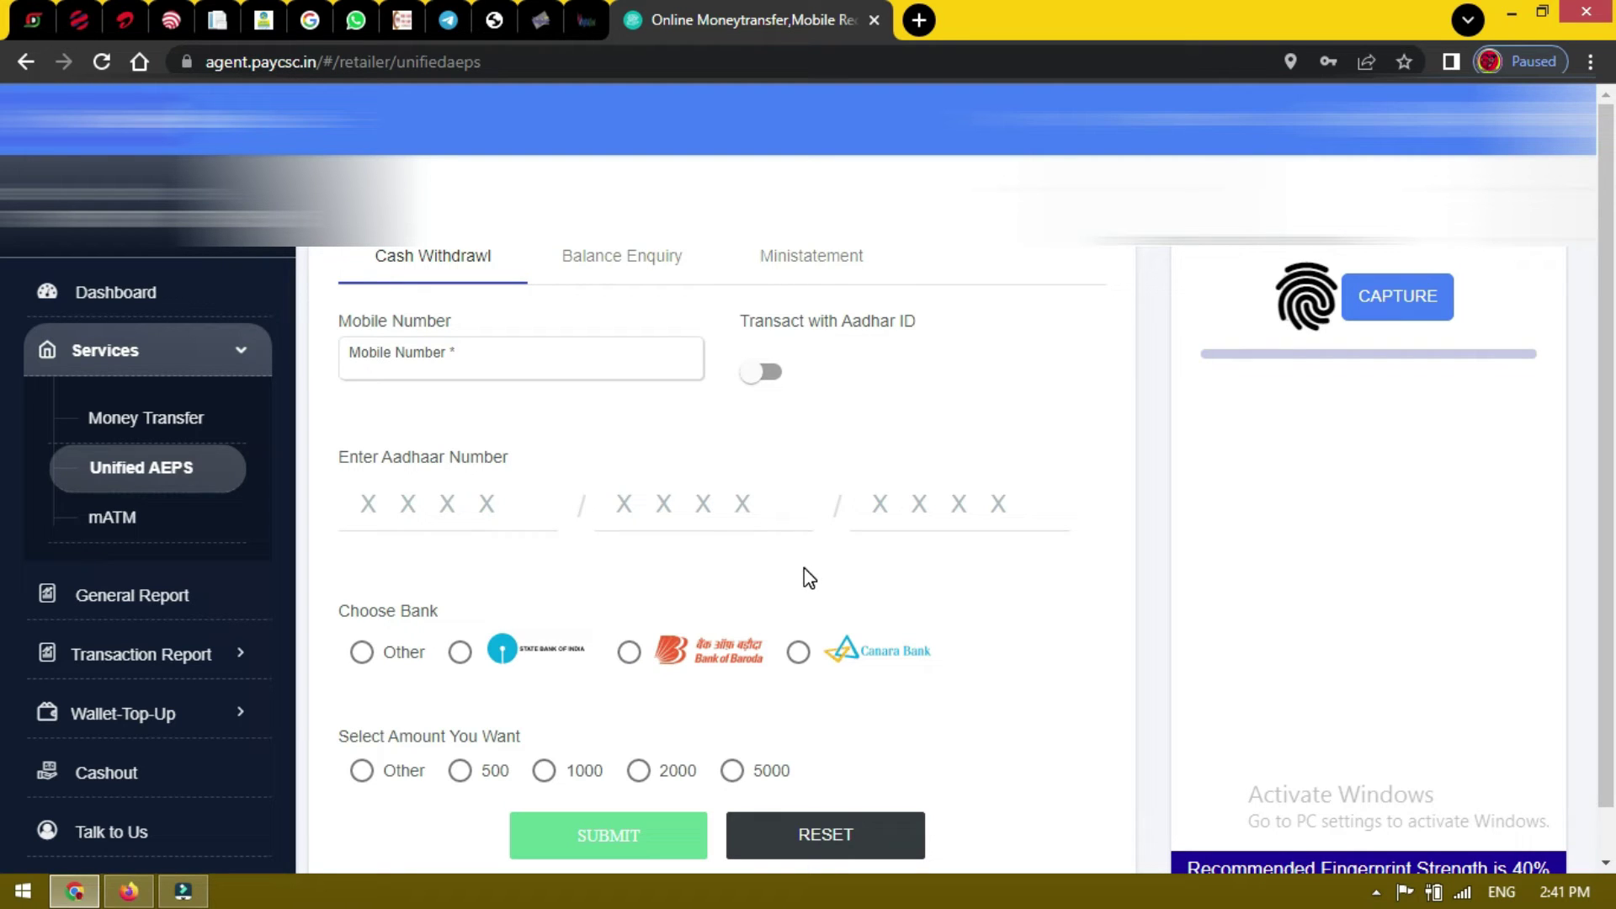
Step: Set up a cash withdrawal by Aadhaar with State Bank of India and Other amount, then start fingerprint capture
scroll(808, 578, down, 1)
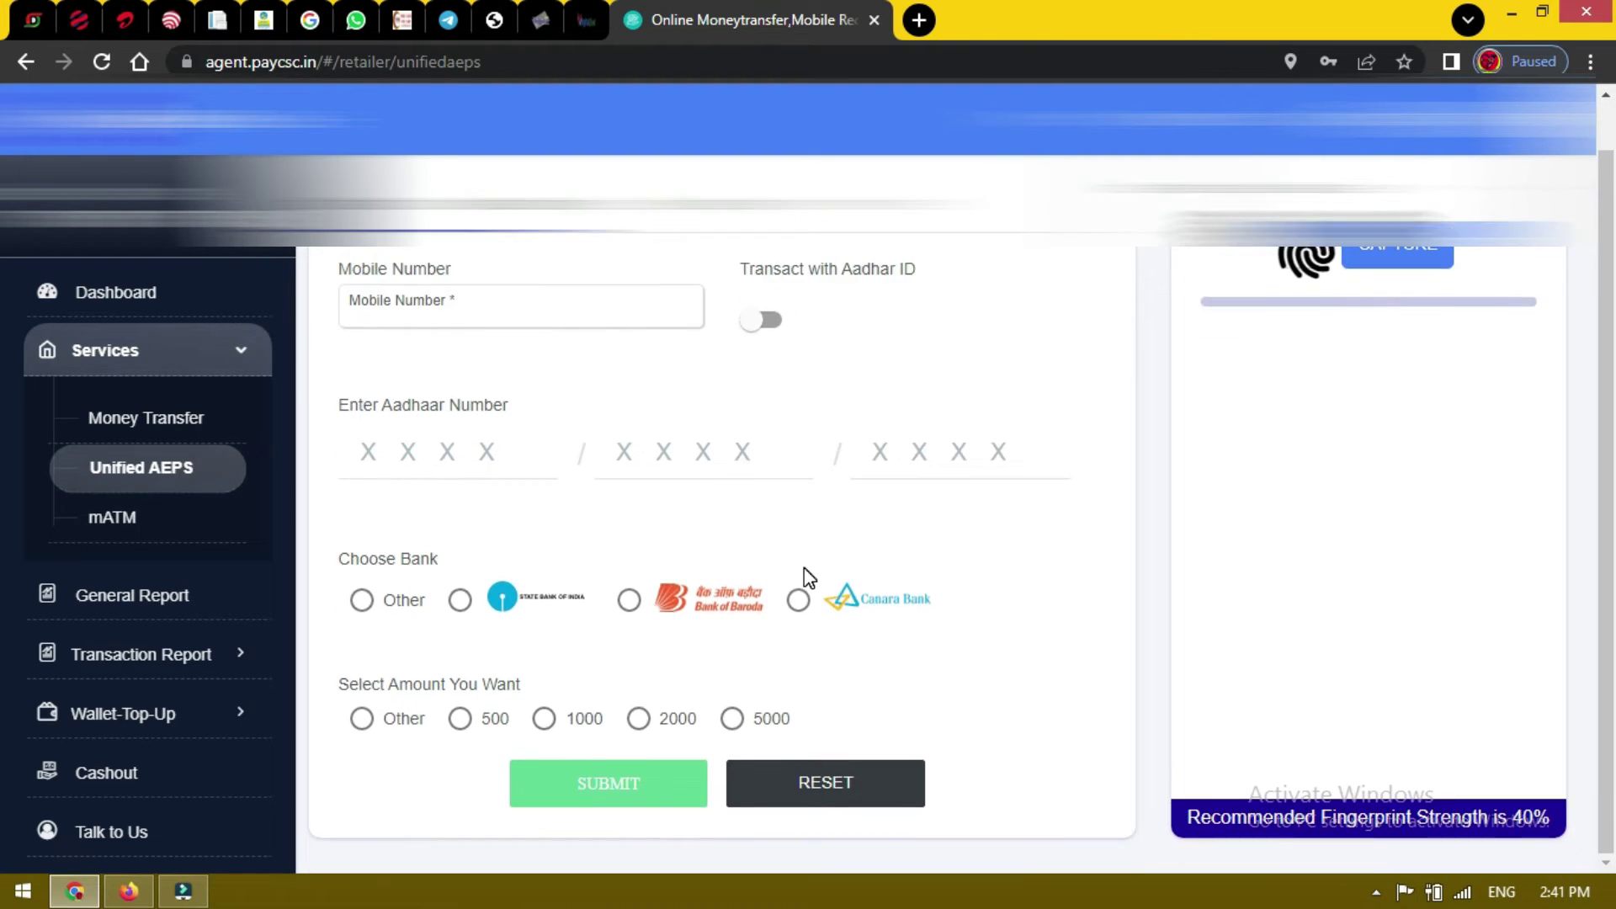
click(426, 299)
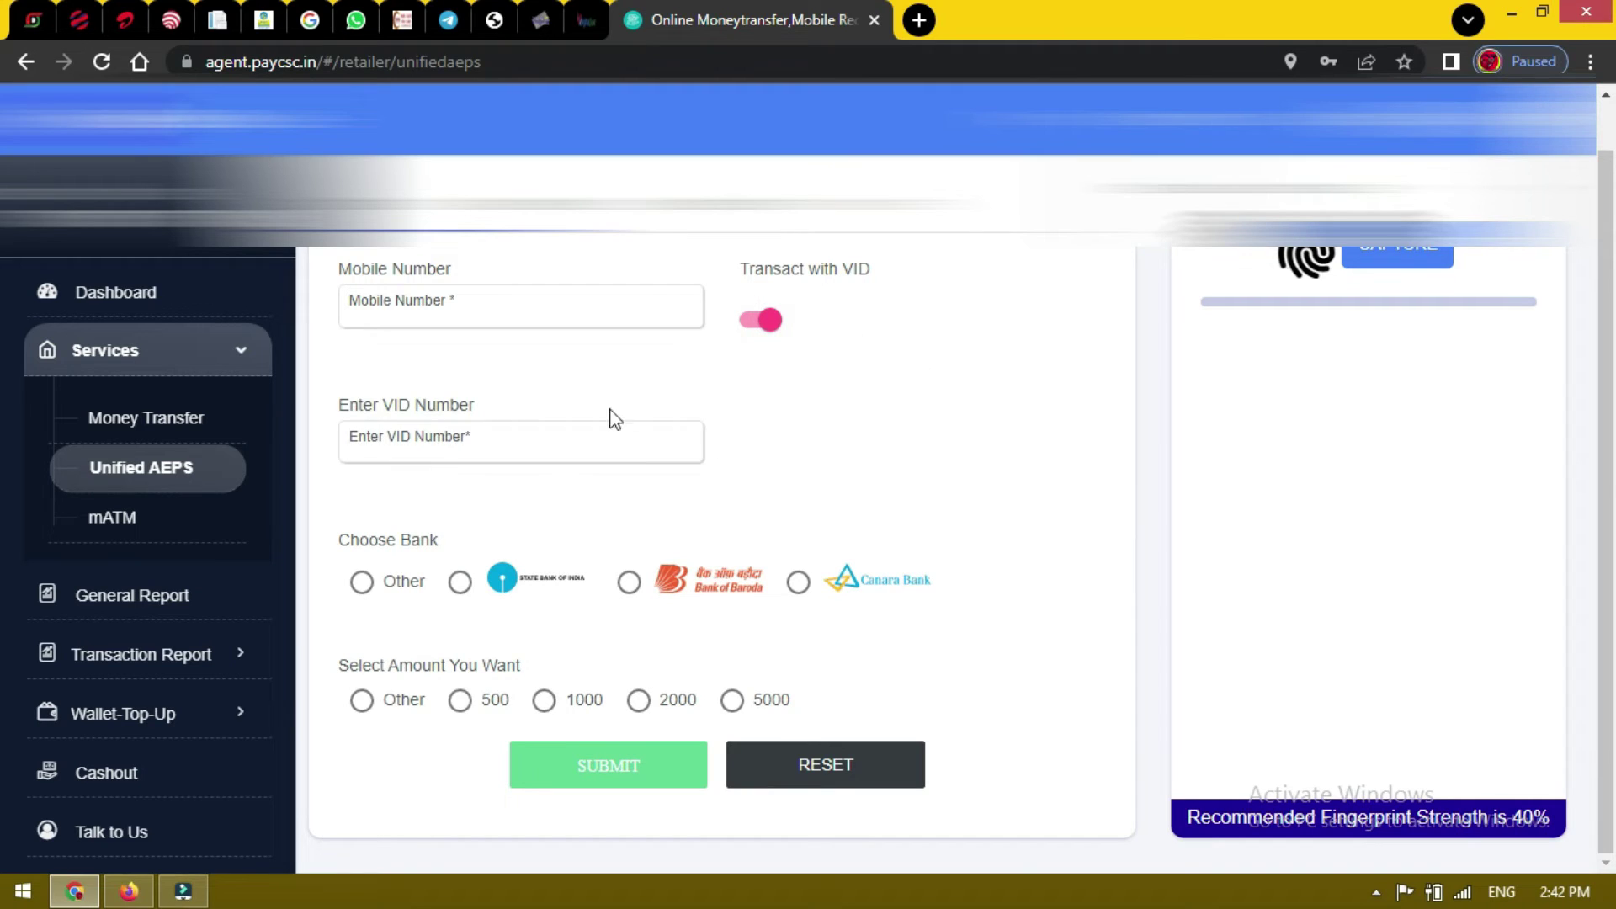
click(527, 437)
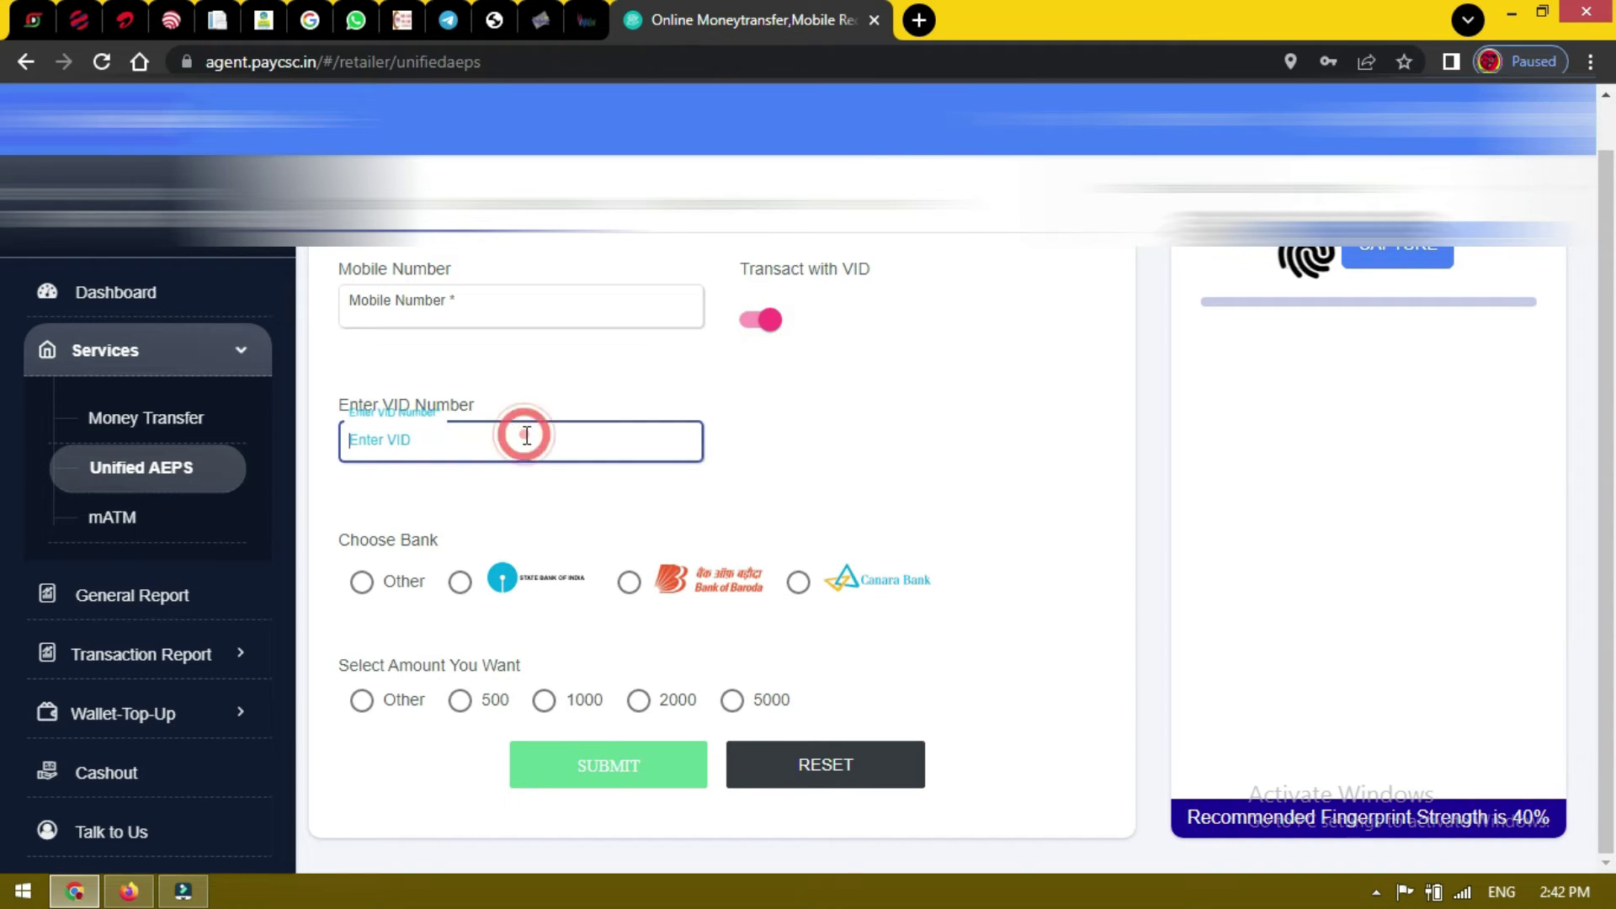
click(765, 318)
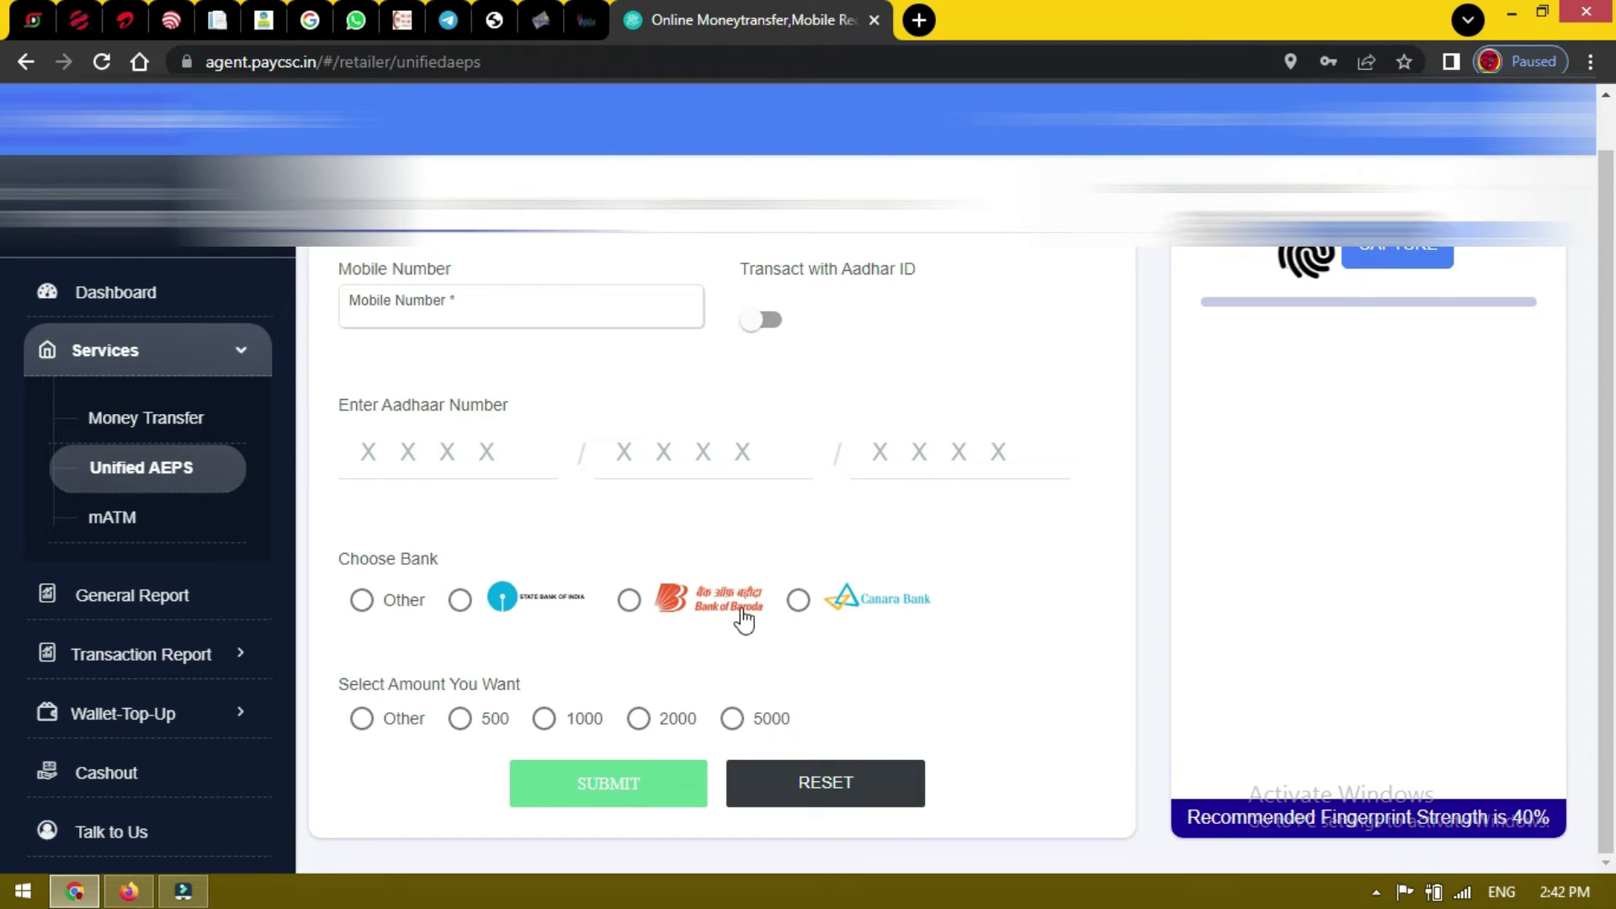
click(460, 602)
click(363, 721)
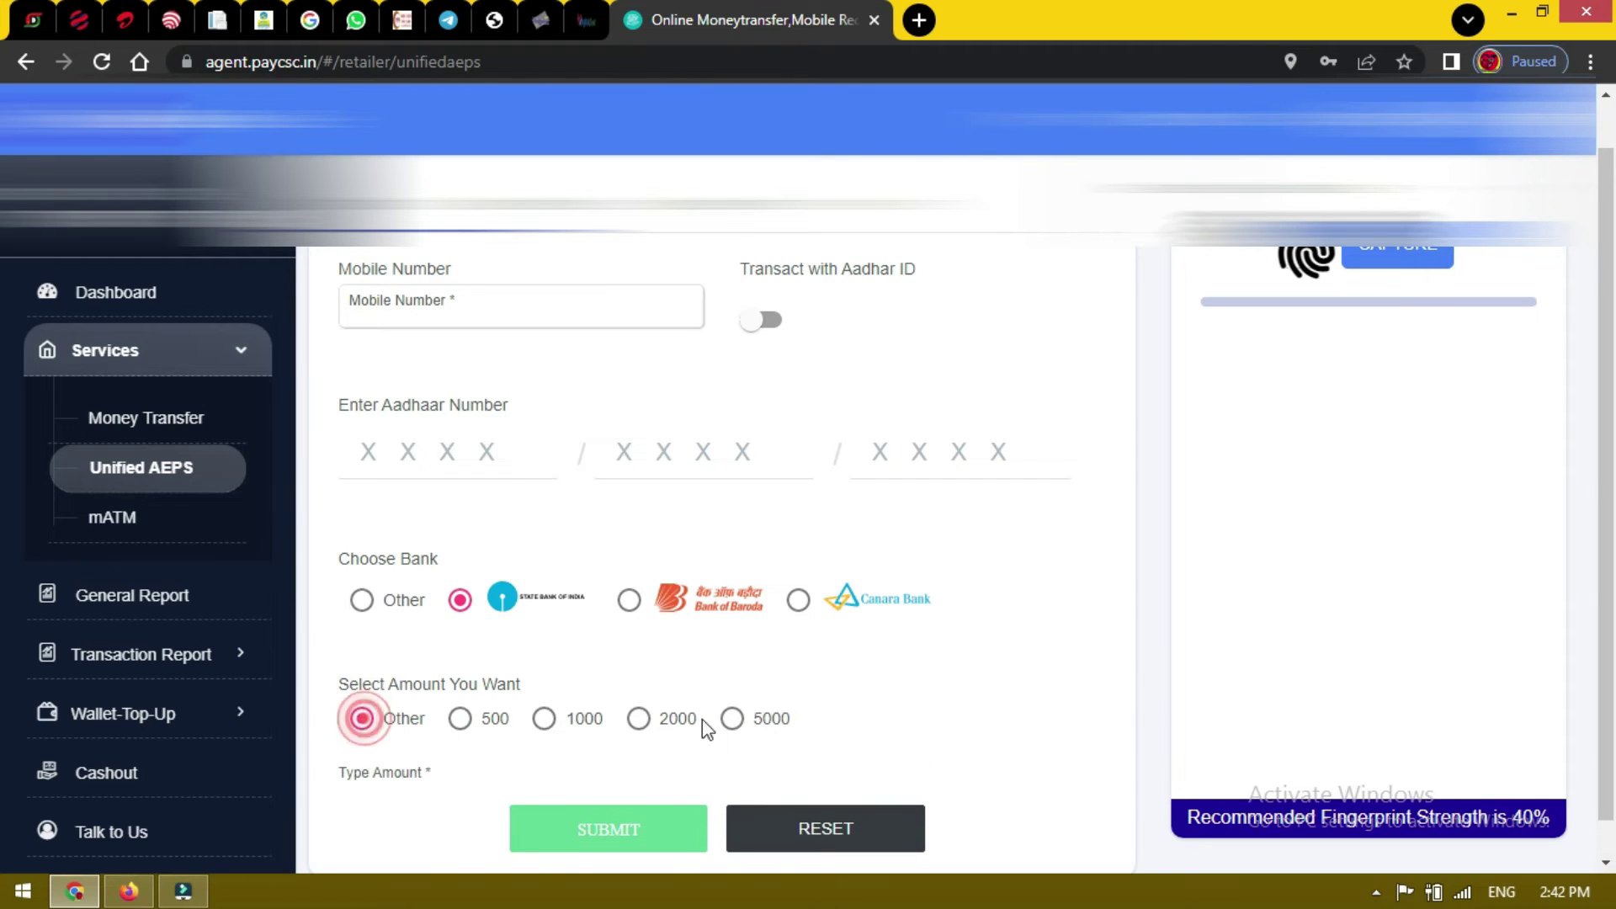
click(411, 773)
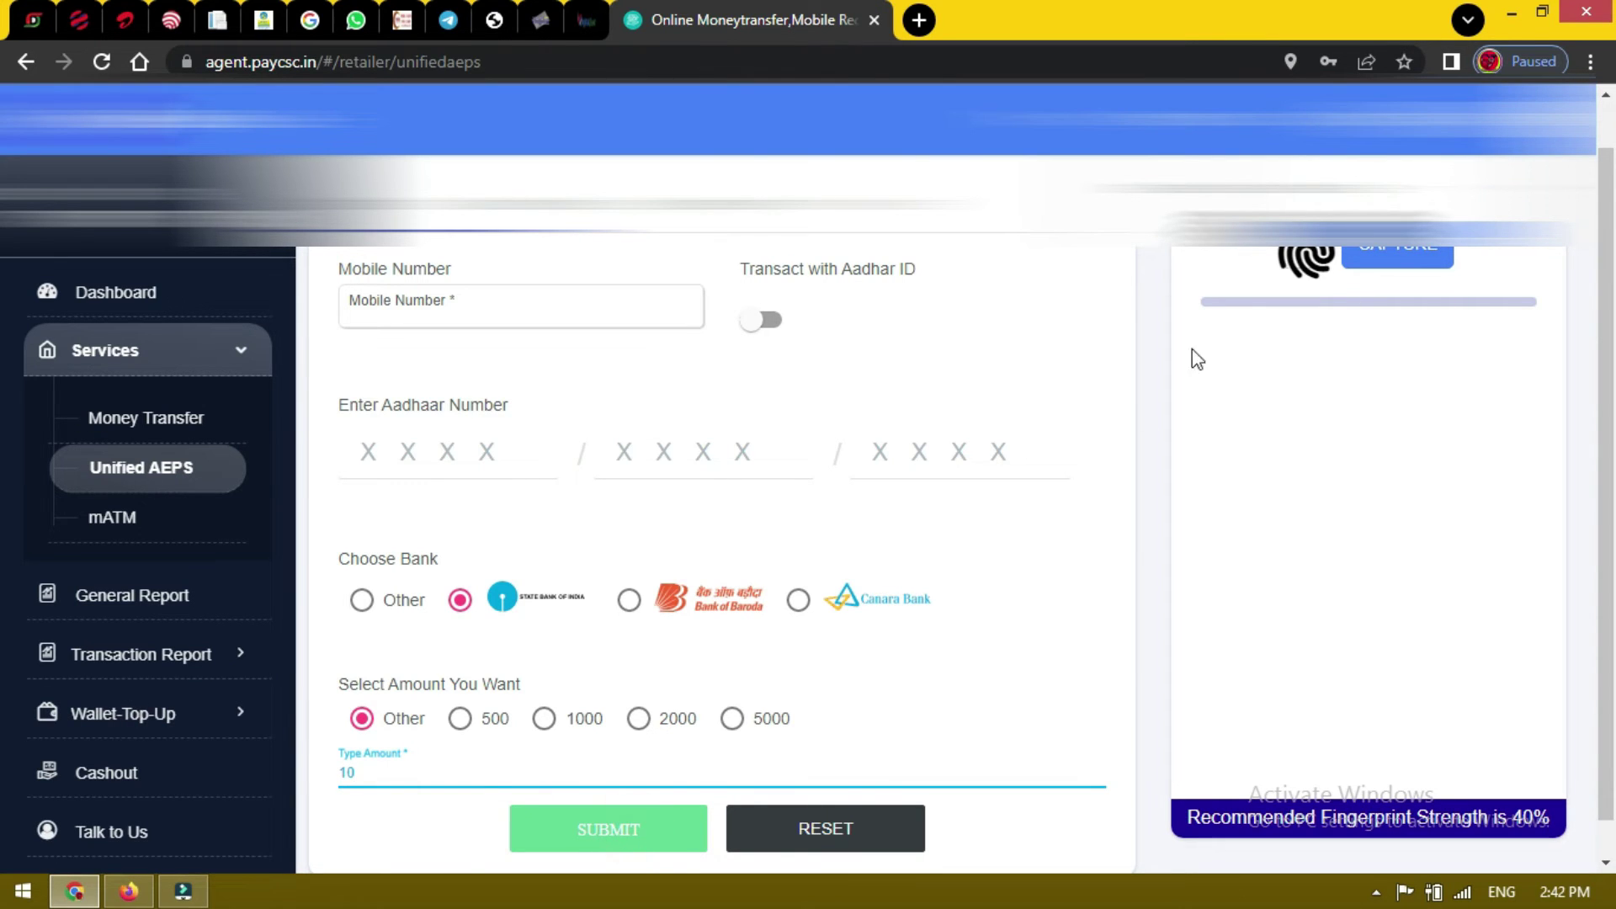
click(1426, 257)
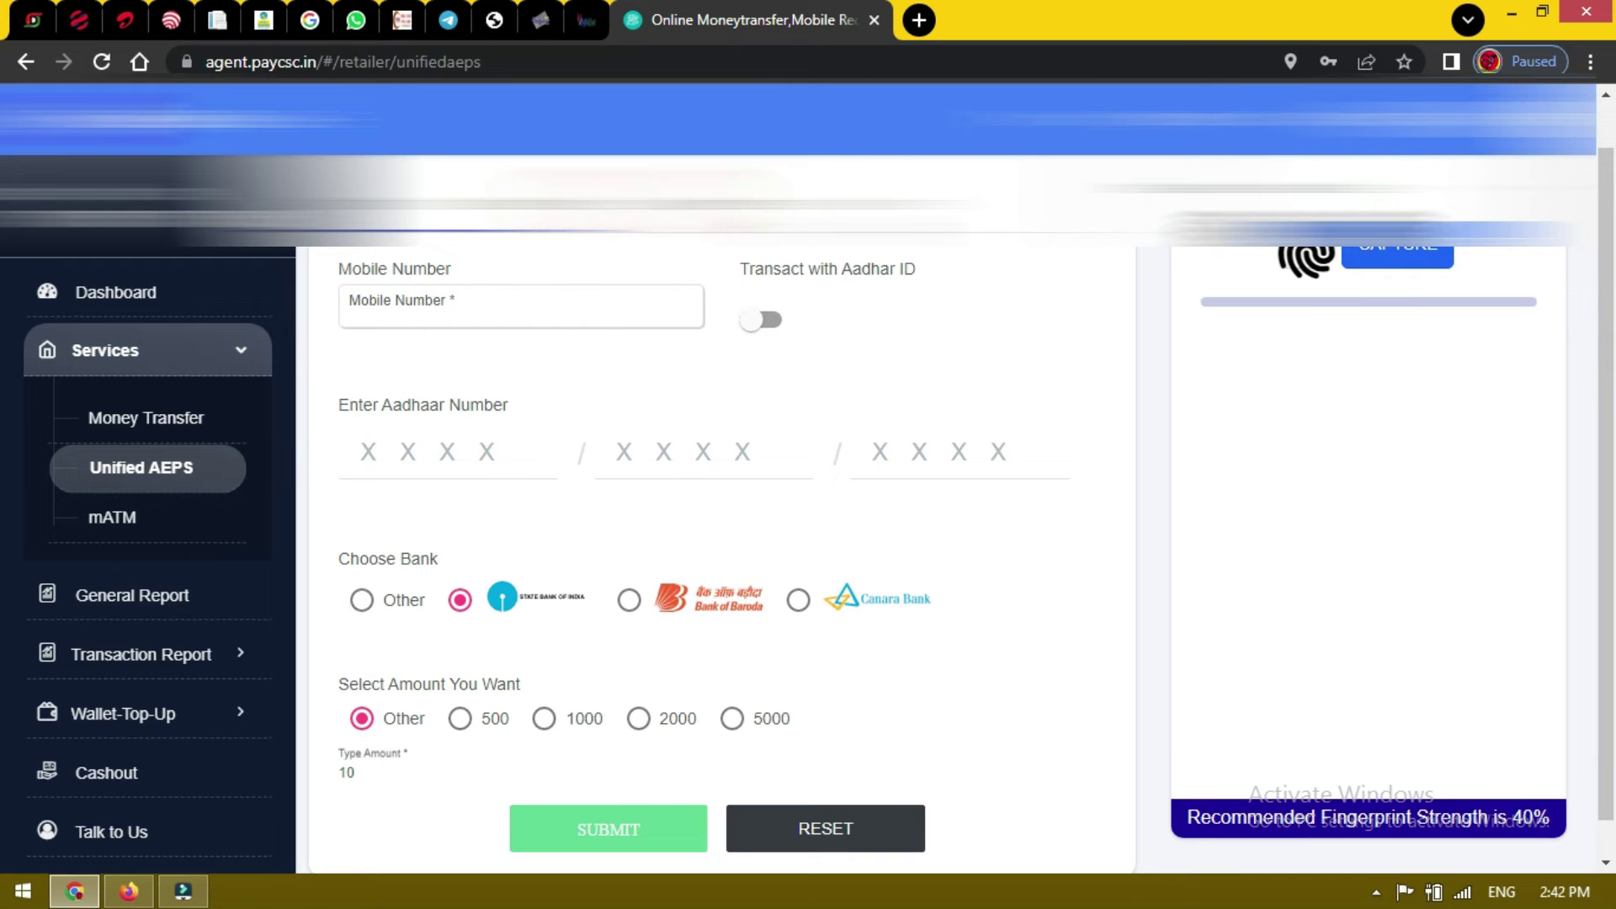
Step: Open the mATM page and look over its Cash Withdrawal form
click(133, 527)
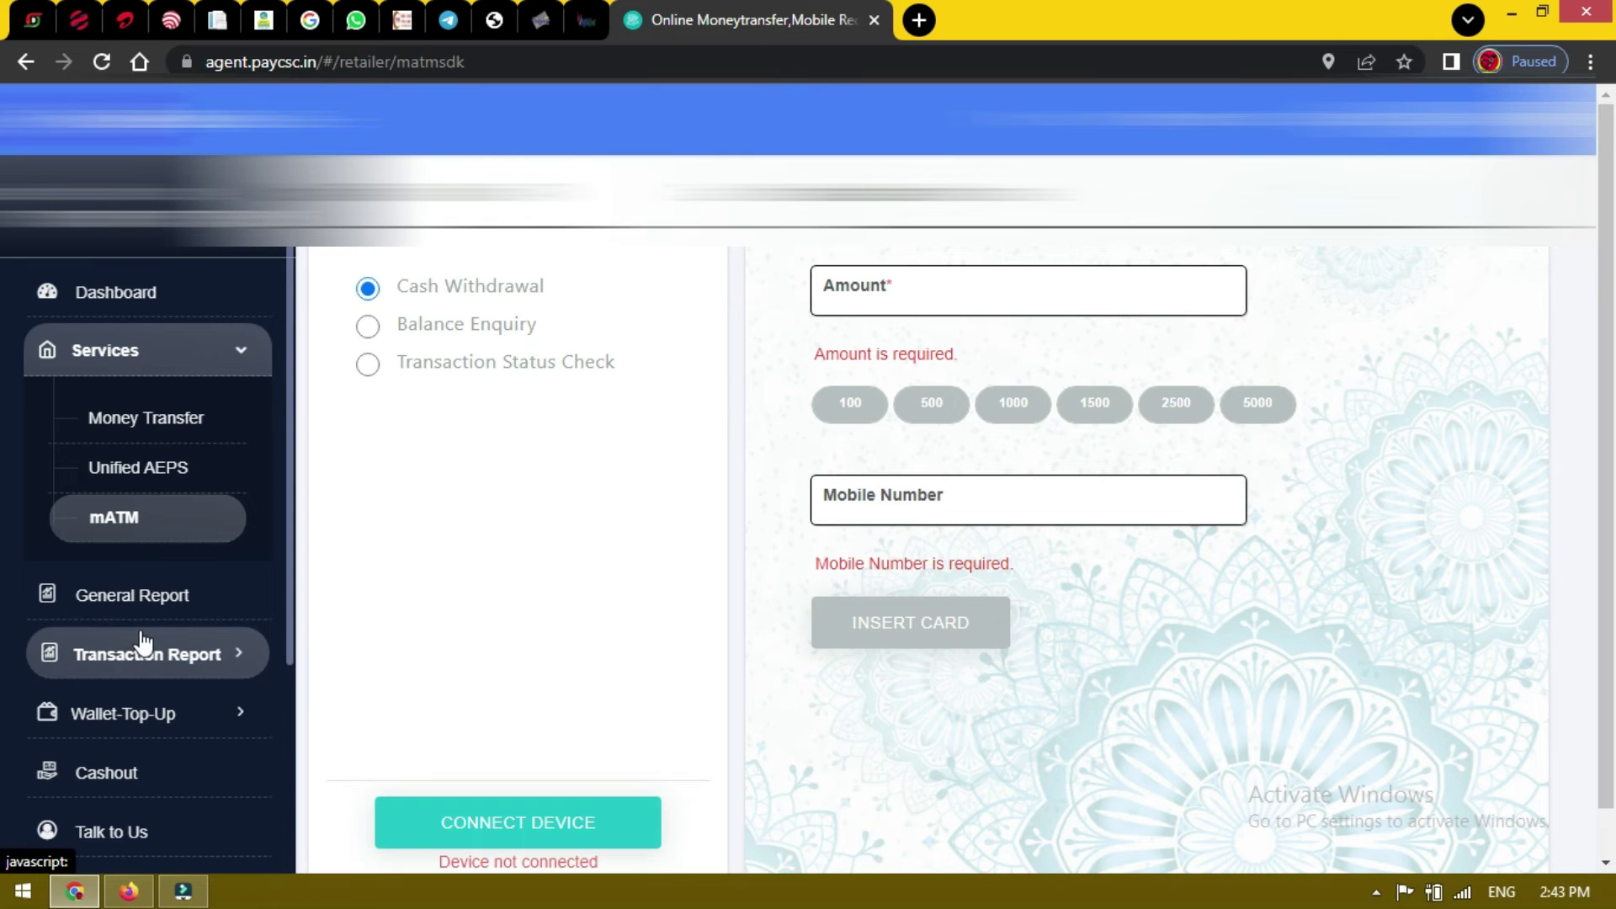
scroll(143, 642, down, 2)
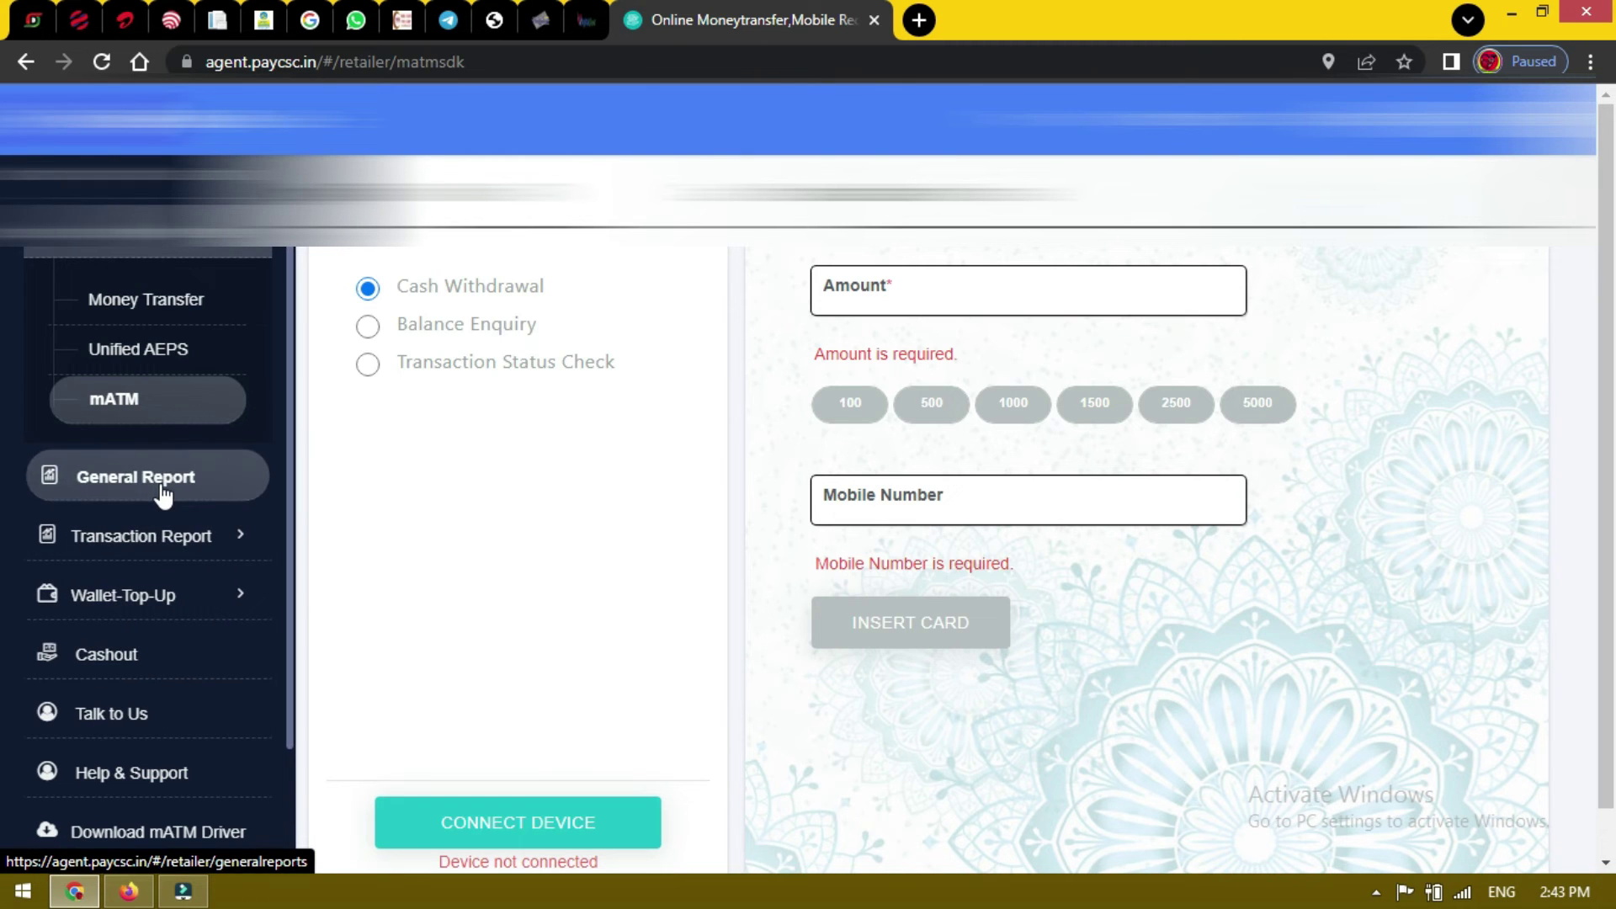
Step: Open General Report, choose the Loan Repayment report, and expand the Transaction Report list
click(160, 483)
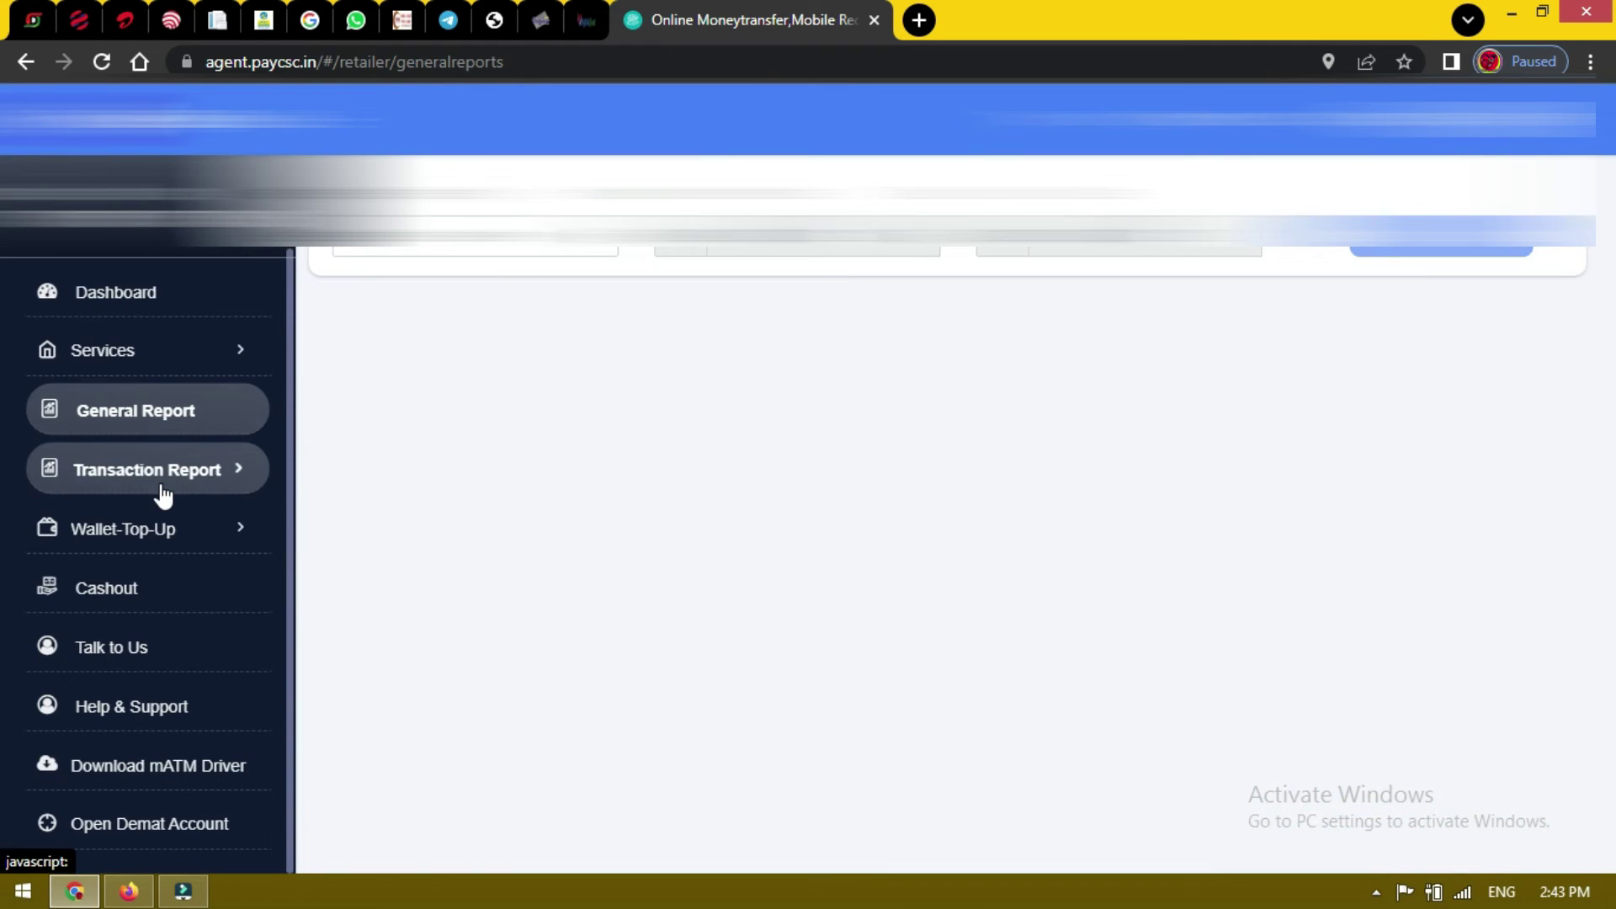
click(526, 246)
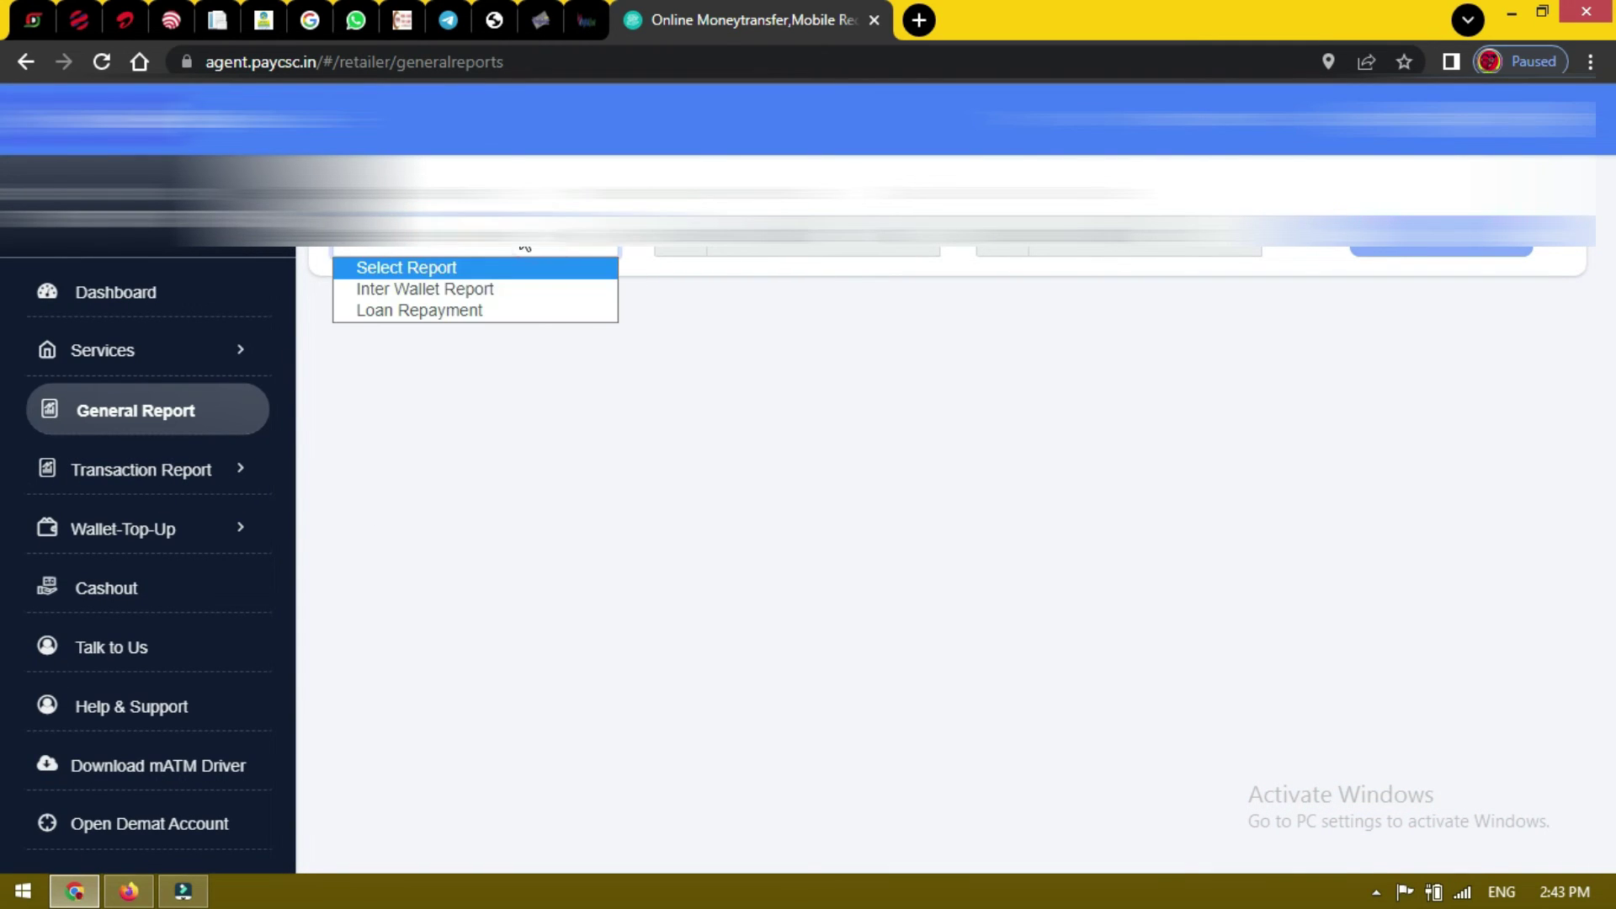
click(501, 318)
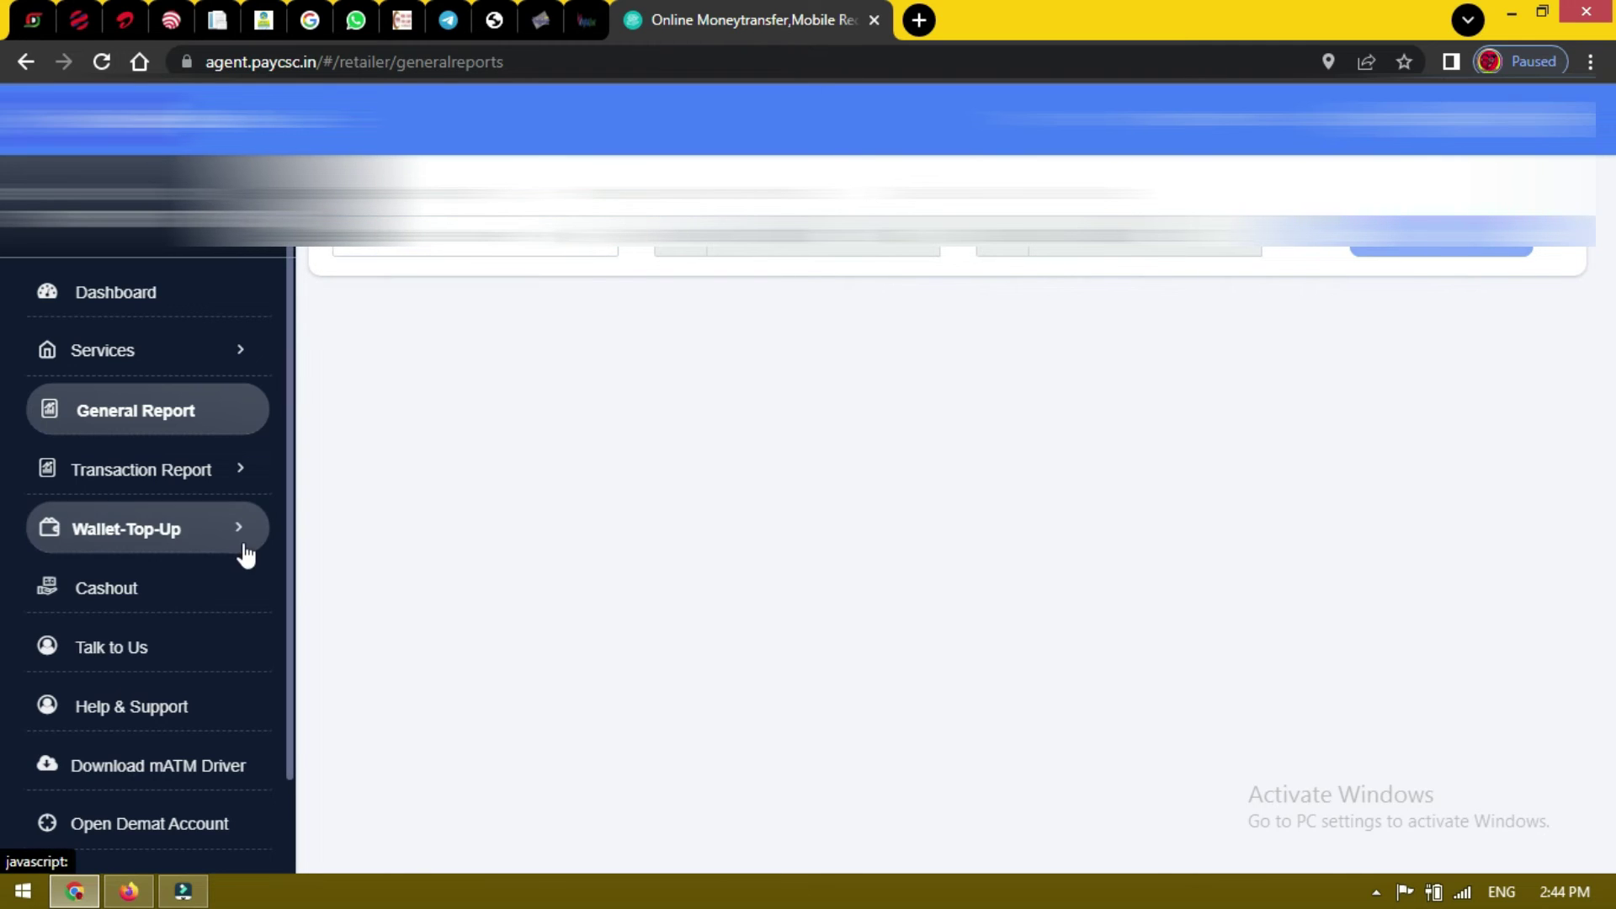
click(240, 475)
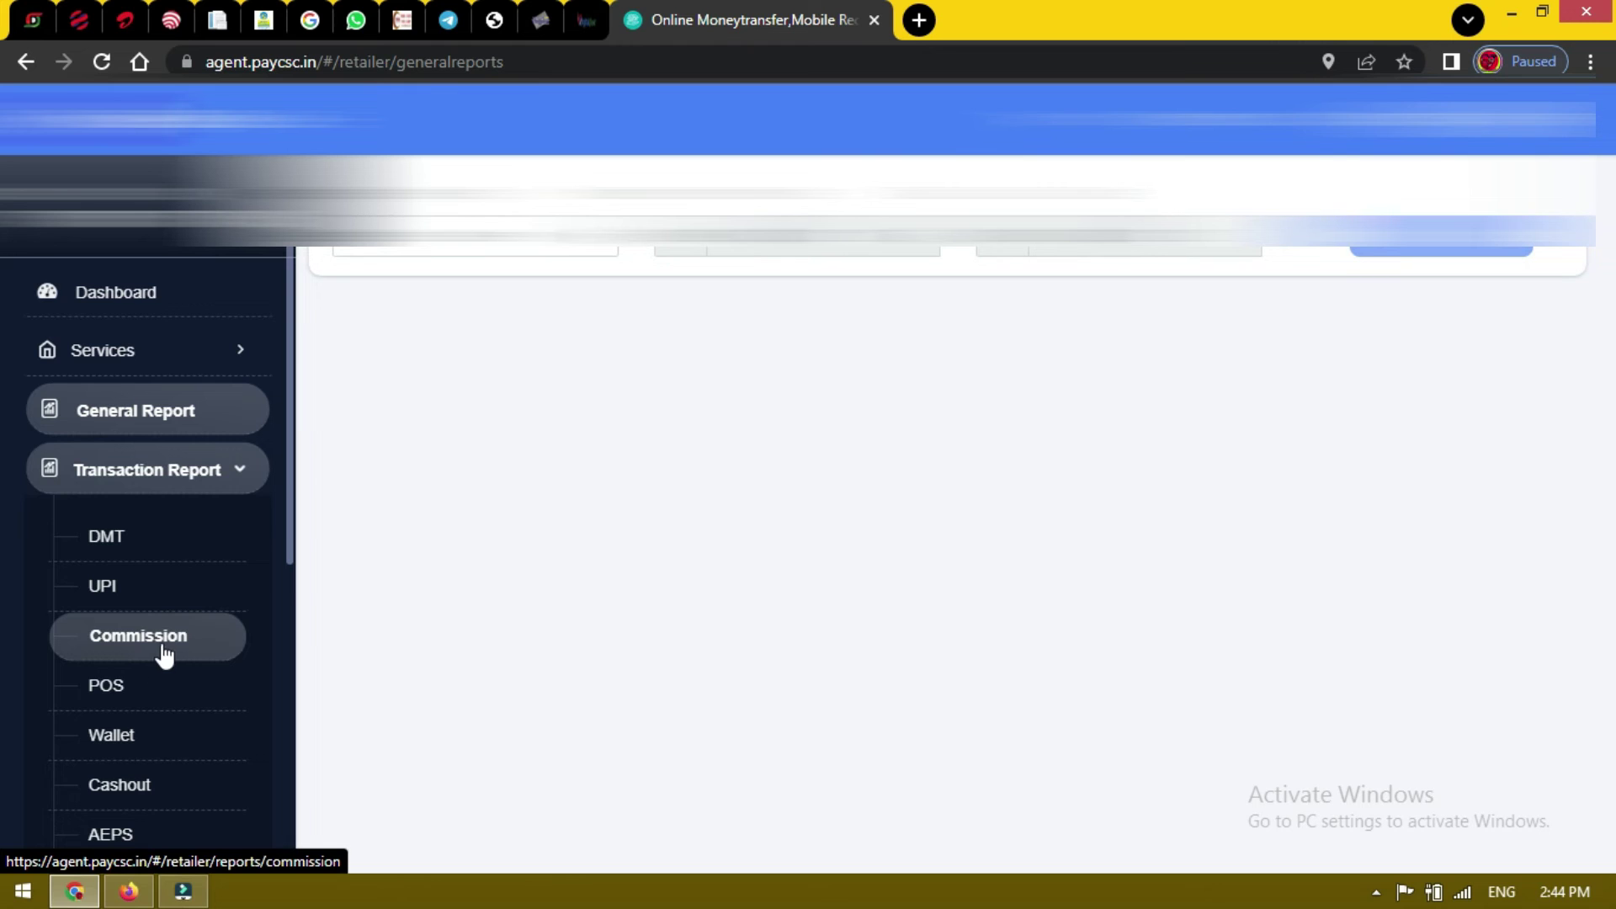
Step: Browse the Cashout, AEPS and mATM transaction reports, then reveal the Wallet-Top-Up options
click(158, 791)
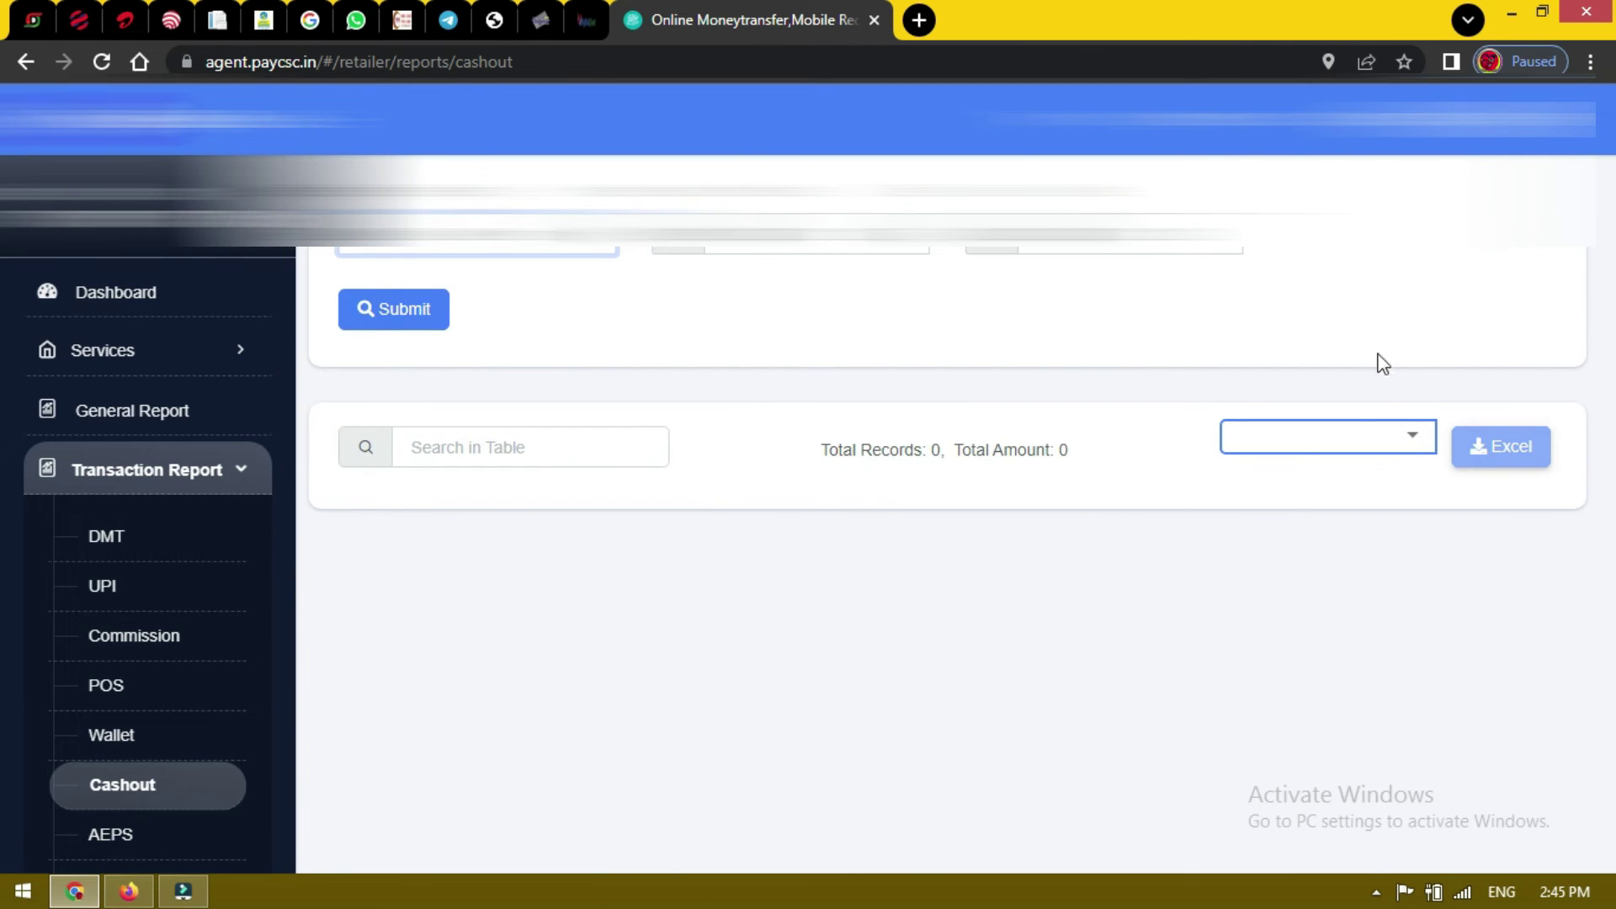
click(138, 834)
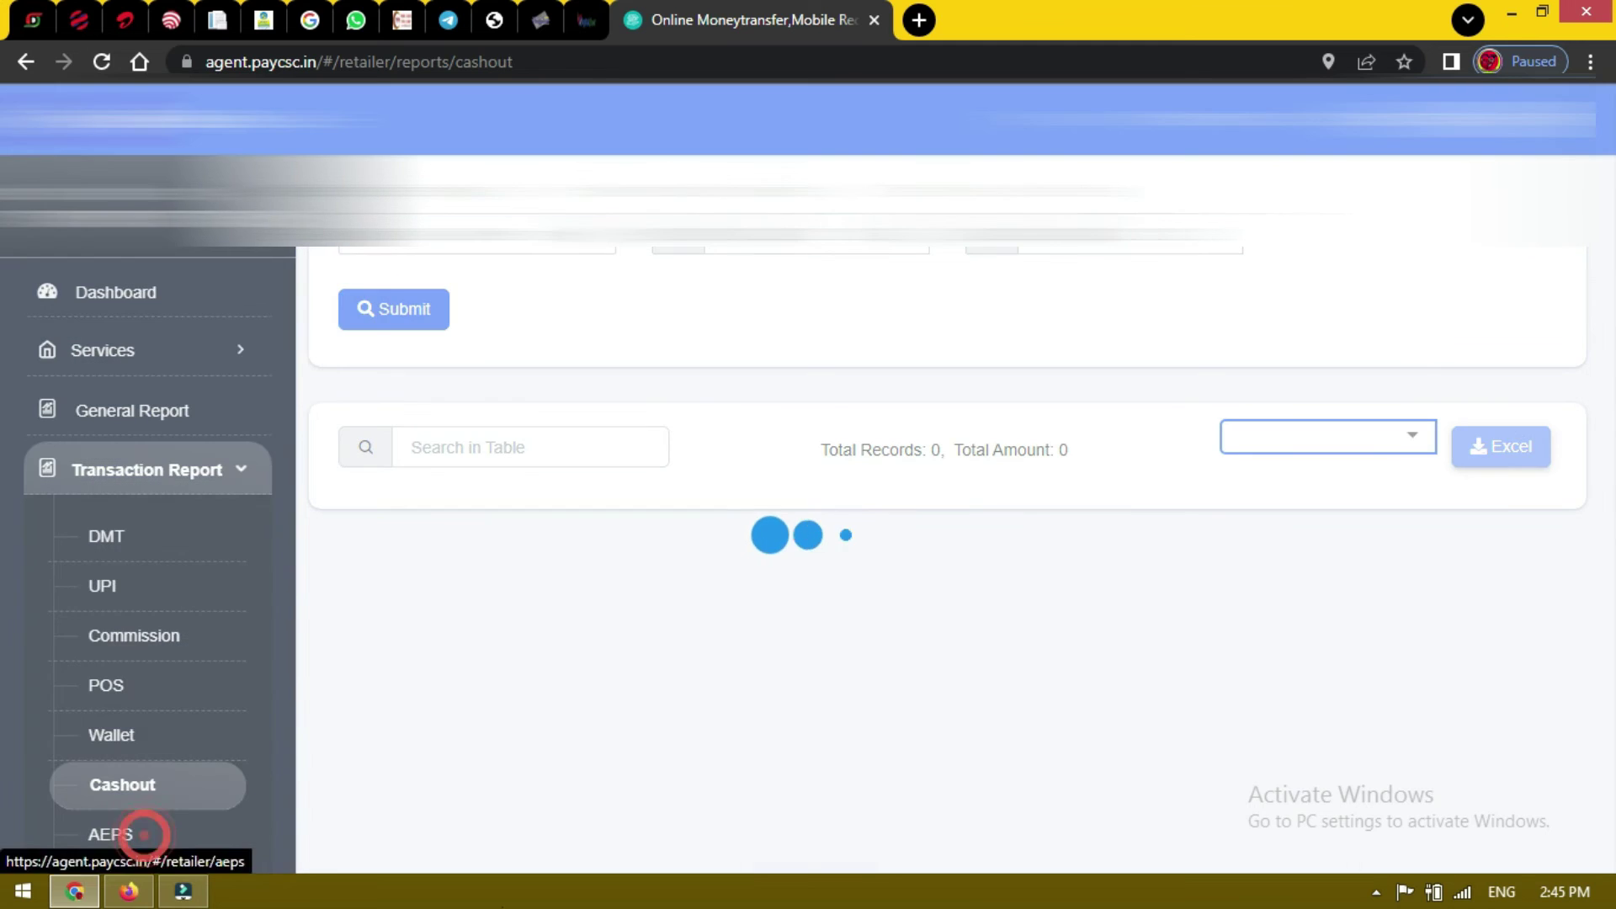
scroll(164, 762, down, 3)
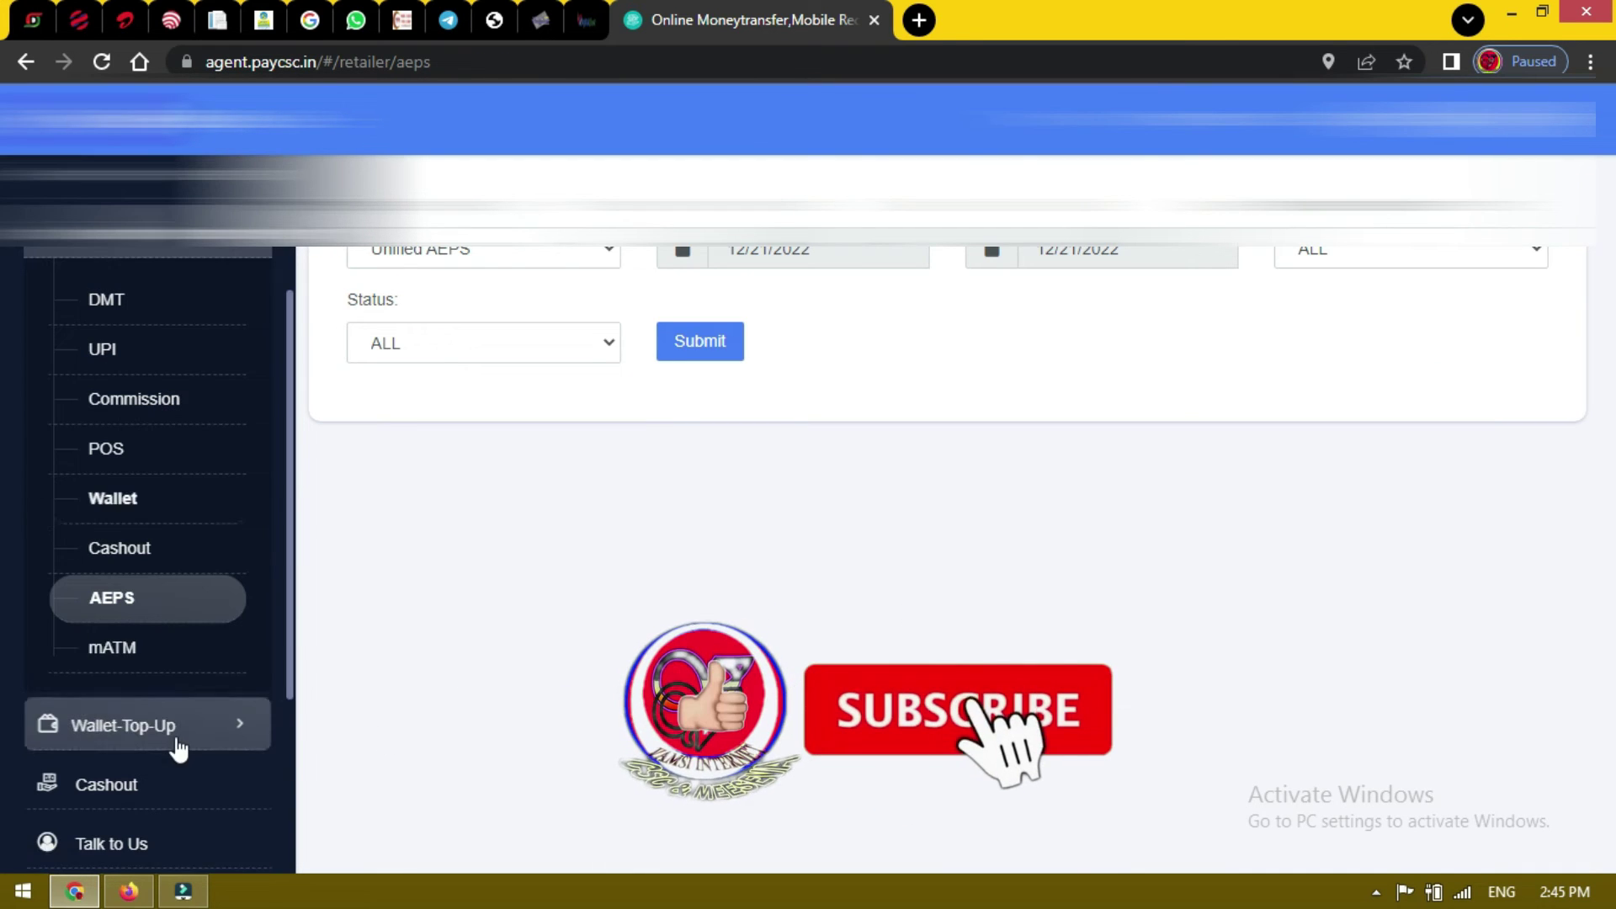
click(118, 655)
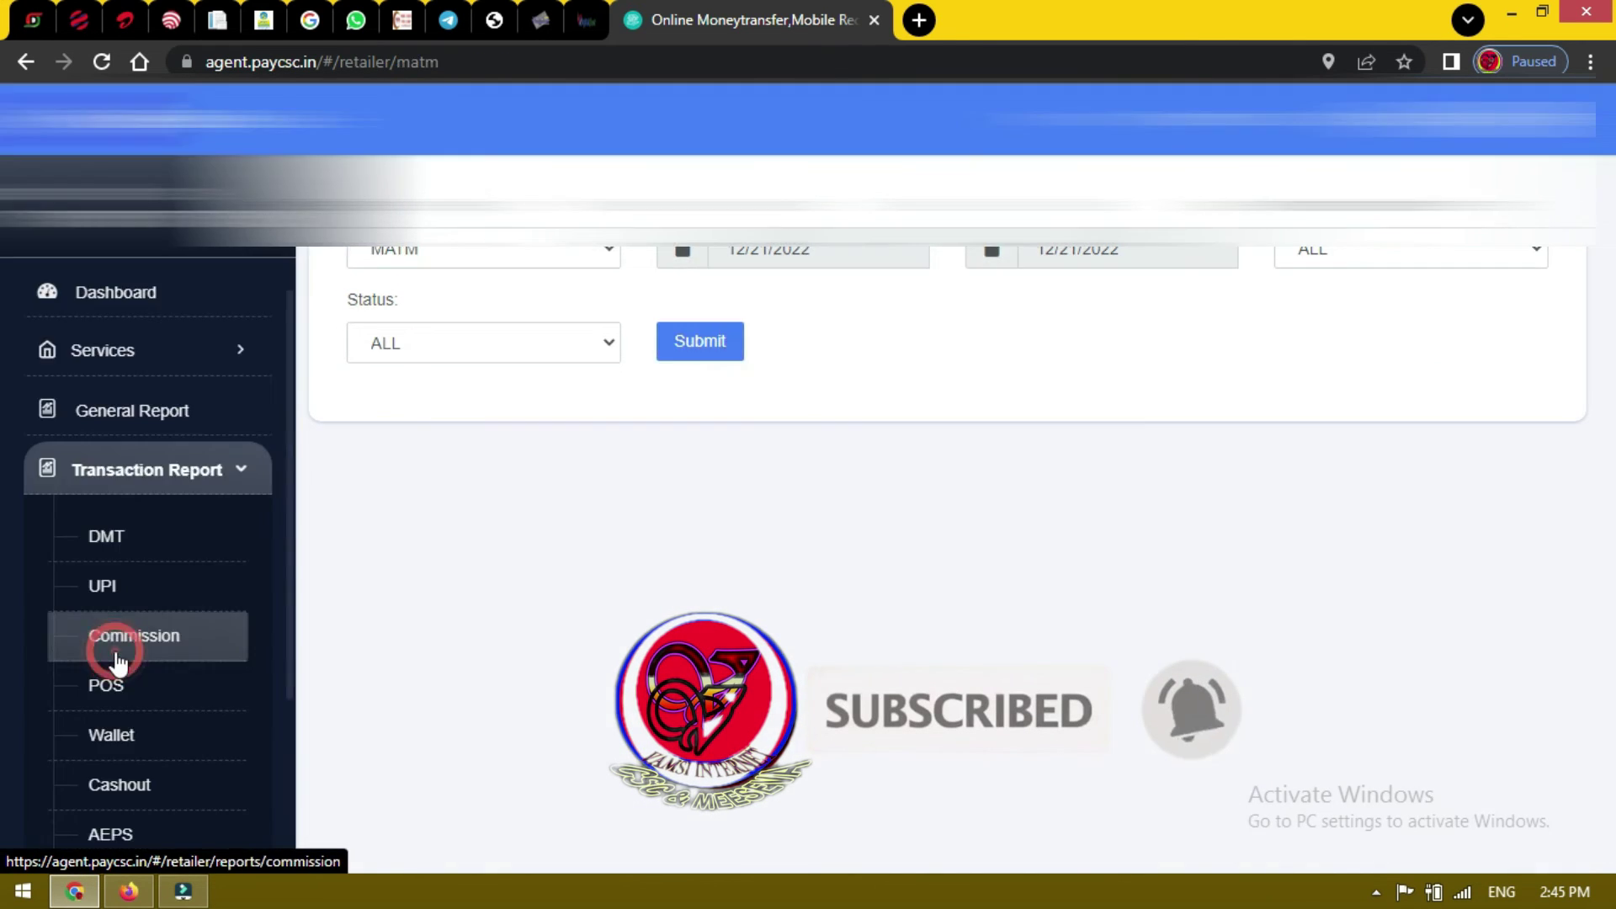
click(244, 470)
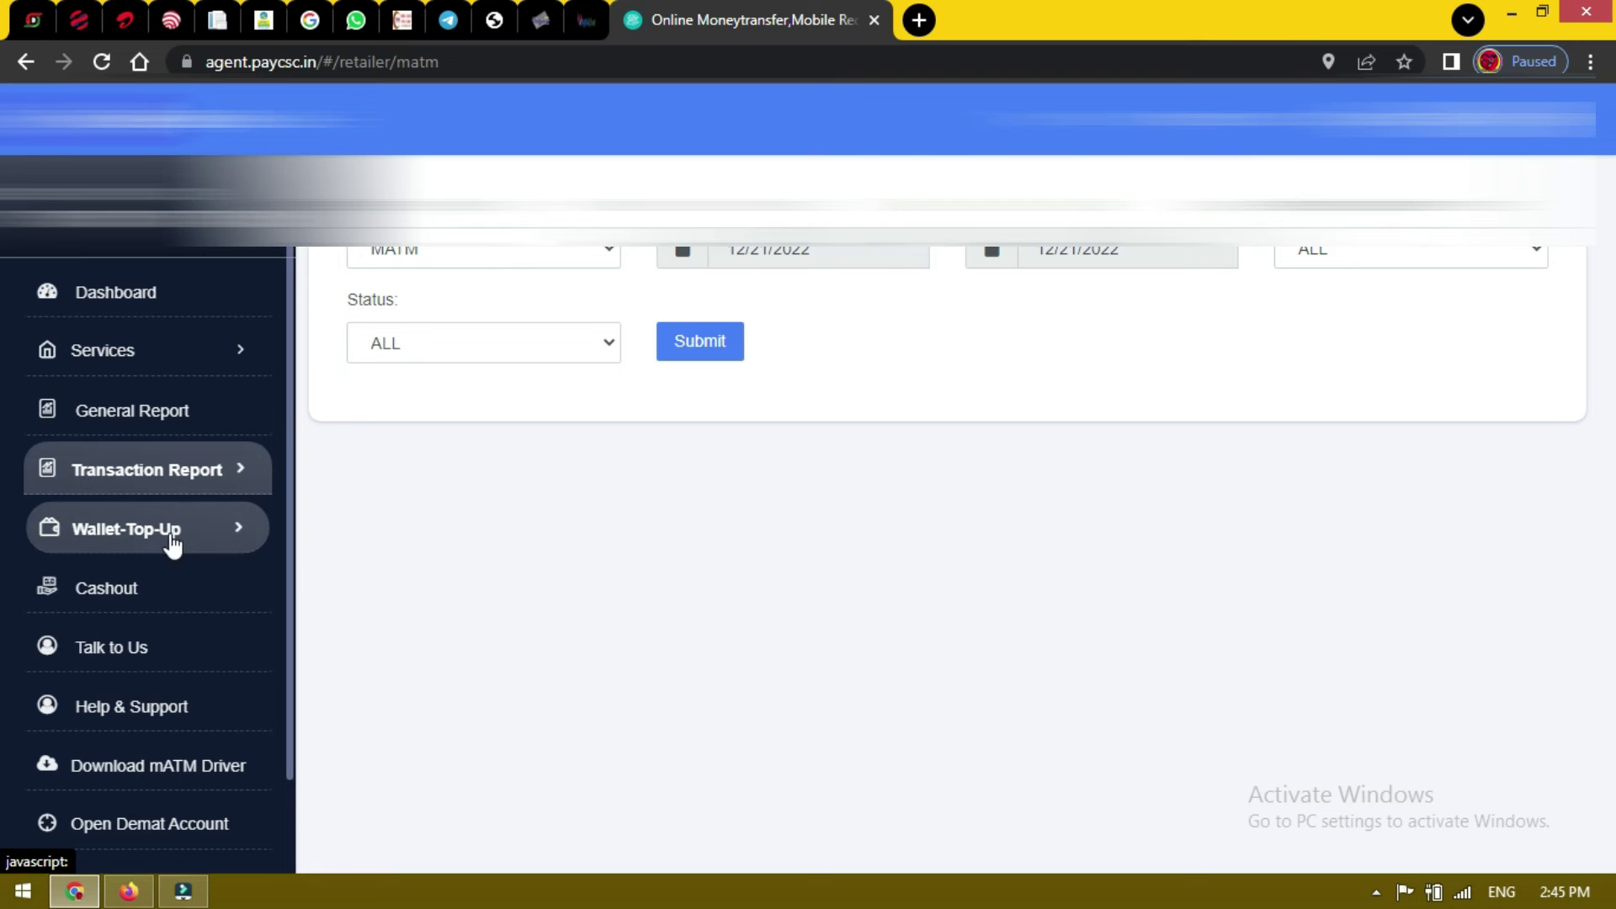
click(234, 535)
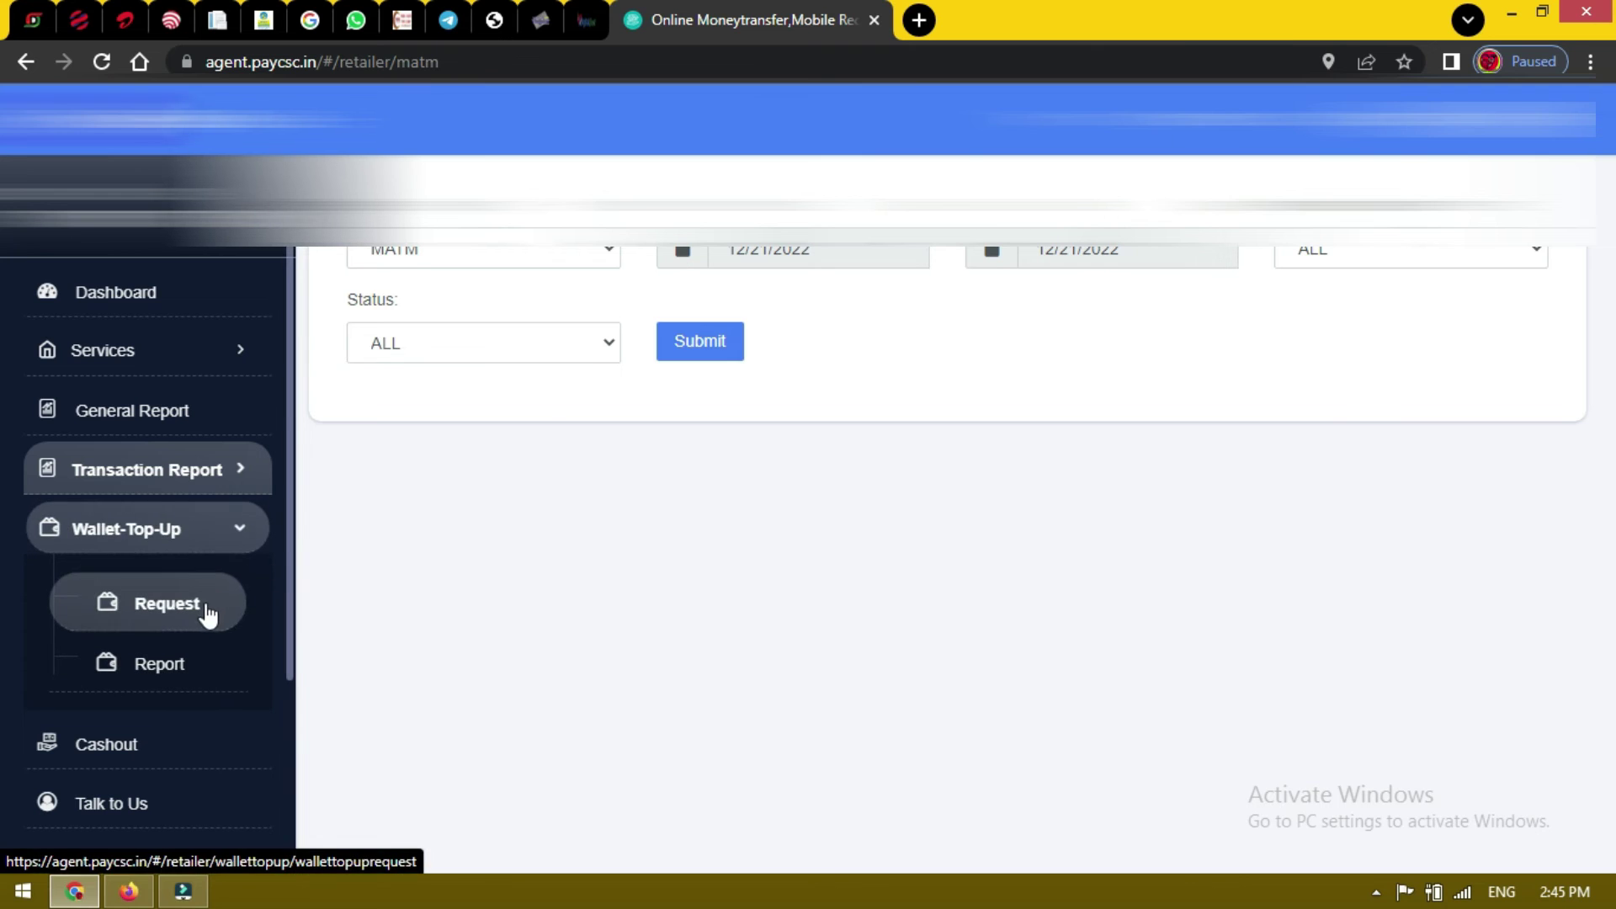
Step: Request a wallet top-up of 10 by UPI QR code, then view the Bank Transfer options
click(172, 604)
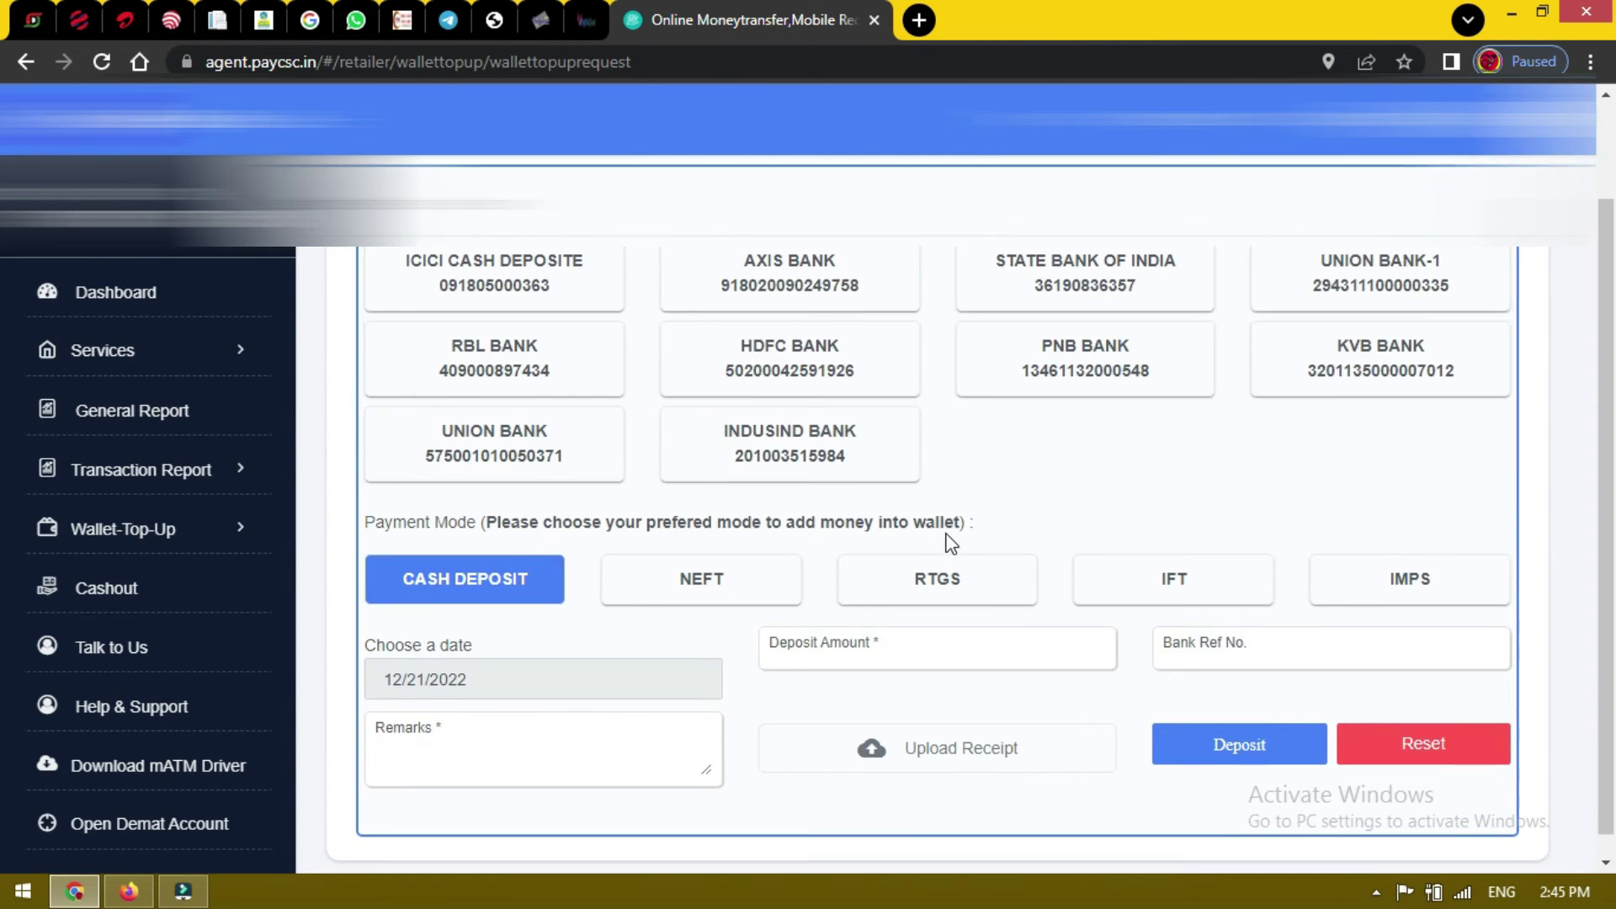
click(722, 253)
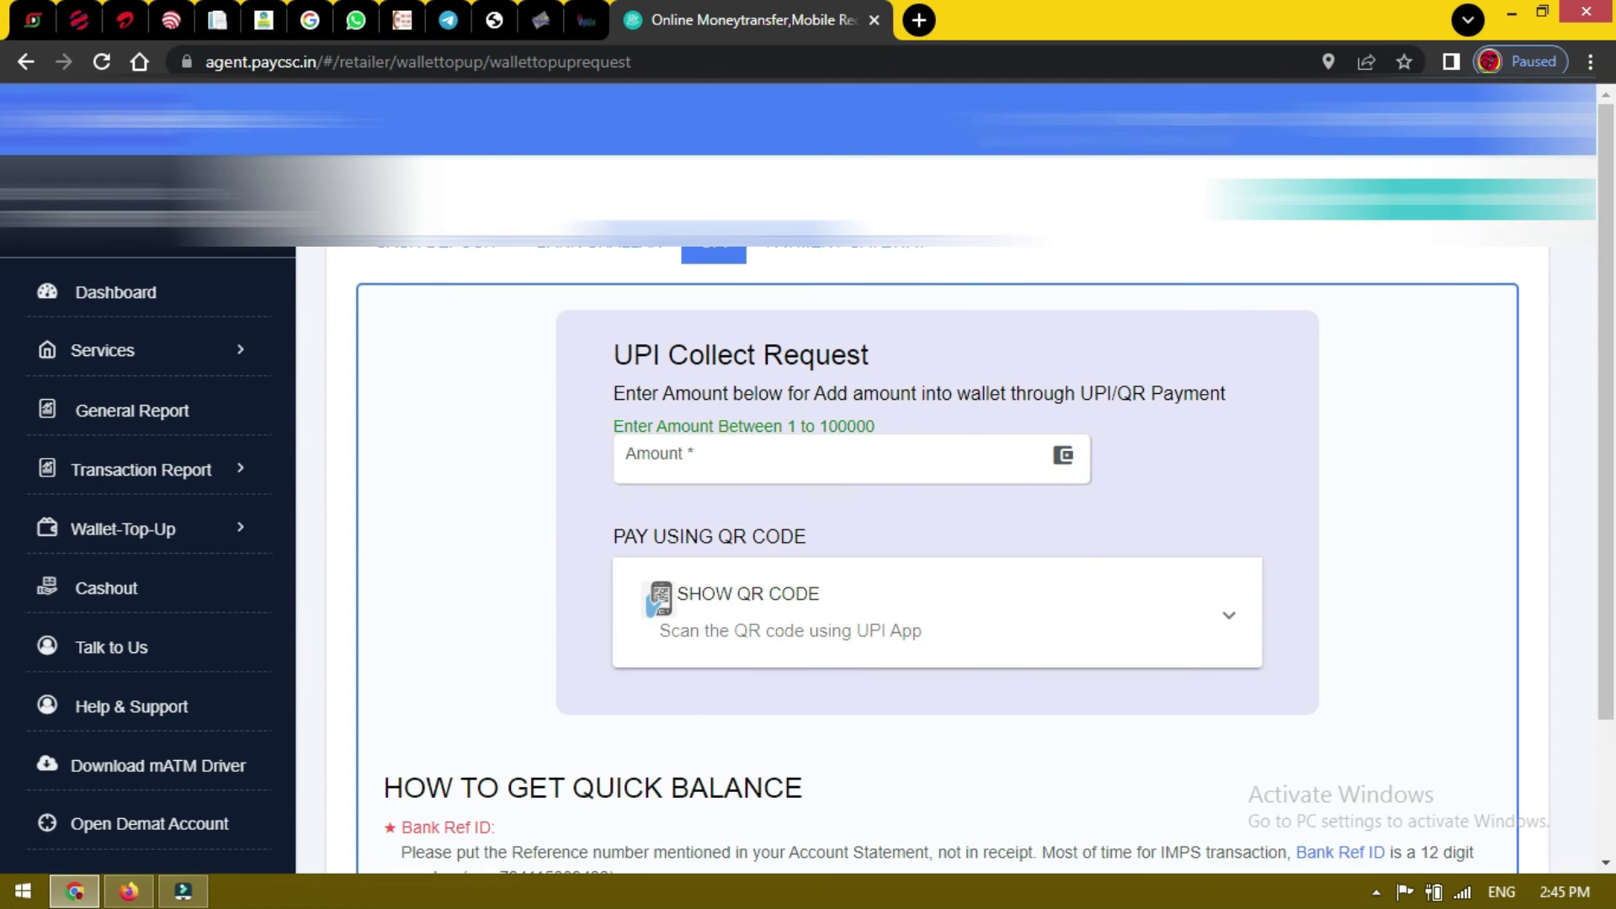
click(731, 458)
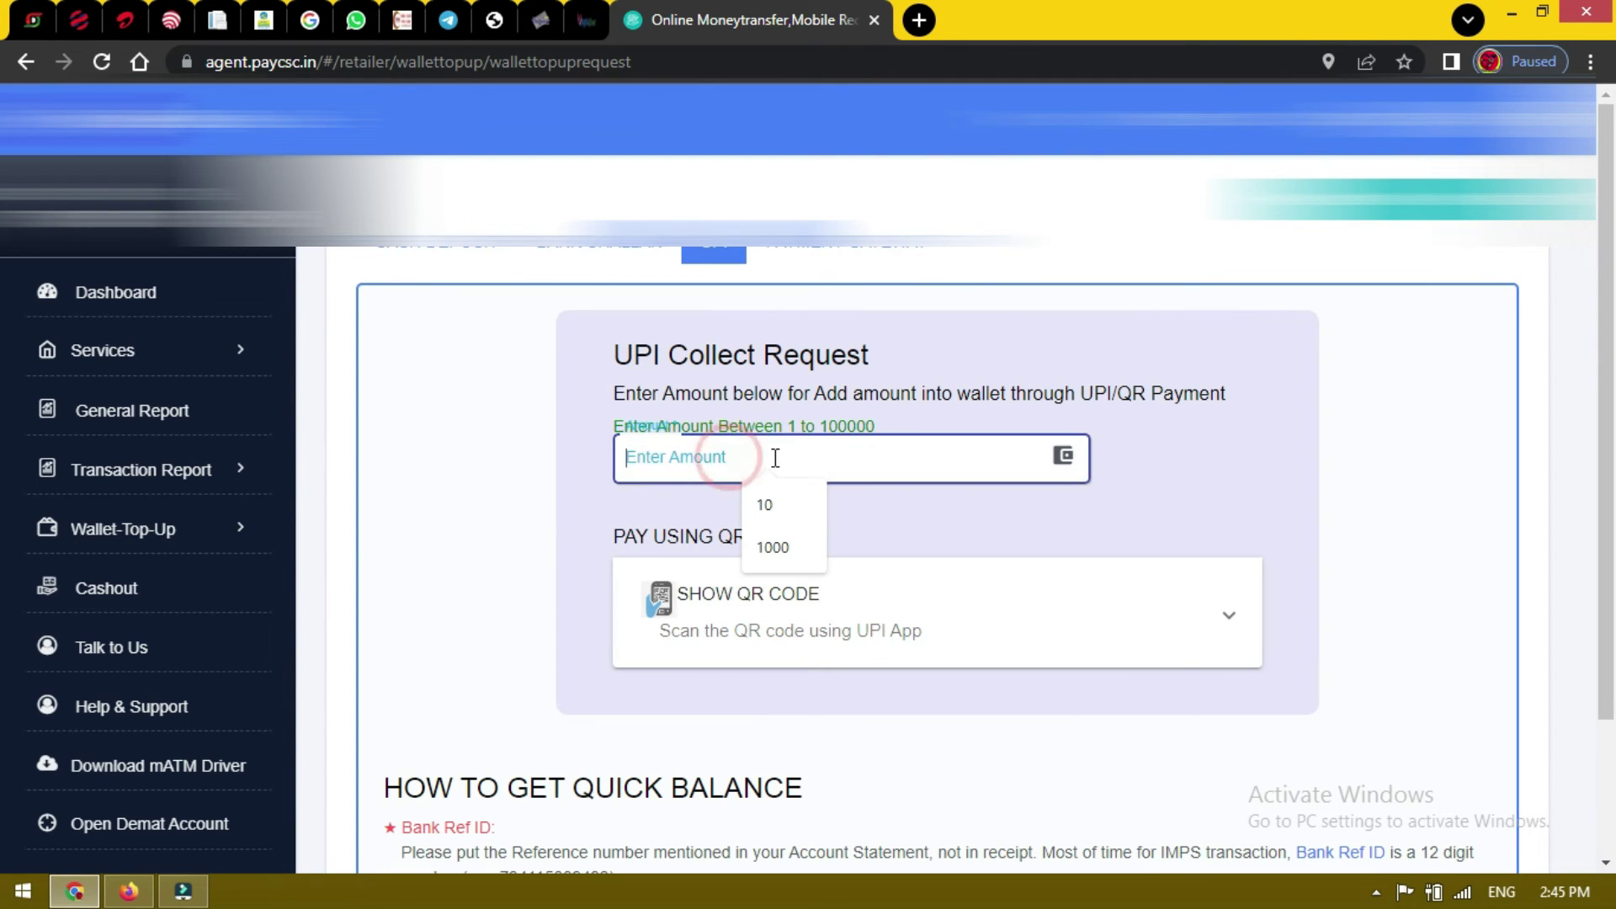
click(780, 505)
click(1023, 638)
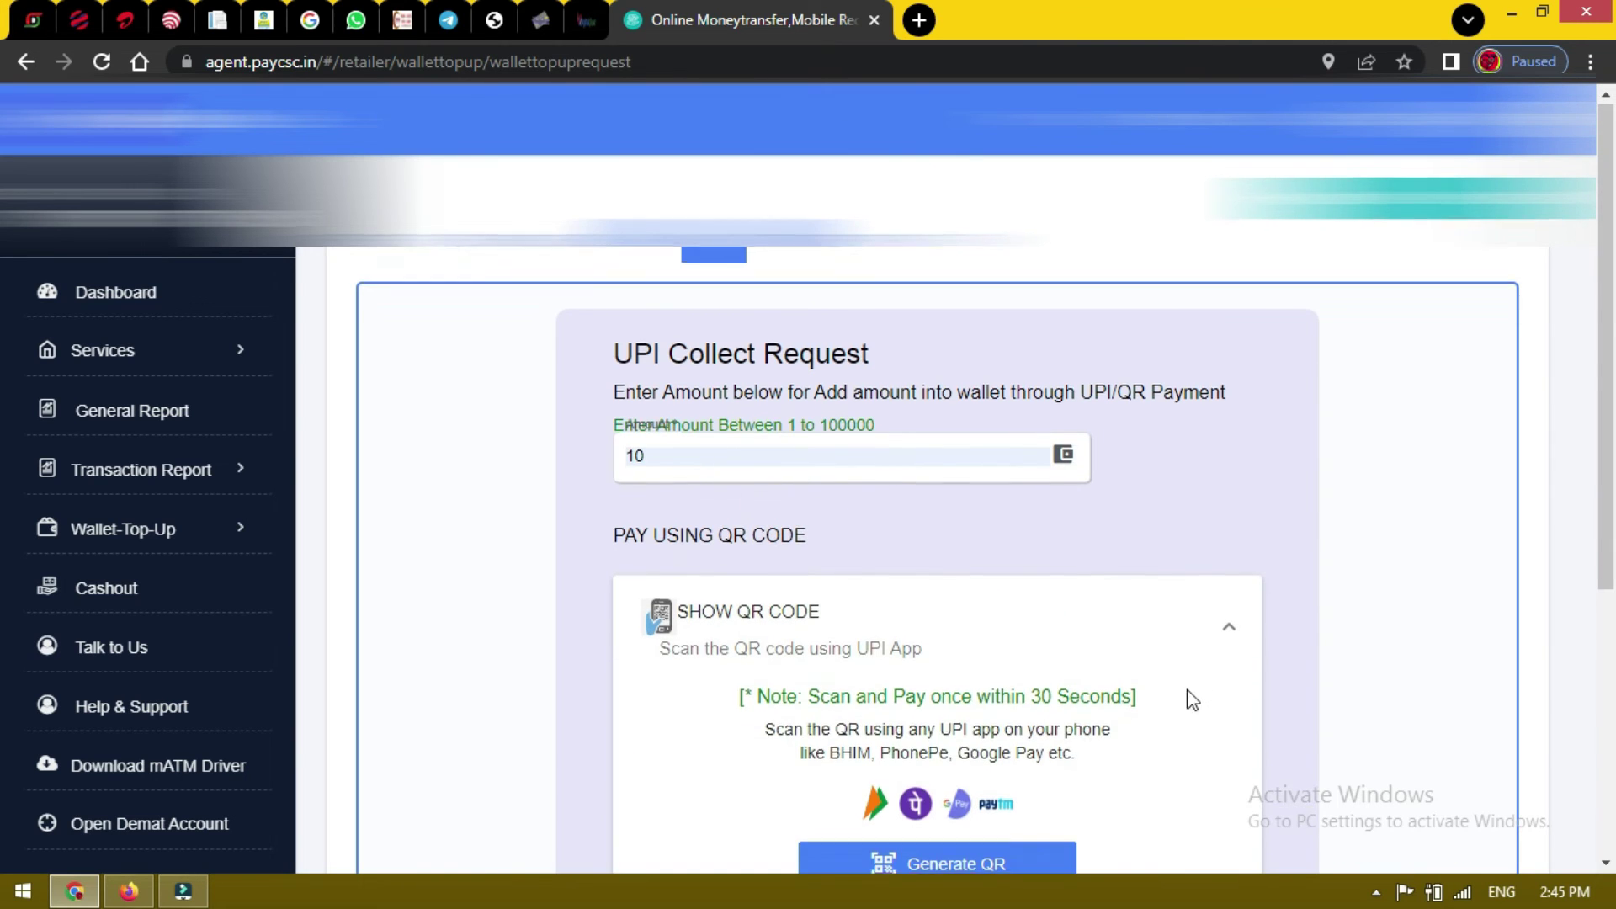
scroll(1192, 701, down, 4)
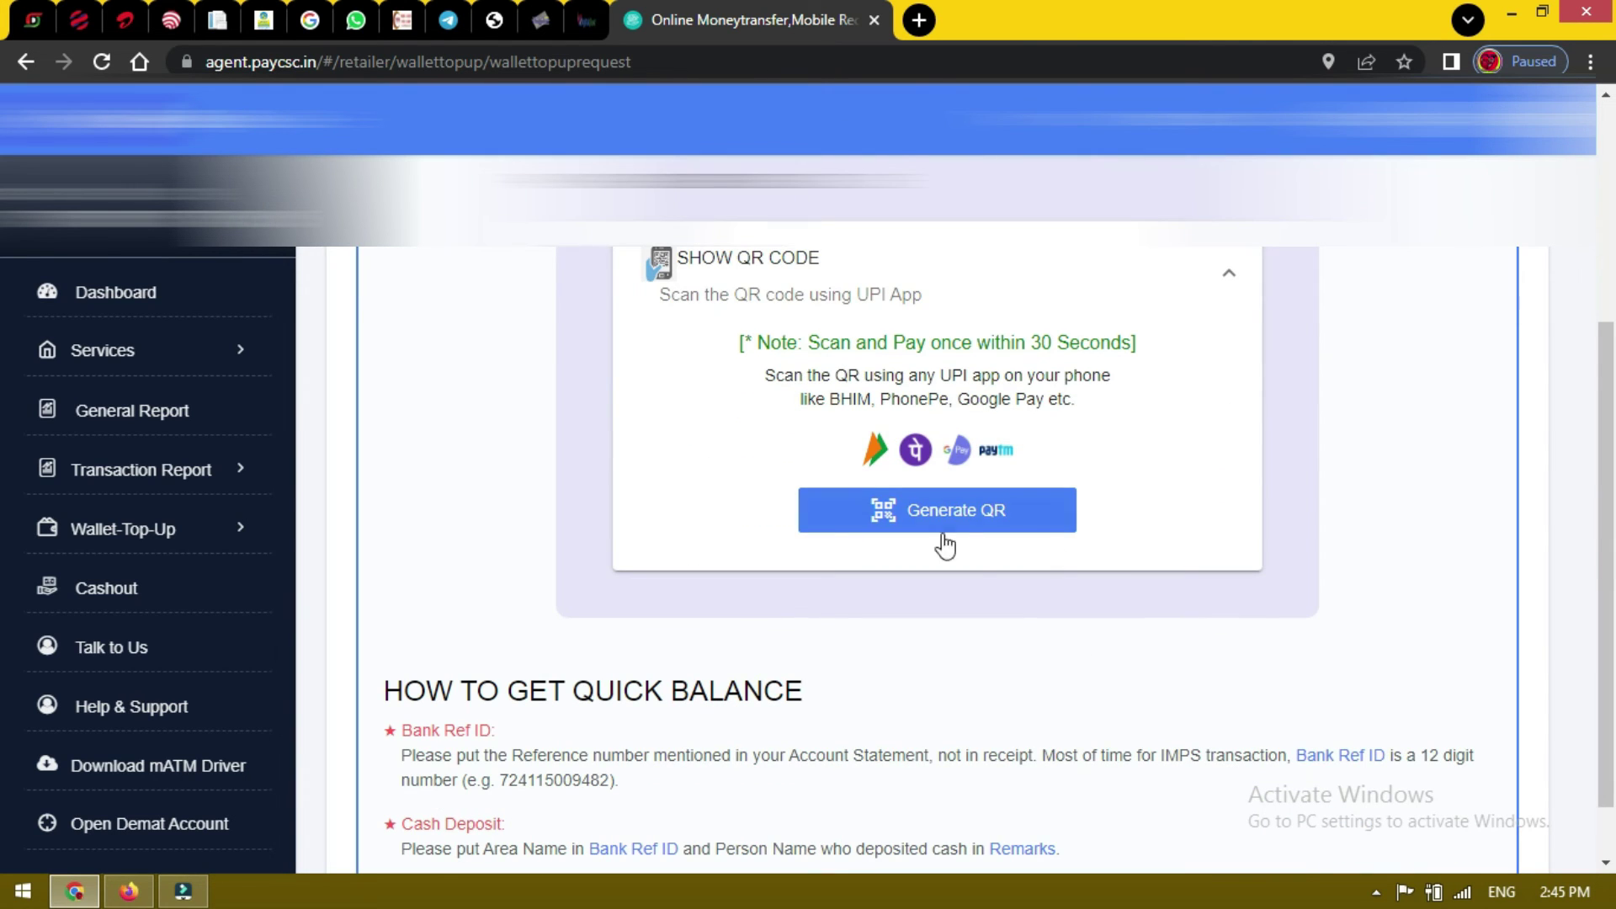
click(996, 523)
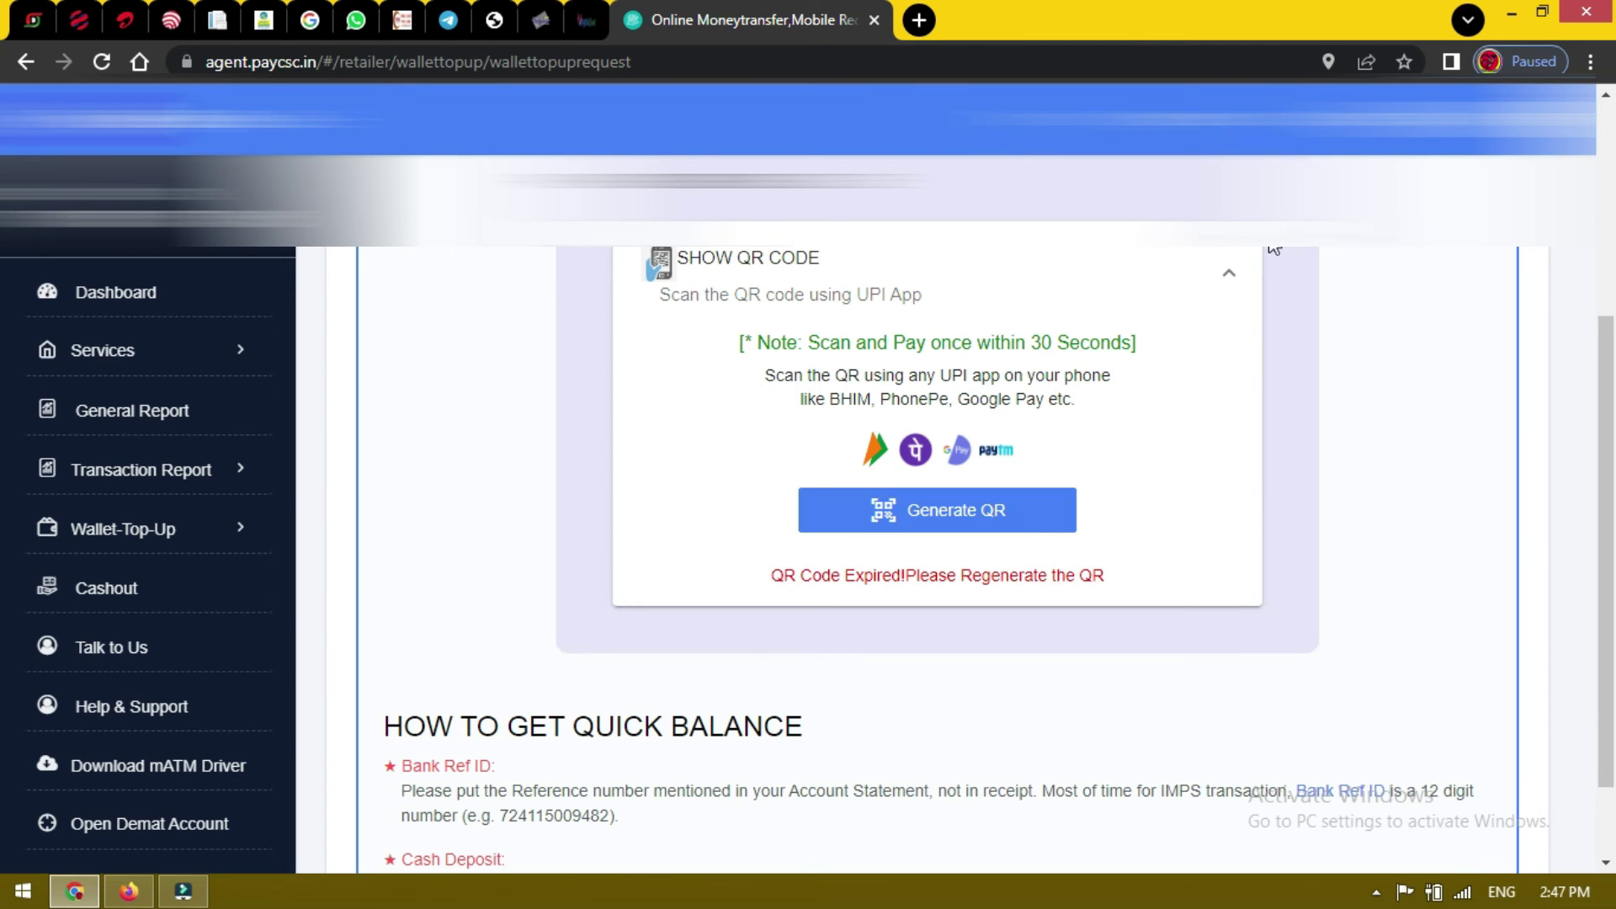
scroll(1048, 564, up, 4)
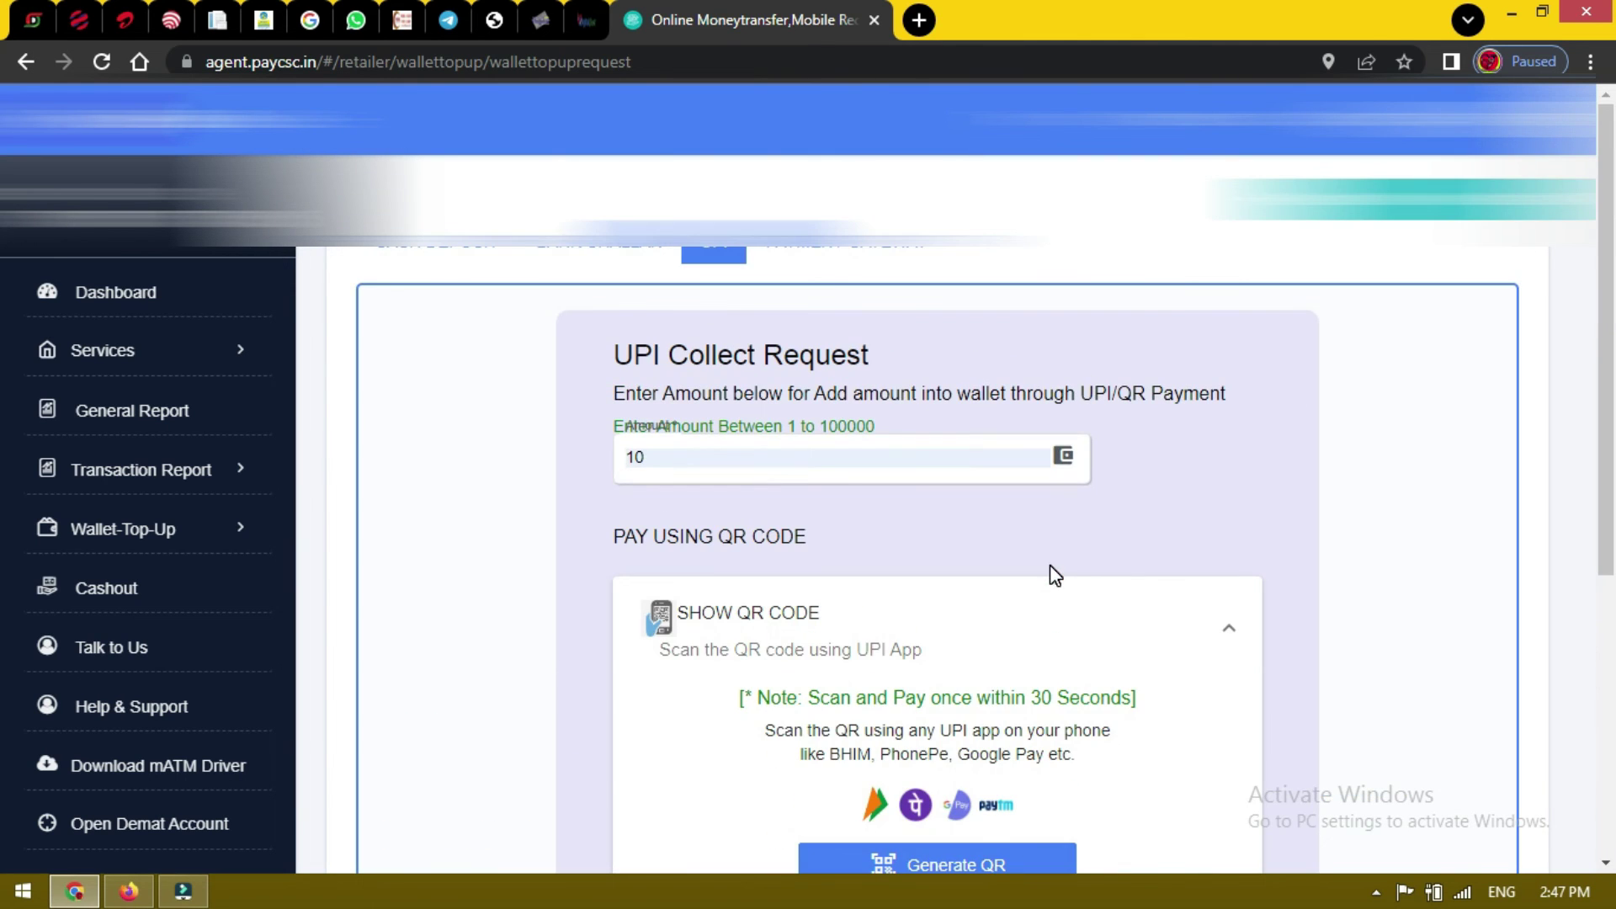
click(593, 254)
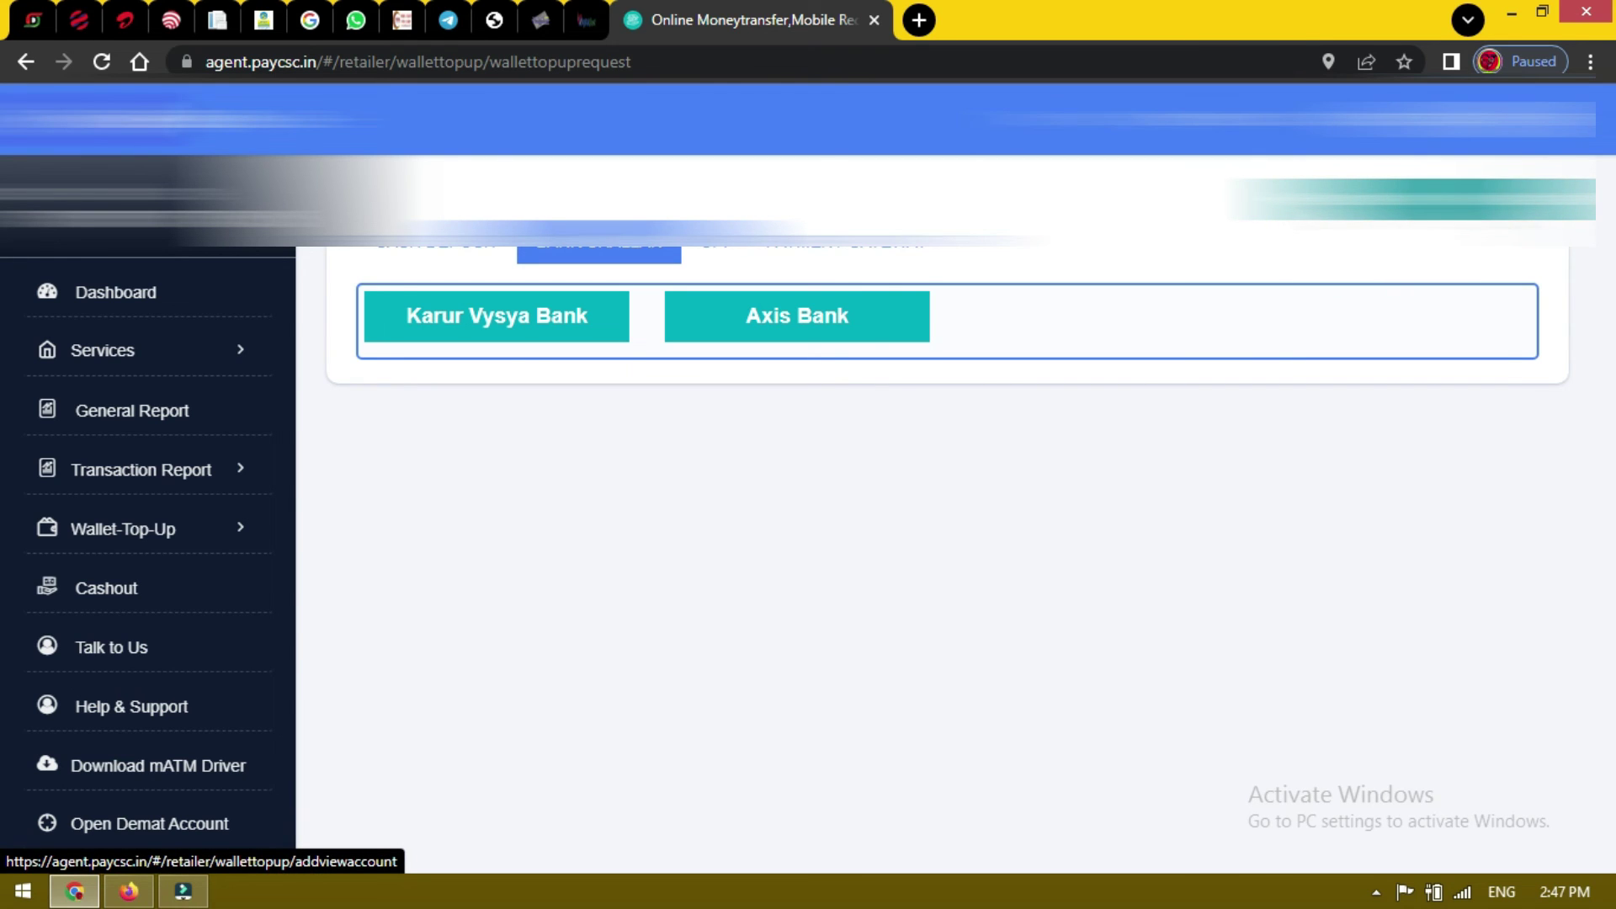
Step: View the Add Bank Account form with its bank, branch, IFSC and upload fields, then close it
click(1414, 200)
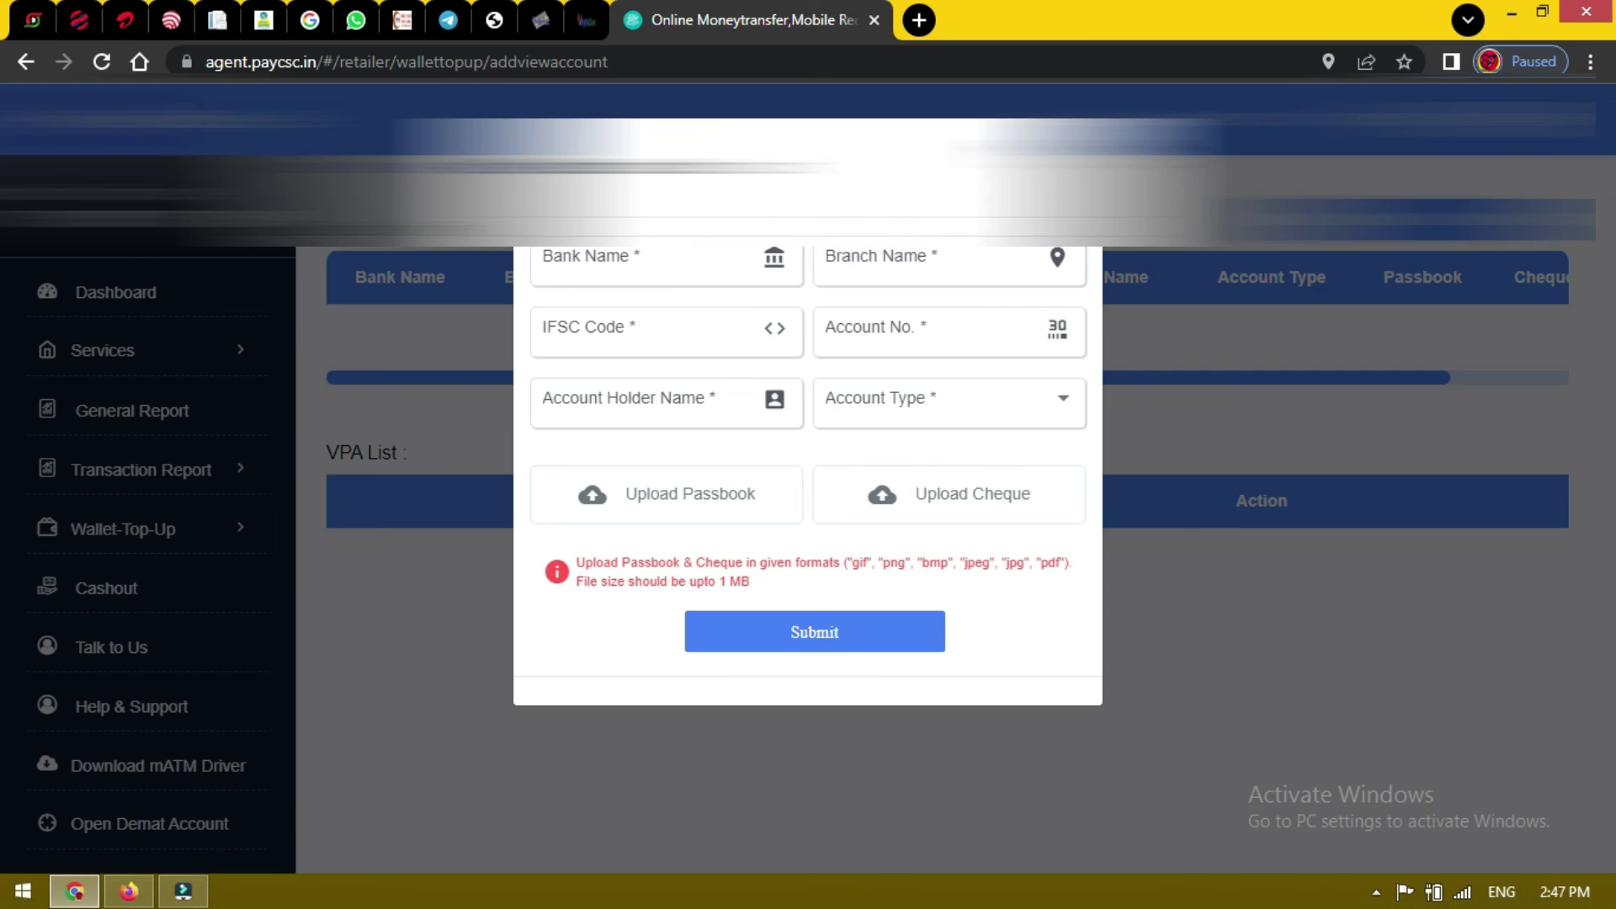
click(1041, 688)
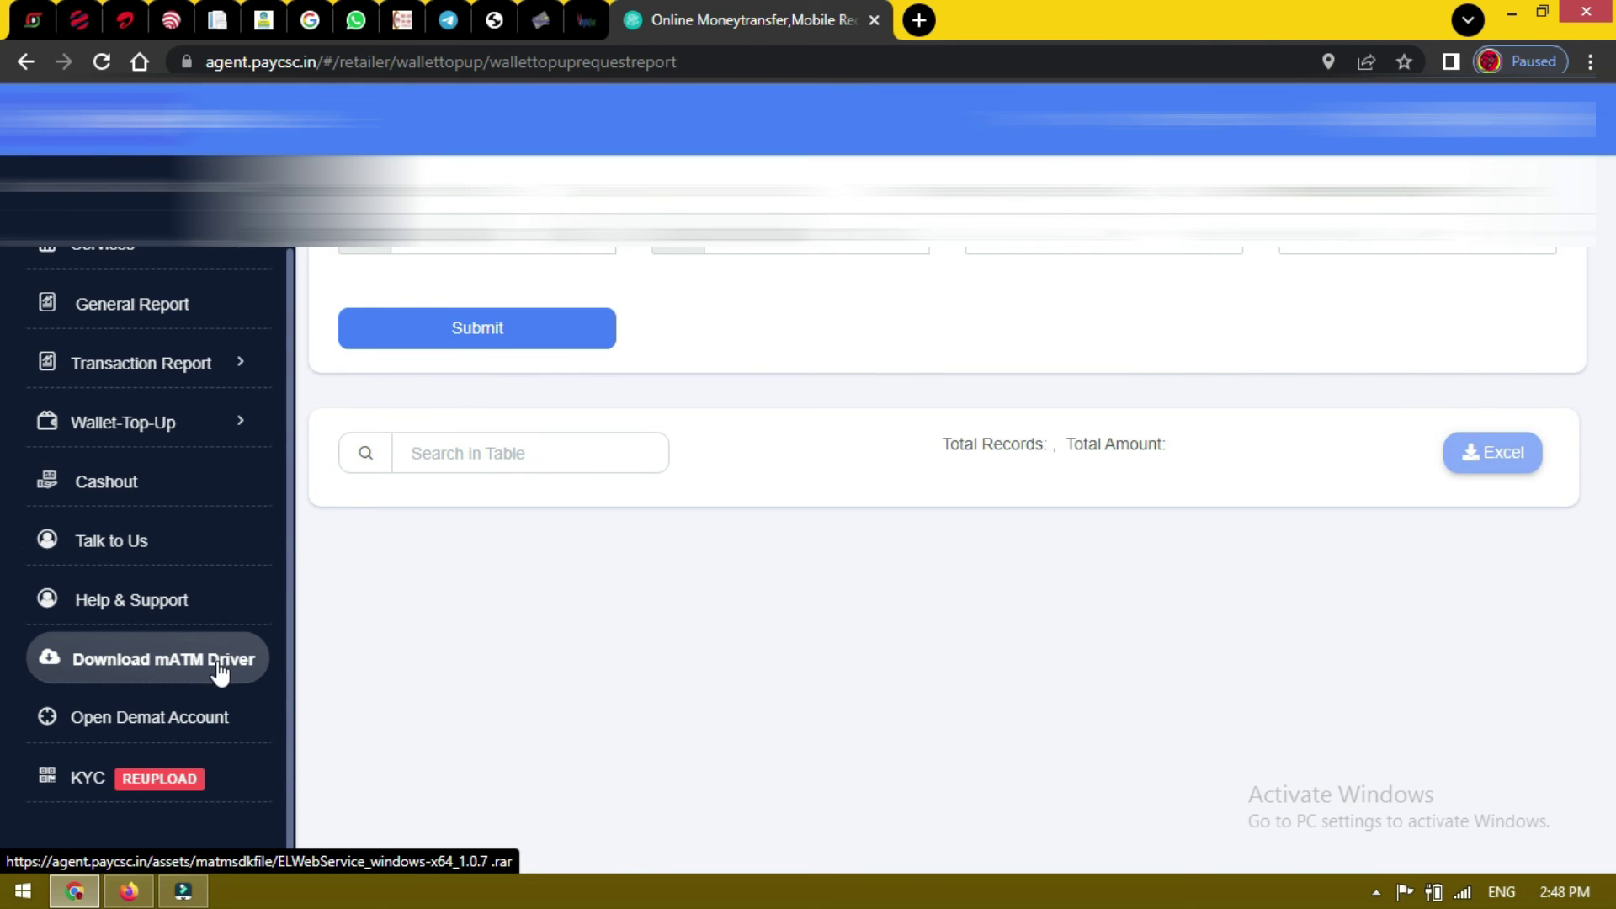
Step: Download the mATM driver archive and open ICICI direct's Demat account page in a new tab
click(217, 671)
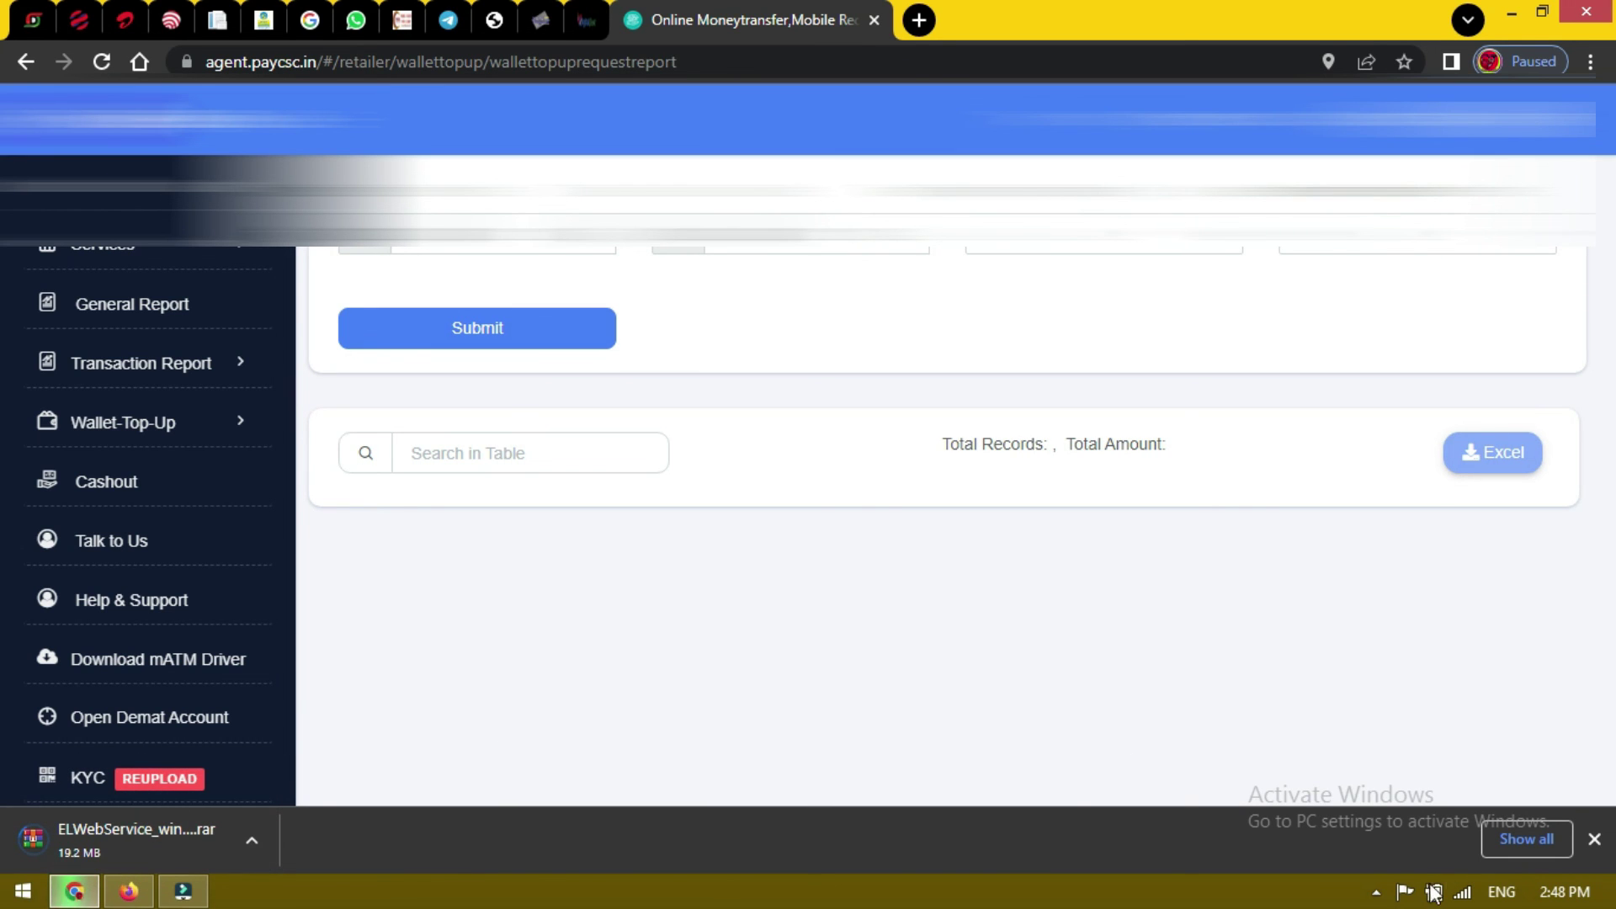
click(1594, 839)
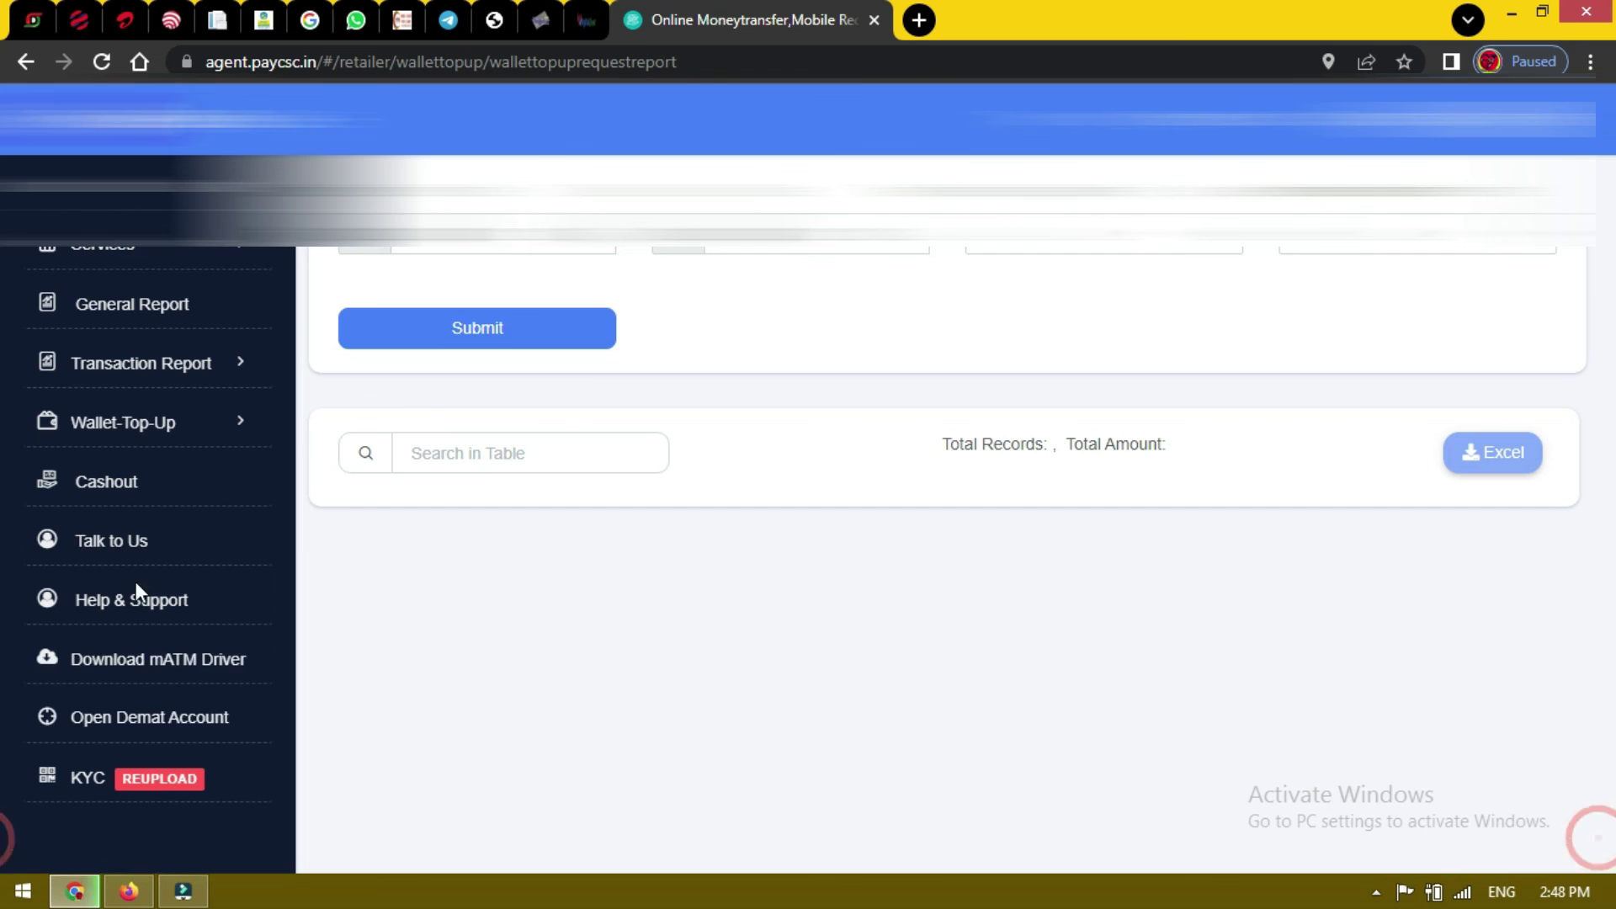
click(187, 723)
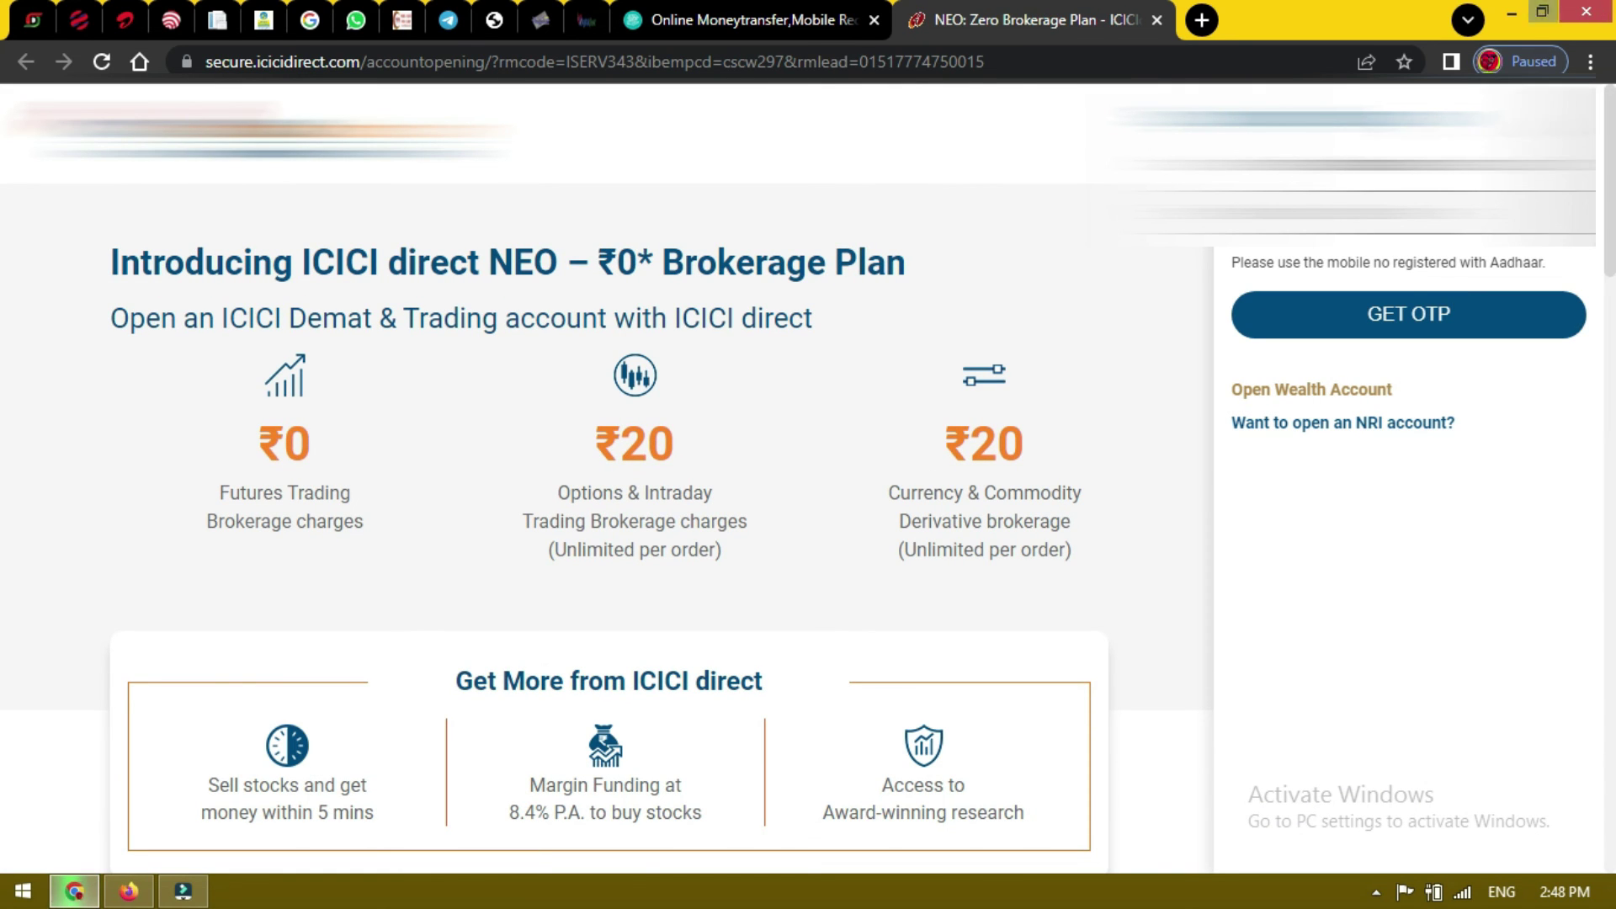
Step: Close the ICICI direct Demat tab to return to the PayCSC portal
key(ctrl+w)
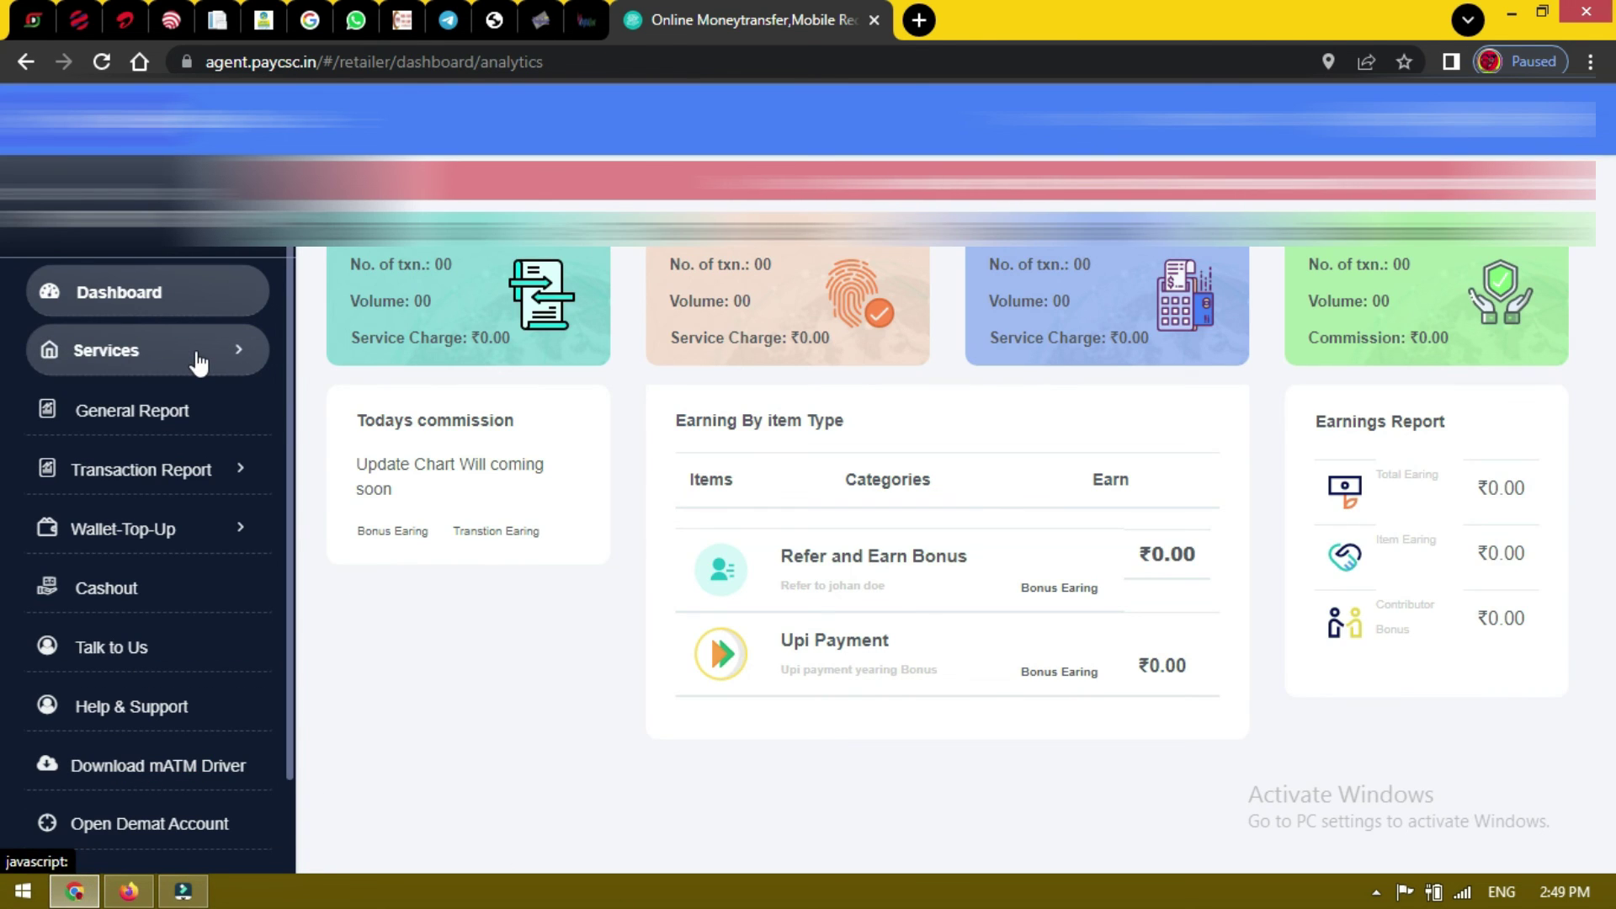
click(197, 360)
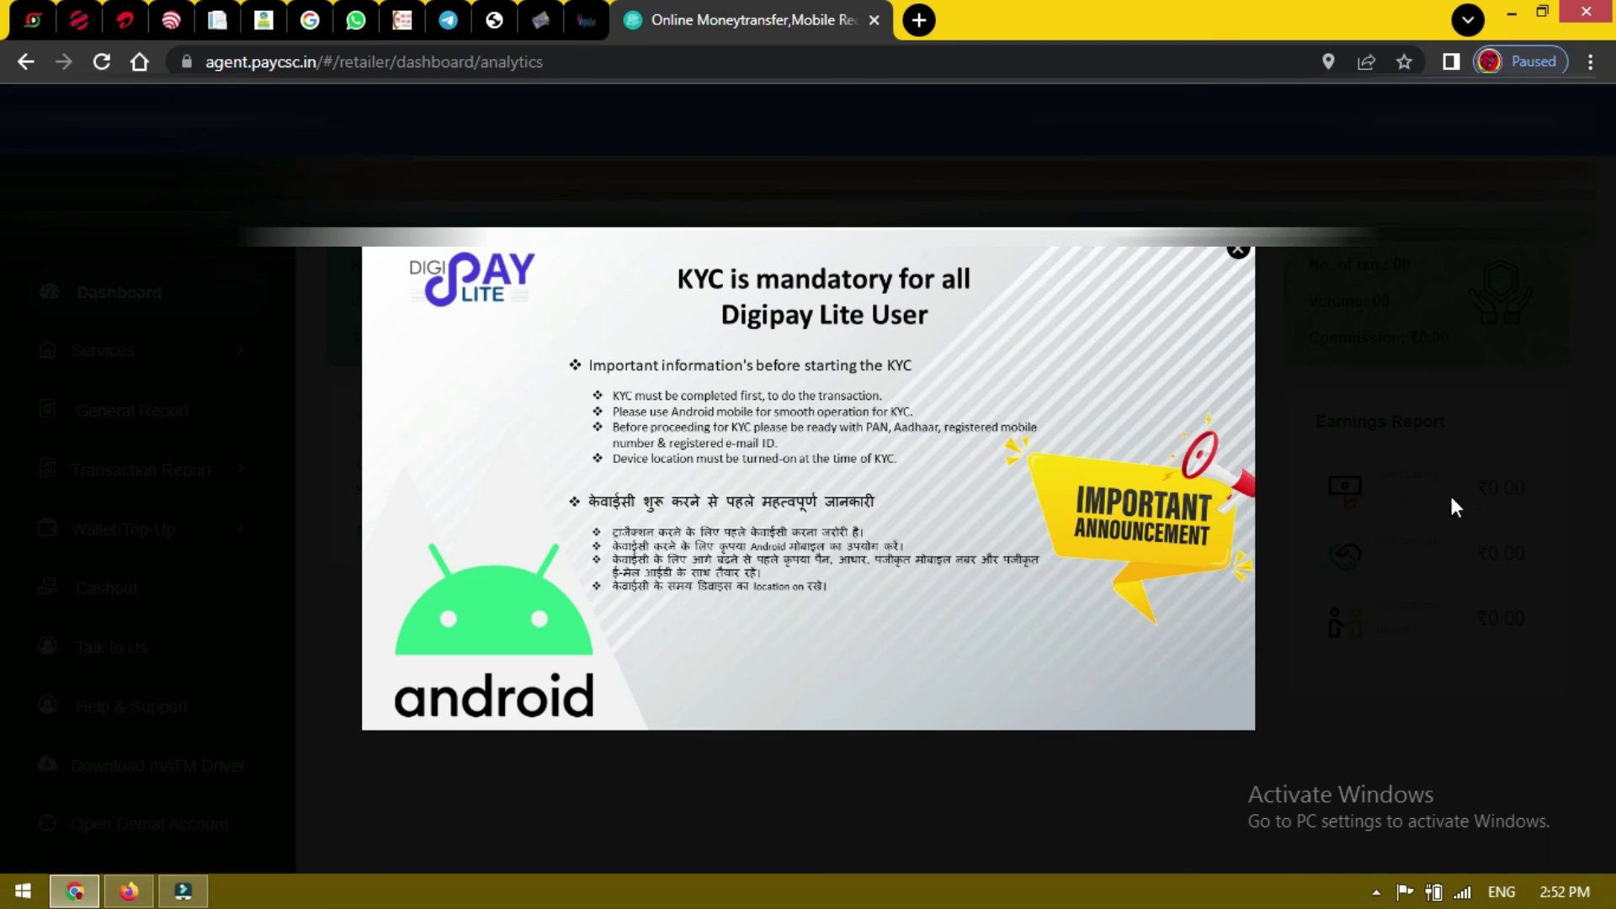
click(1245, 253)
click(1239, 277)
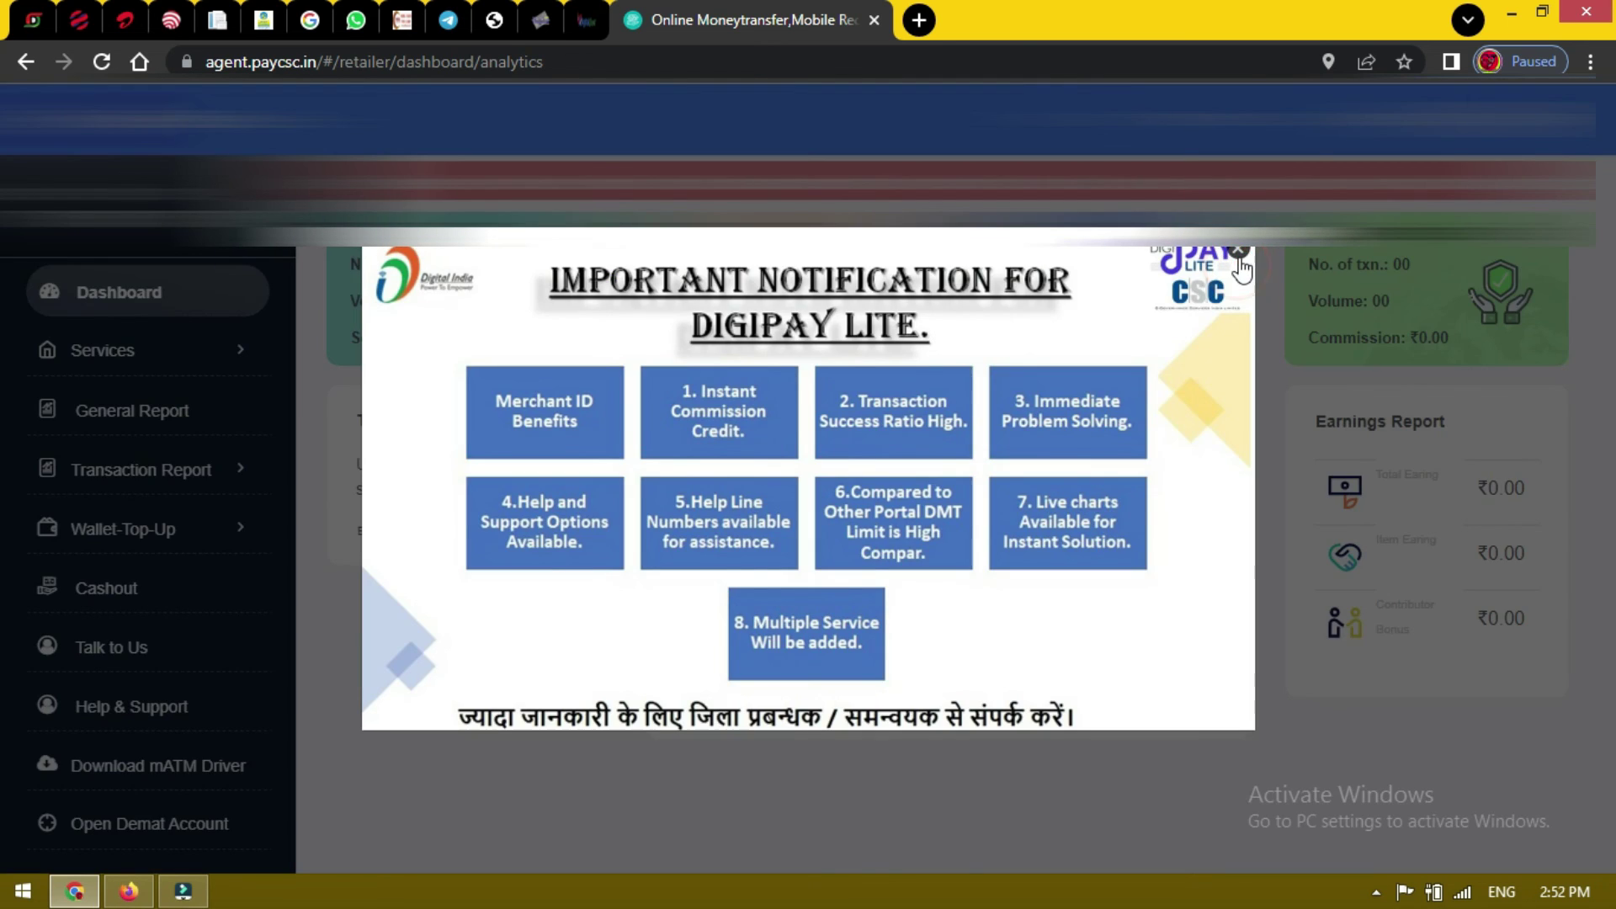
click(1242, 254)
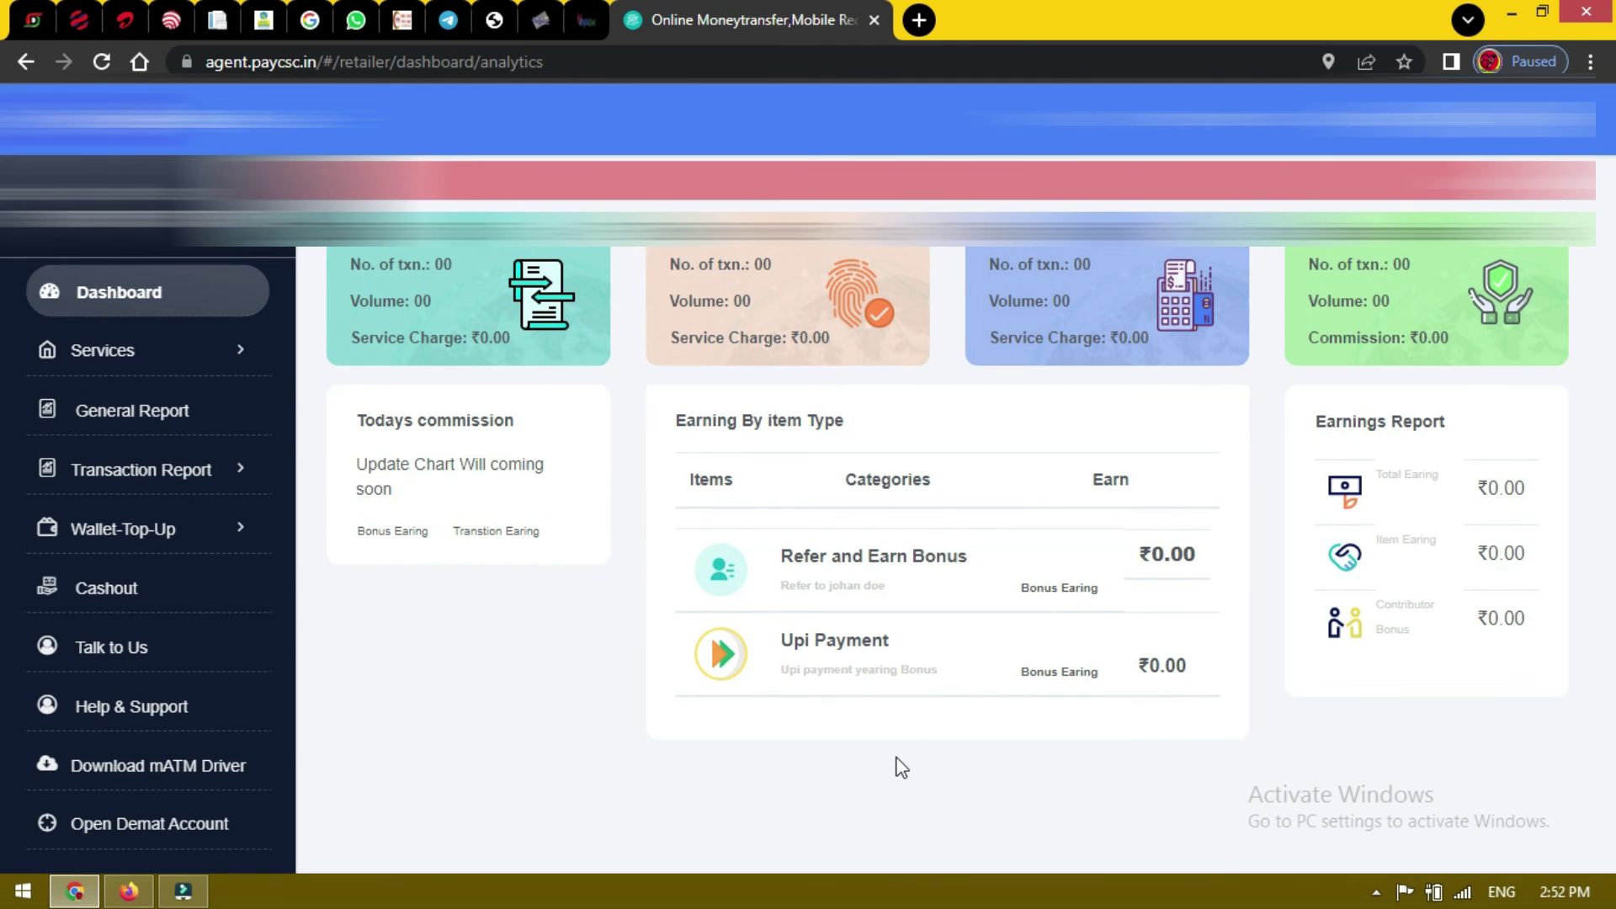